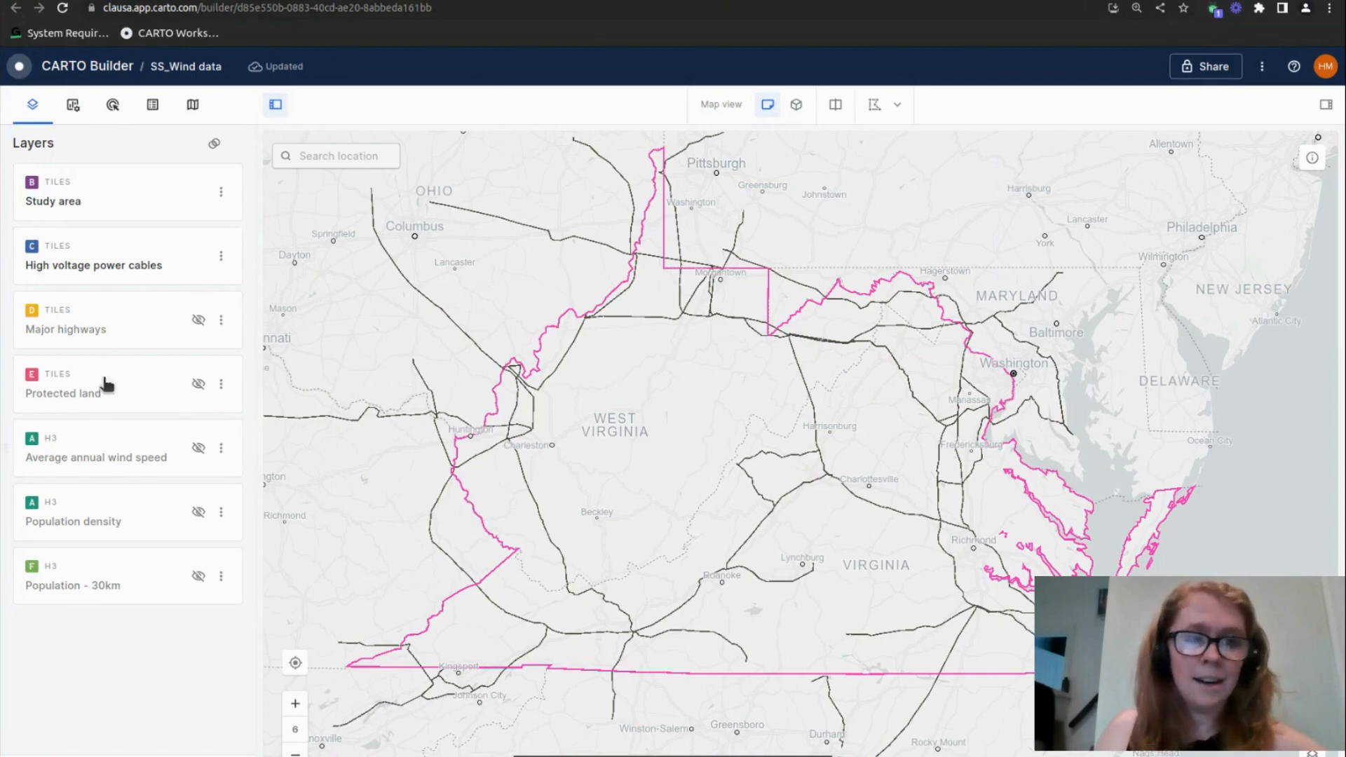
# Show the Major highways layer with the study area and power cables, and inspect it up close around Richmond
pyautogui.moveTo(474, 509); pyautogui.dragTo(453, 514)
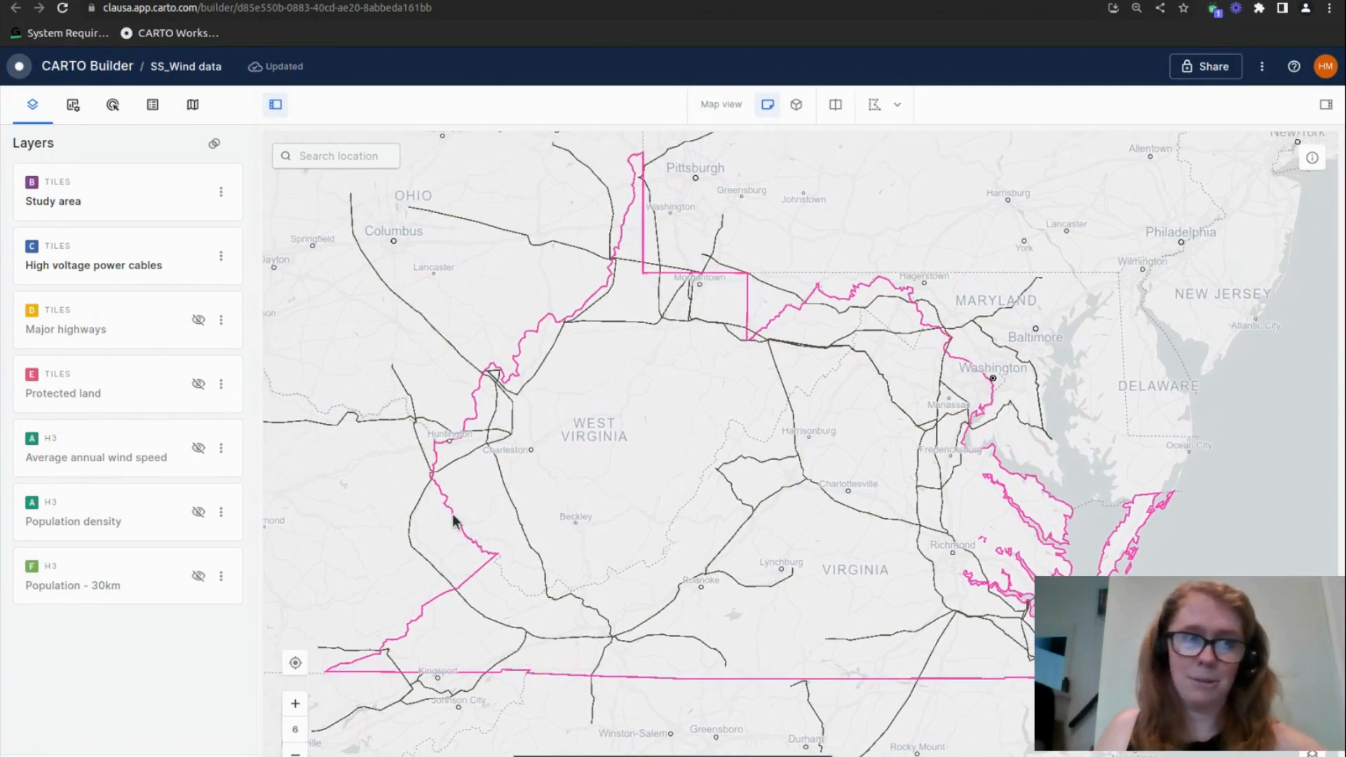
pyautogui.click(198, 321)
pyautogui.scroll(3, 796, 633)
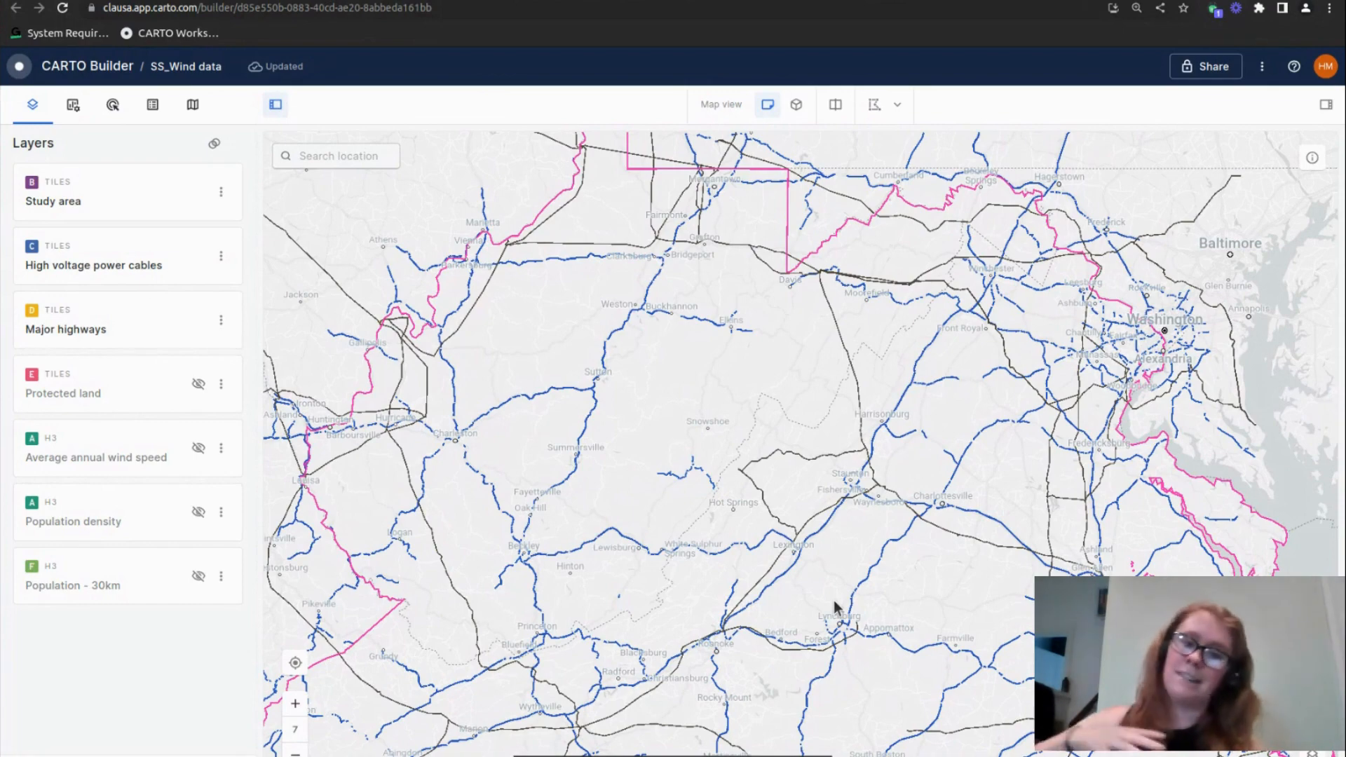
pyautogui.scroll(5, 1128, 596)
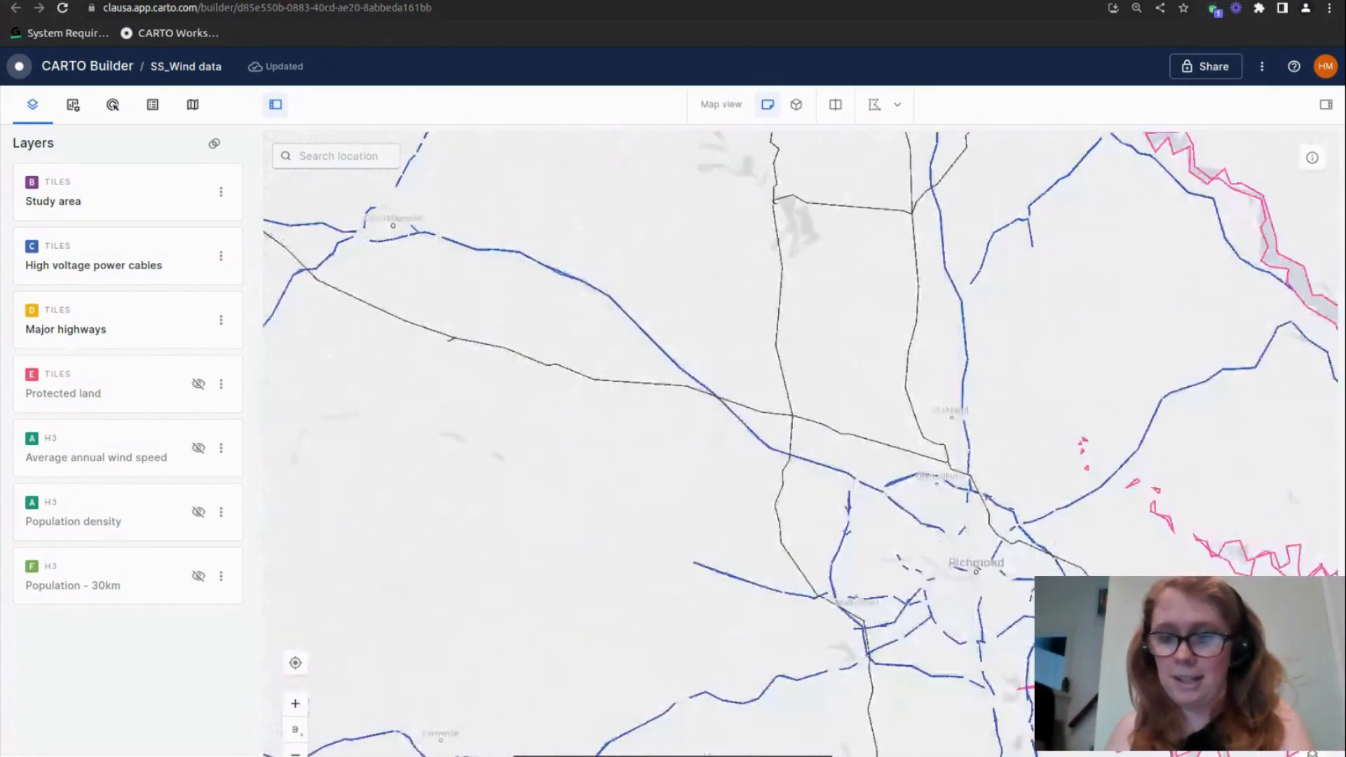
pyautogui.moveTo(775, 512); pyautogui.dragTo(884, 622)
pyautogui.scroll(-2, 884, 622)
pyautogui.scroll(-2, 727, 527)
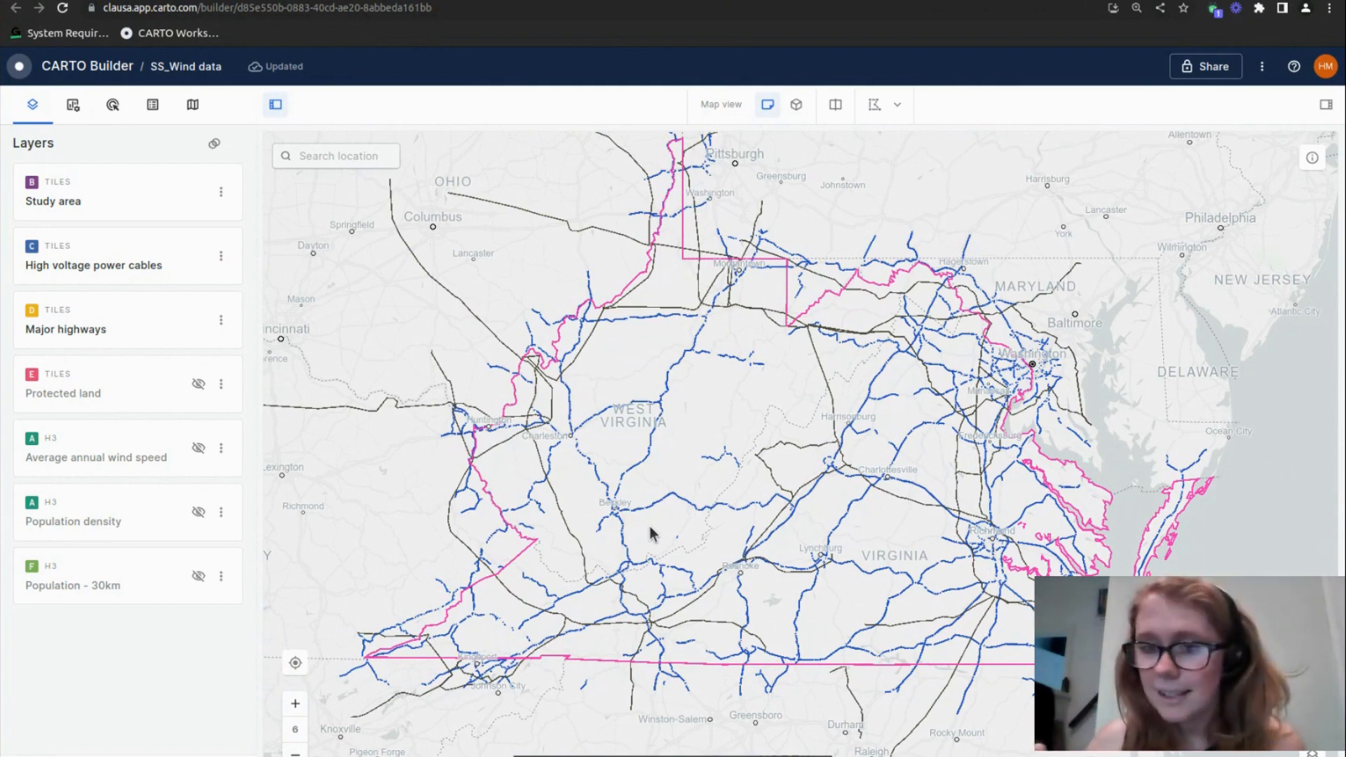
# Show the Protected land layer and inspect the protected areas across West Virginia and western Virginia
pyautogui.click(198, 384)
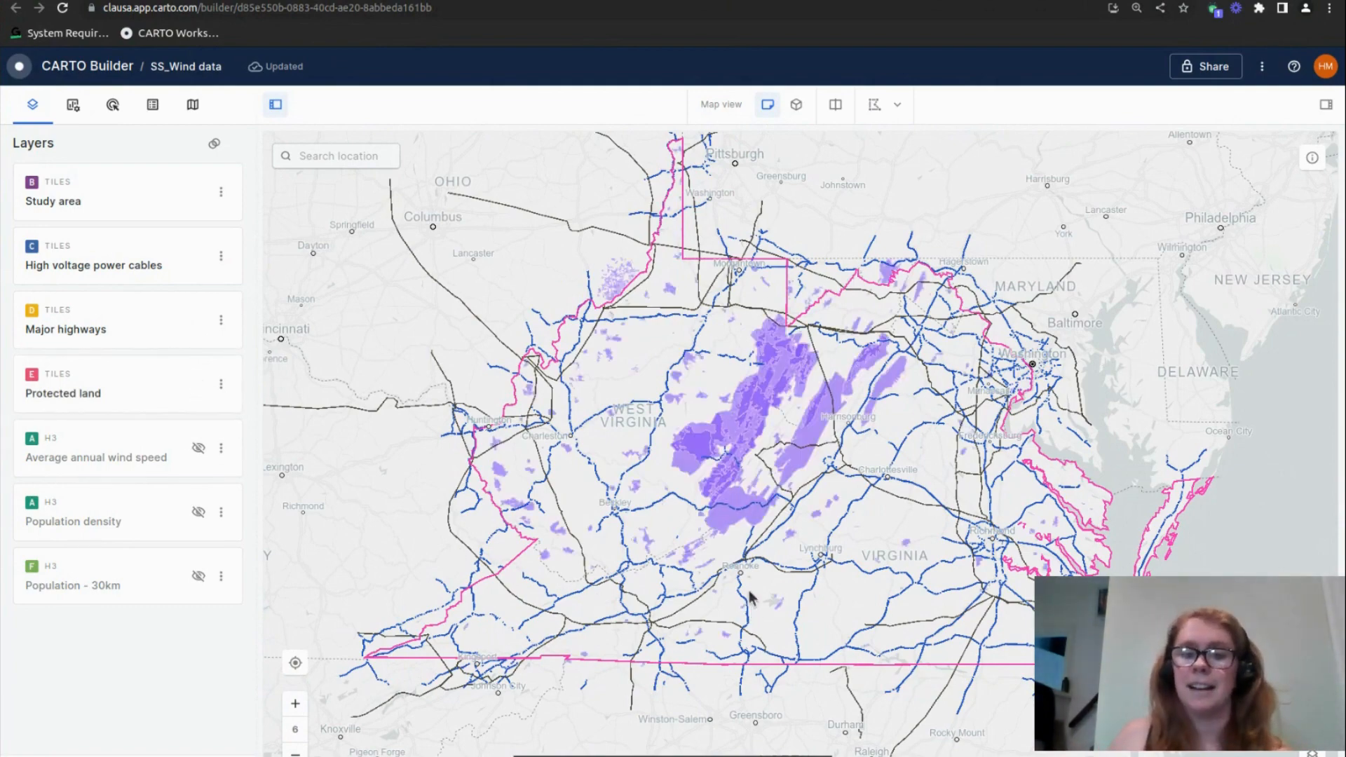
pyautogui.scroll(4, 752, 610)
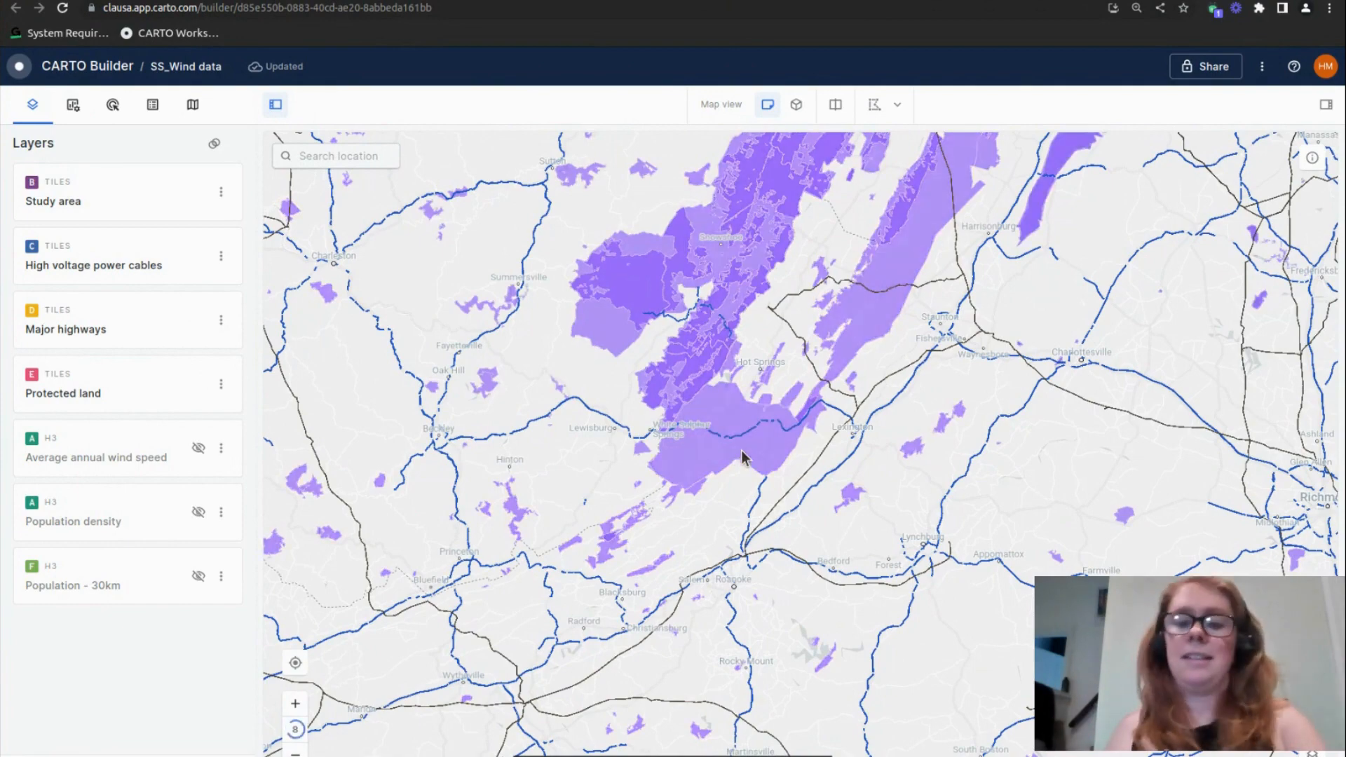
pyautogui.scroll(-2, 691, 484)
pyautogui.scroll(-2, 682, 456)
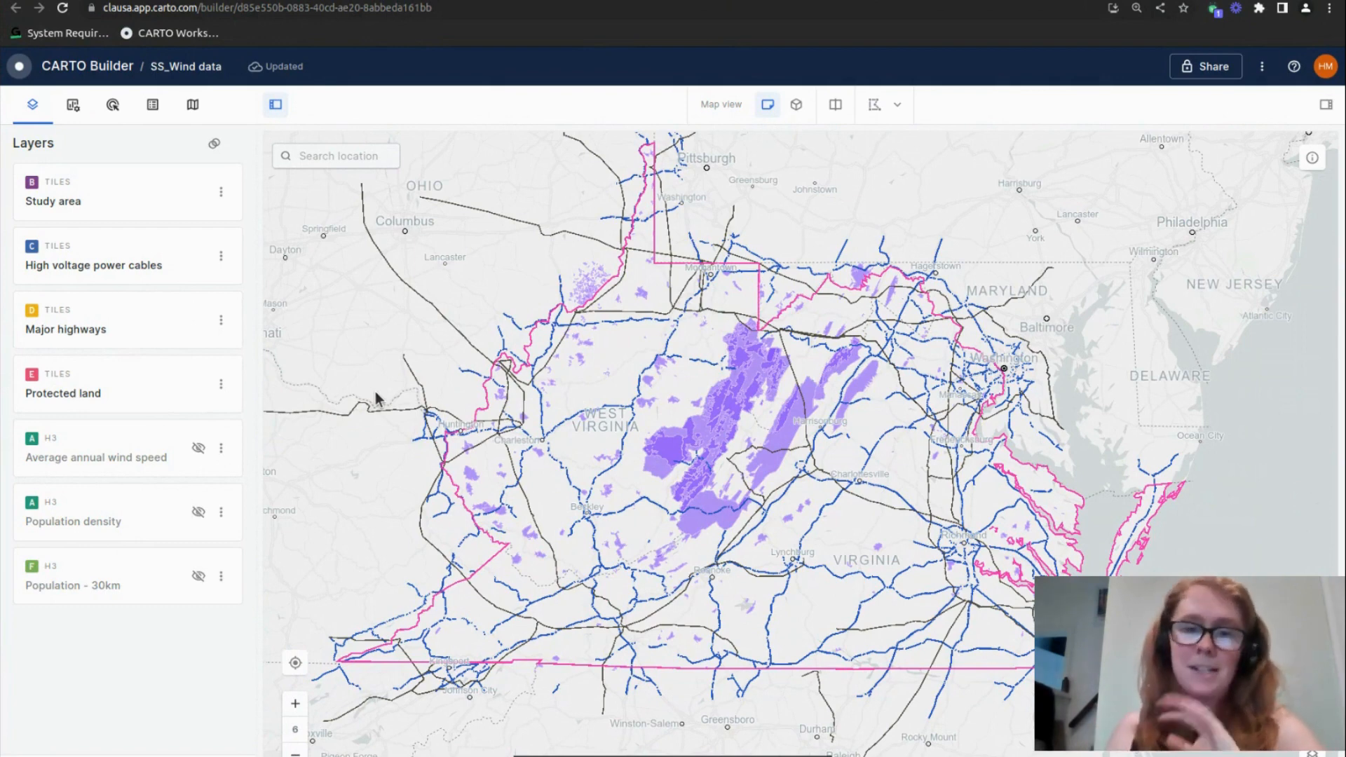
# Hide the Protected land, Major highways and High voltage power cables layers, and display Average annual wind speed for inspection
pyautogui.click(198, 384)
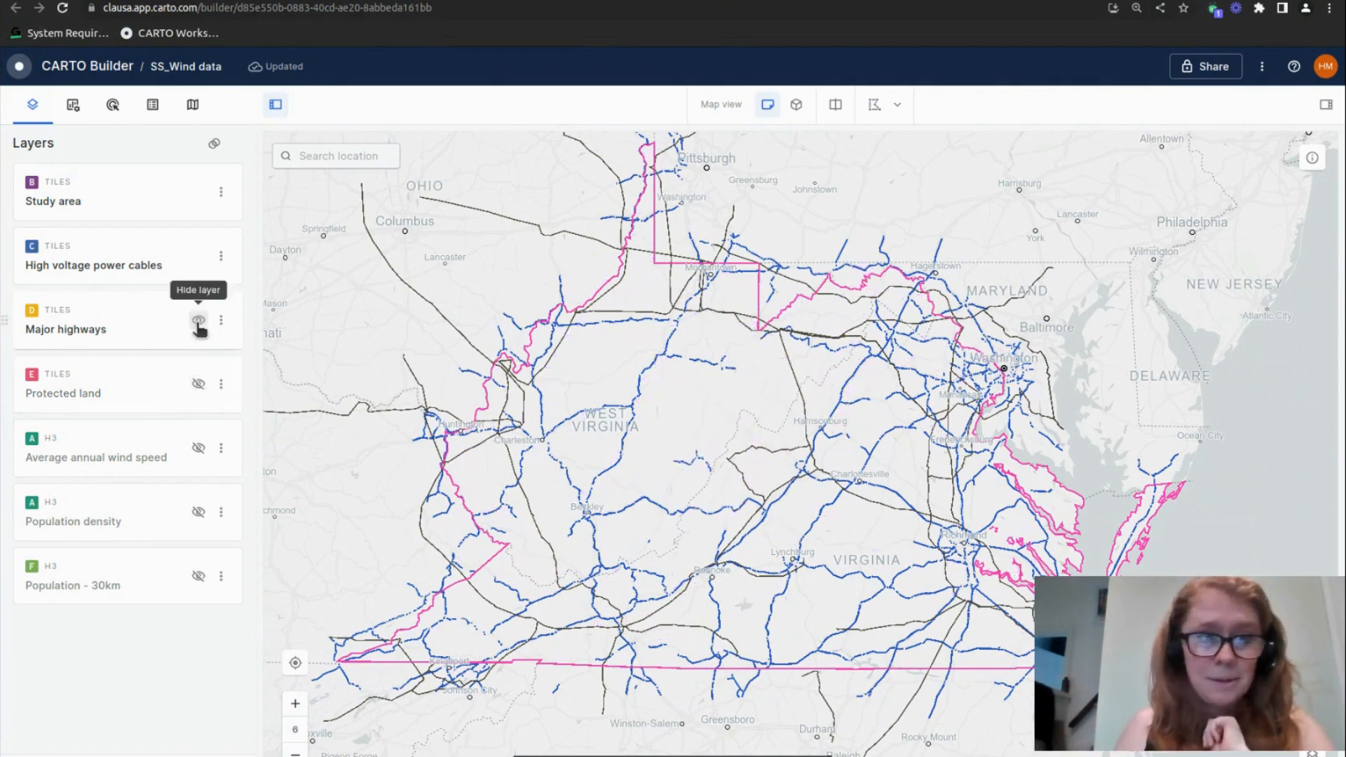
pyautogui.click(199, 320)
pyautogui.click(198, 256)
pyautogui.click(198, 449)
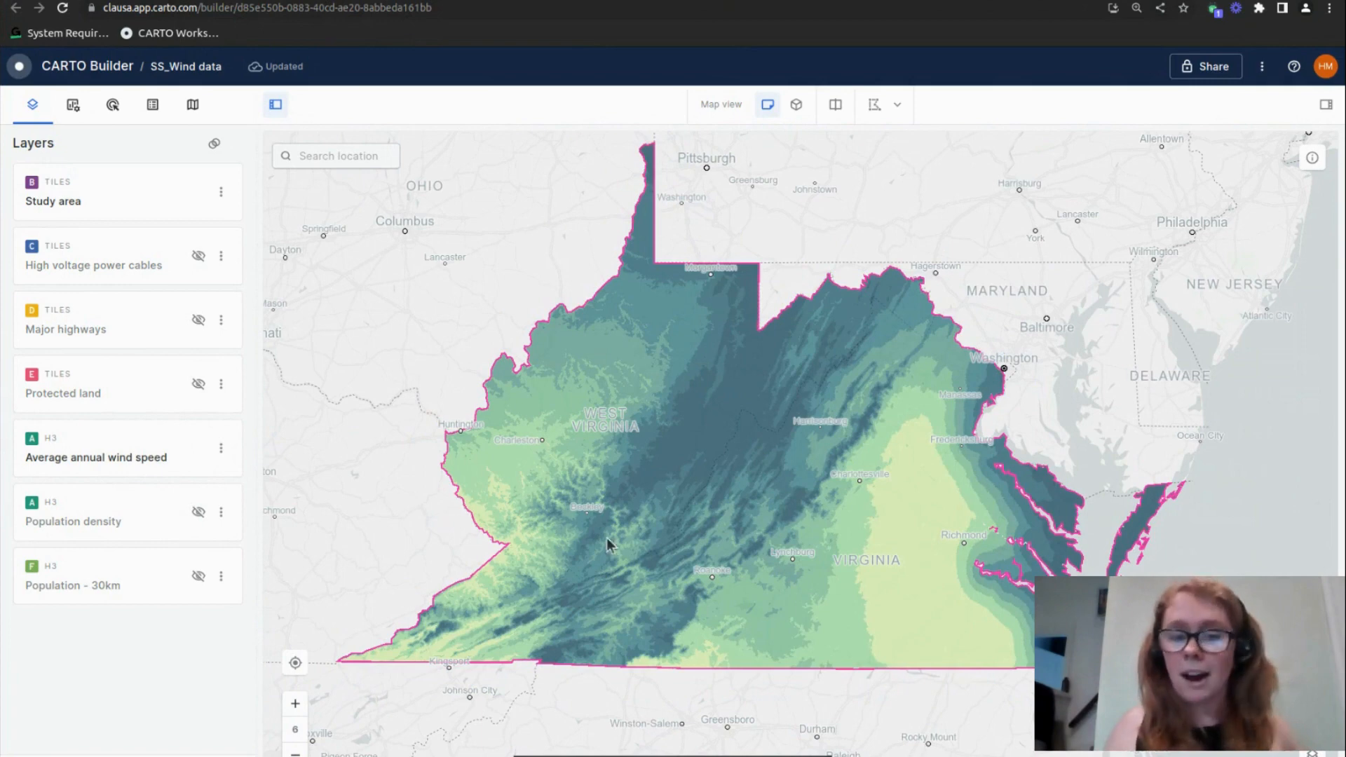
pyautogui.scroll(3, 640, 541)
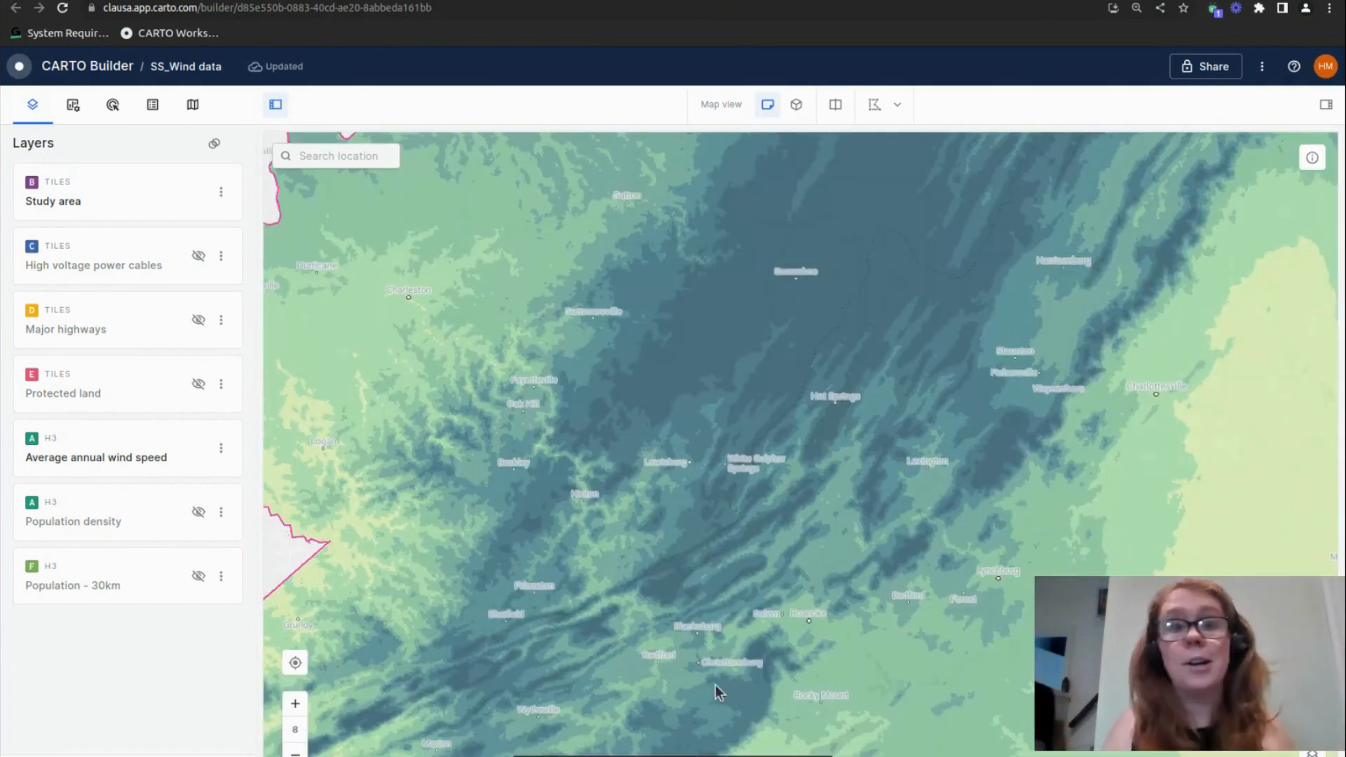
pyautogui.scroll(-2, 703, 625)
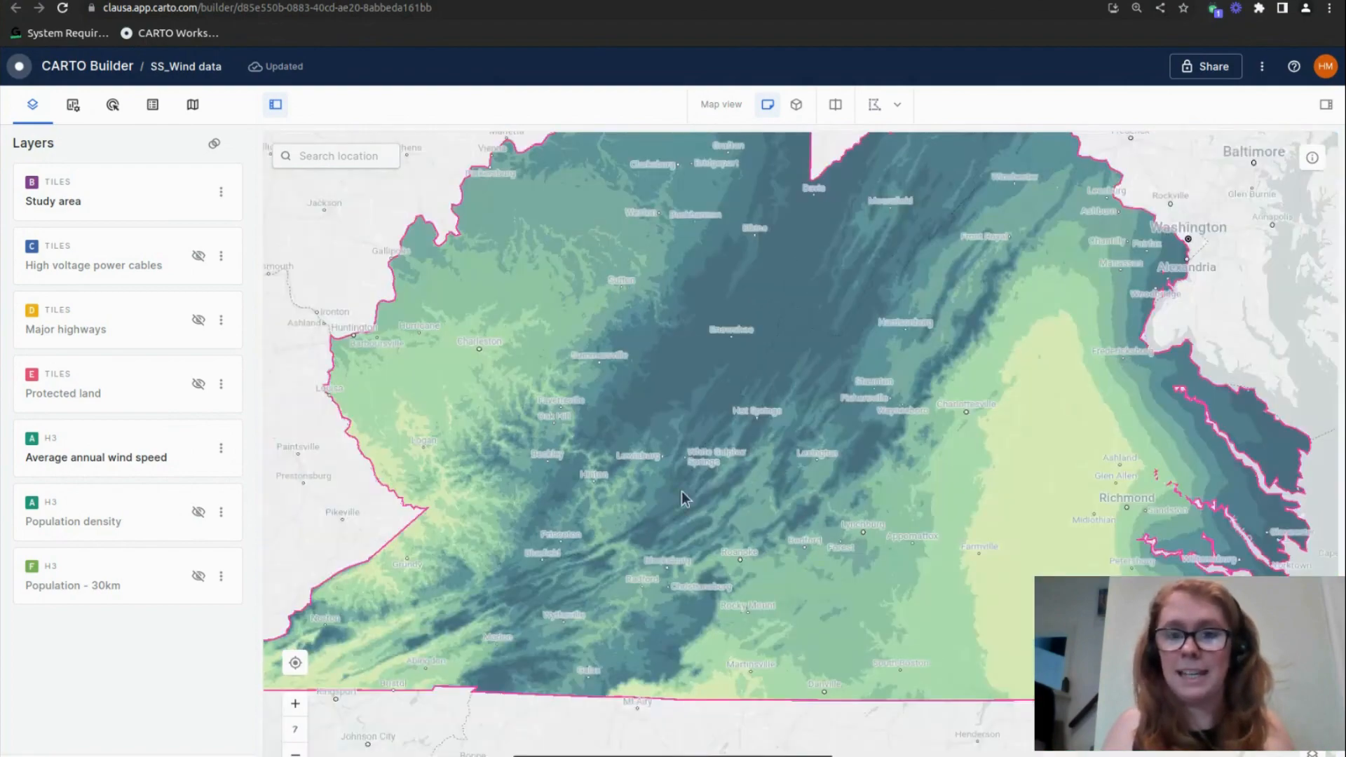
pyautogui.moveTo(780, 330); pyautogui.dragTo(728, 406)
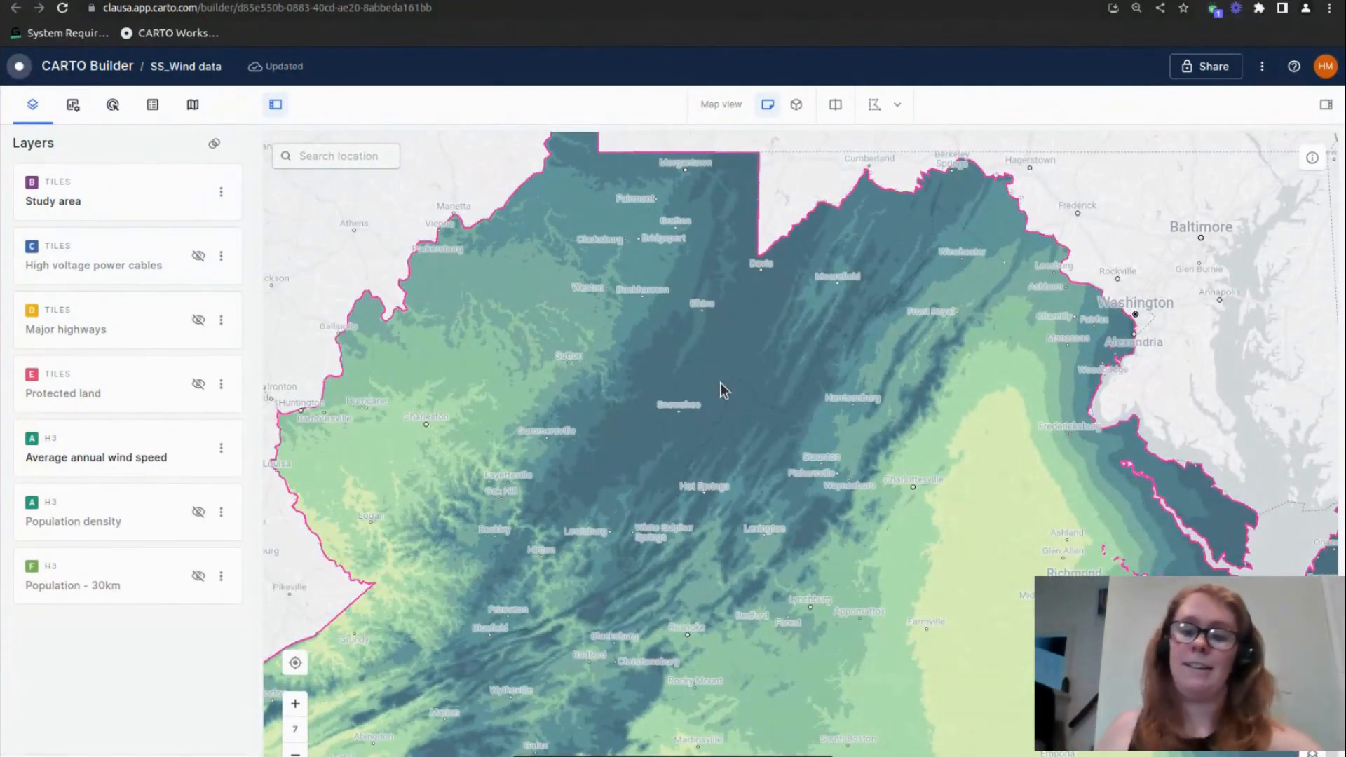
pyautogui.moveTo(746, 426); pyautogui.dragTo(718, 363)
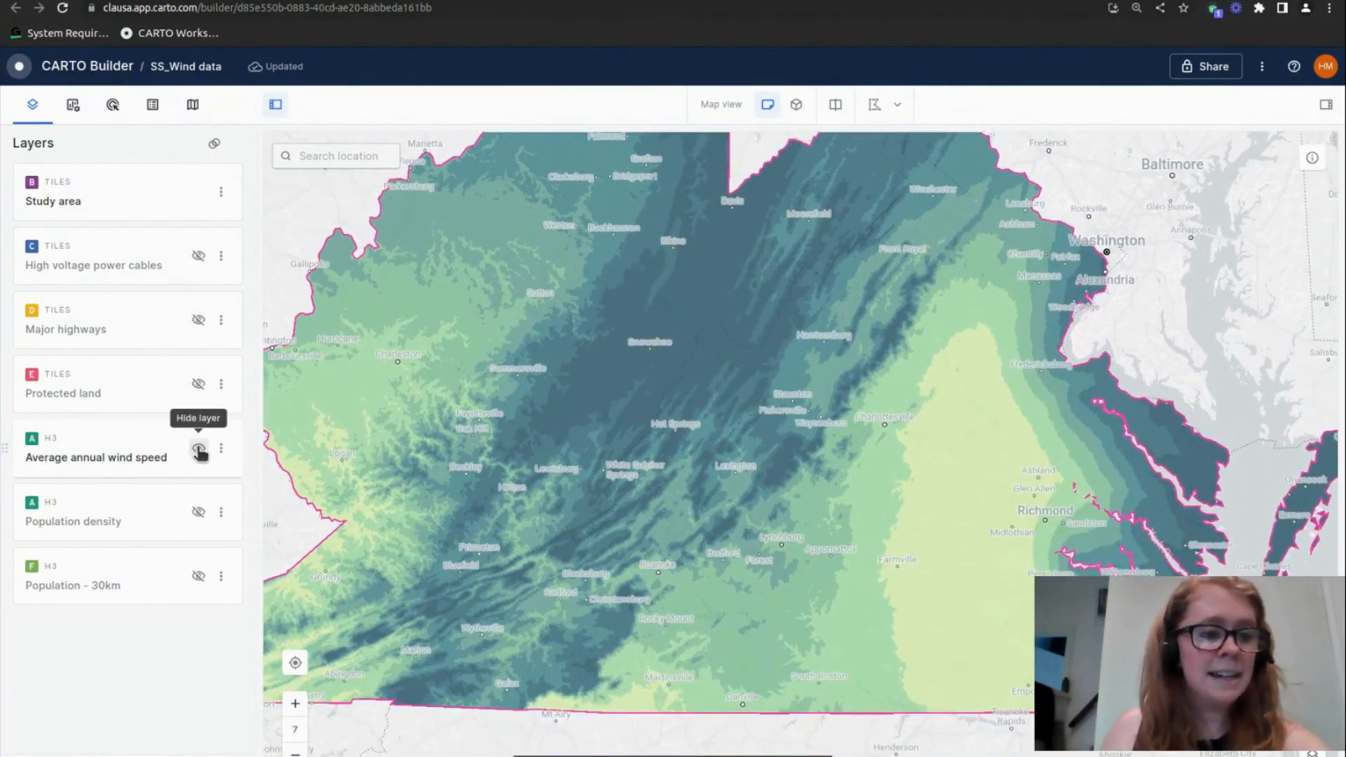
# Replace the Average annual wind speed layer with Population density and inspect the populated areas around Washington and Richmond
pyautogui.click(198, 449)
pyautogui.click(199, 511)
pyautogui.scroll(-2, 570, 533)
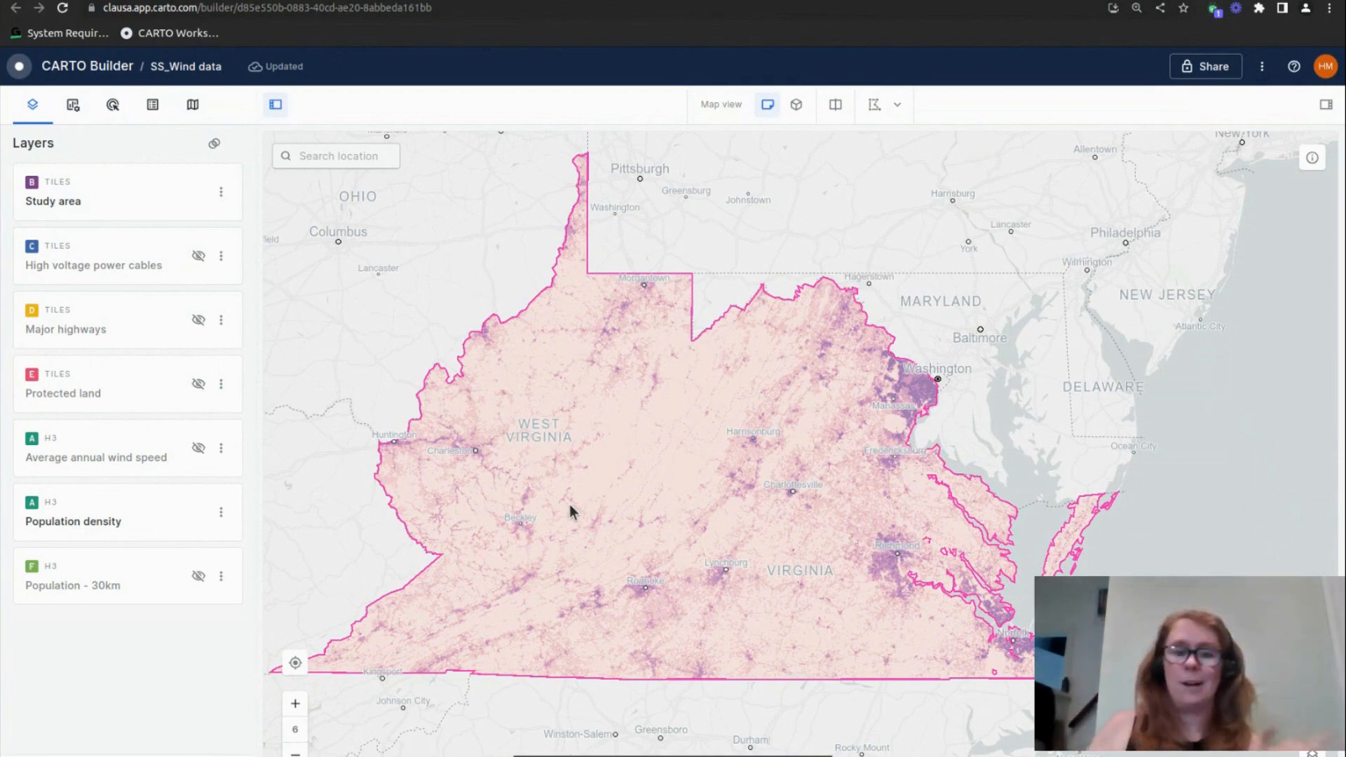
pyautogui.scroll(3, 755, 537)
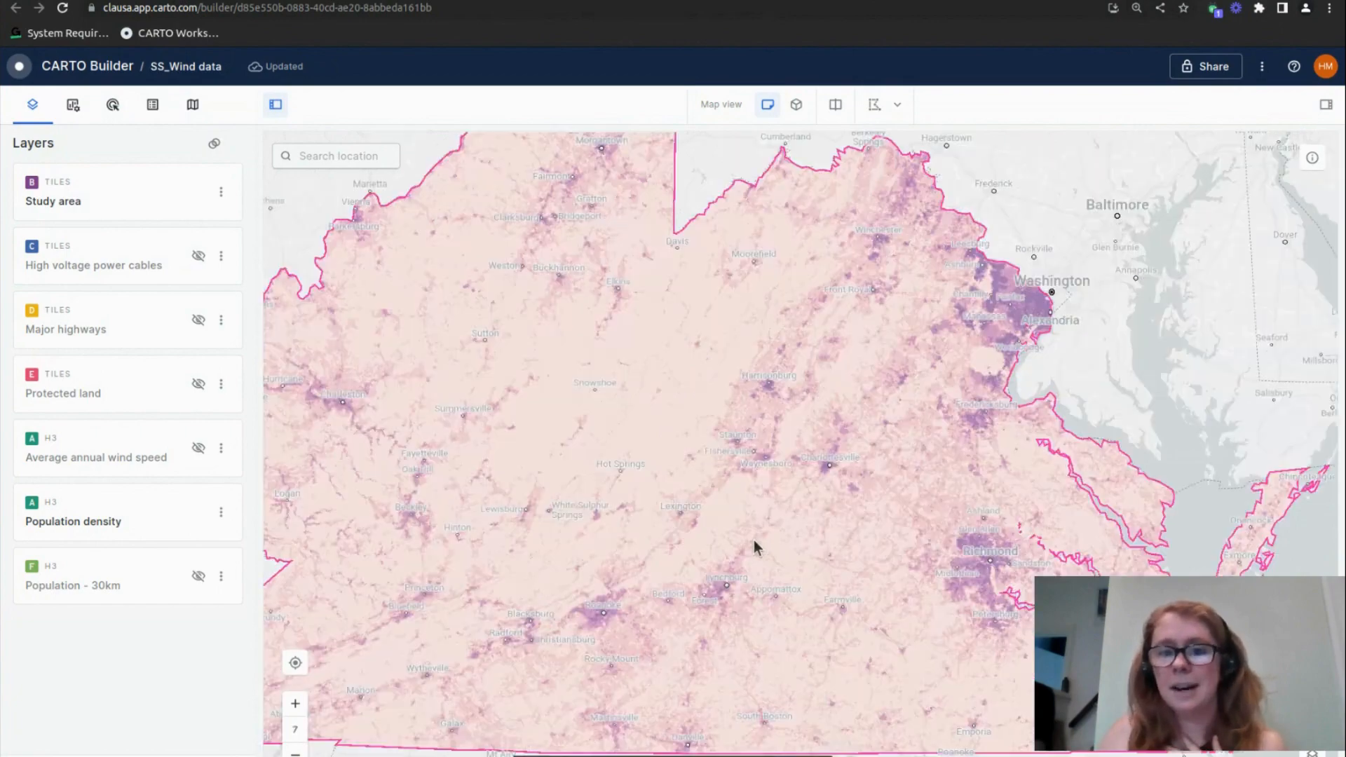
pyautogui.scroll(2, 1002, 449)
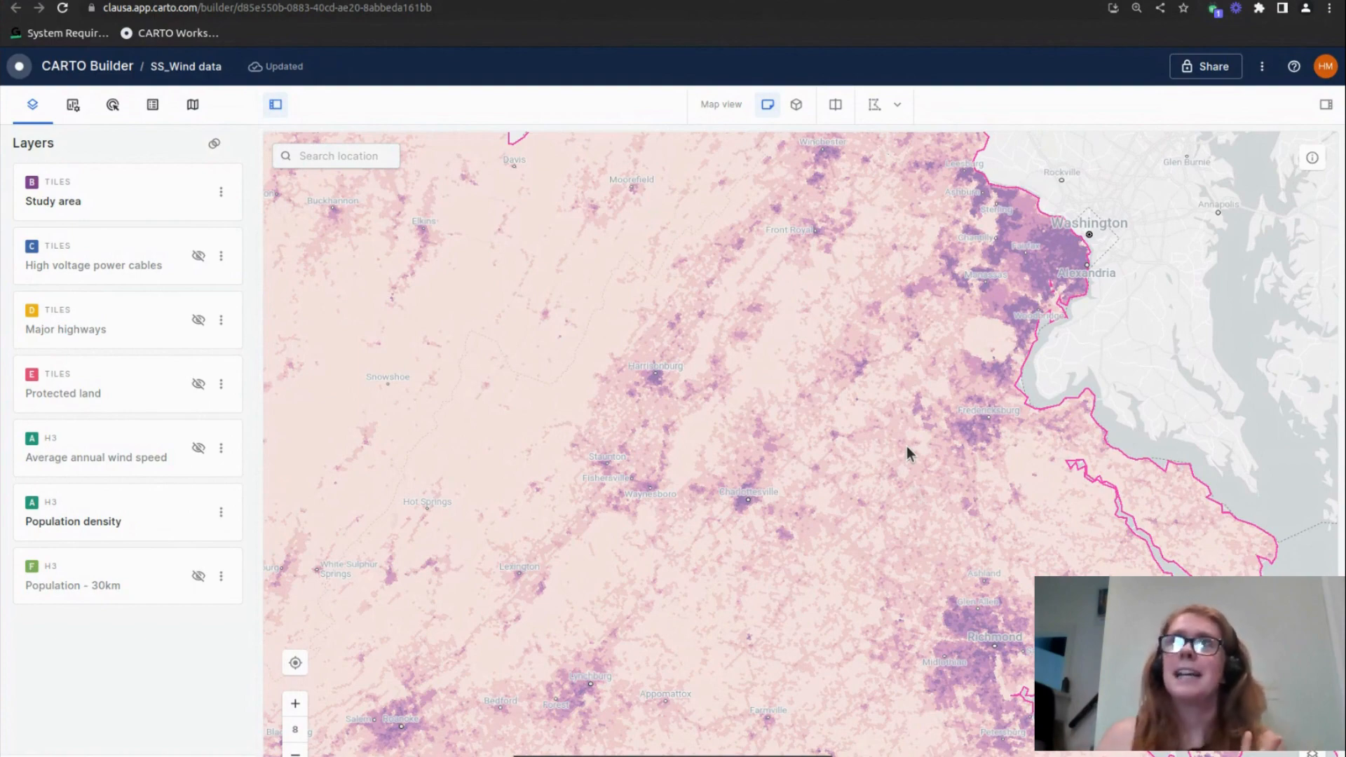
pyautogui.scroll(-2, 924, 464)
pyautogui.scroll(-2, 699, 457)
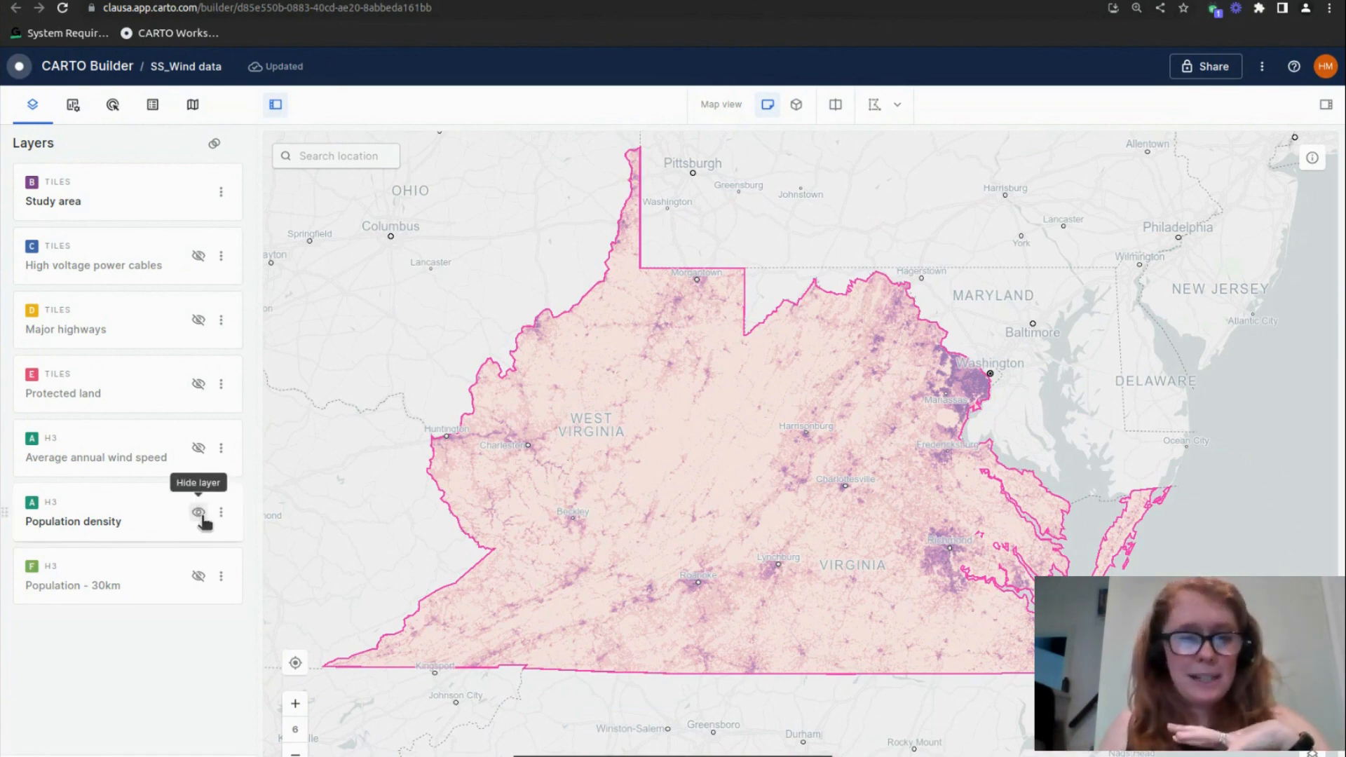
# Hide the Population density layer and switch to the Wind VIR workflow in CARTO Workflows
pyautogui.click(199, 514)
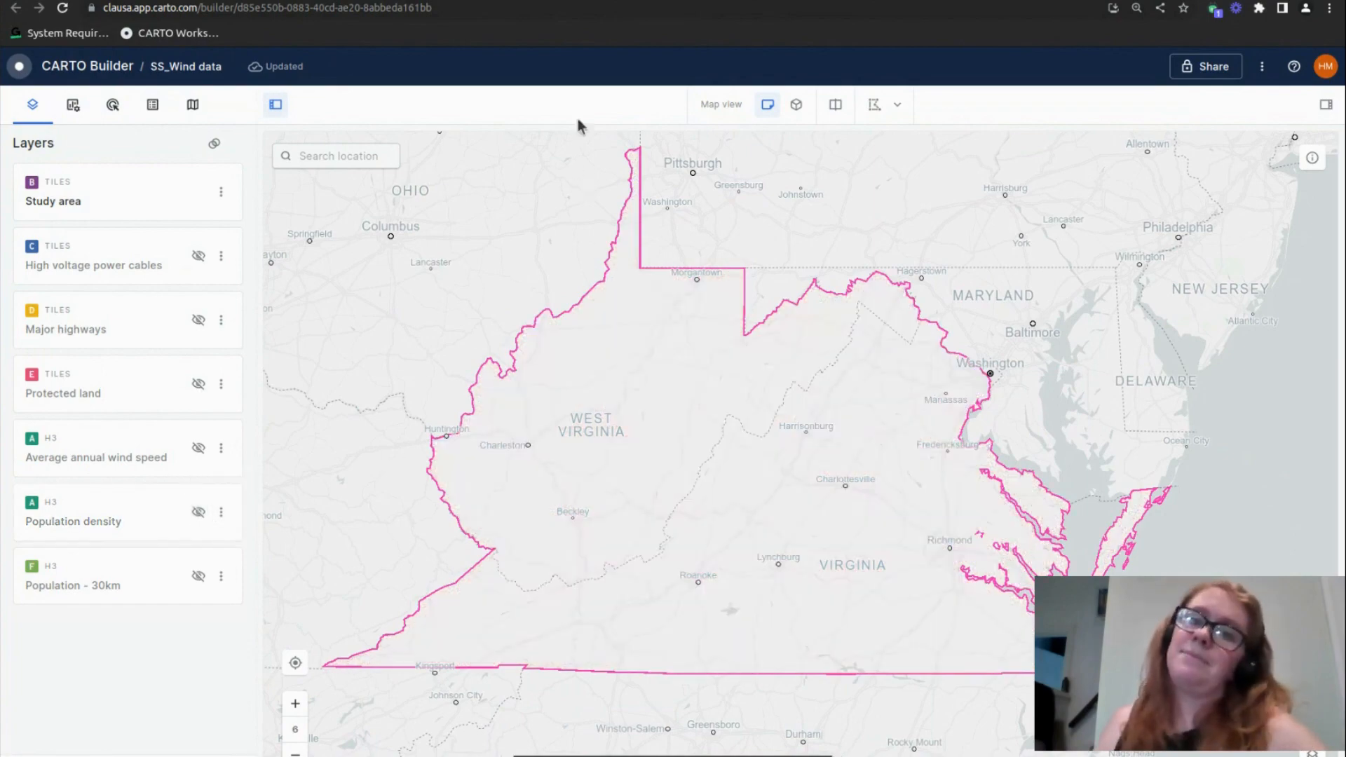
pyautogui.click(617, 0)
pyautogui.scroll(-1, 641, 525)
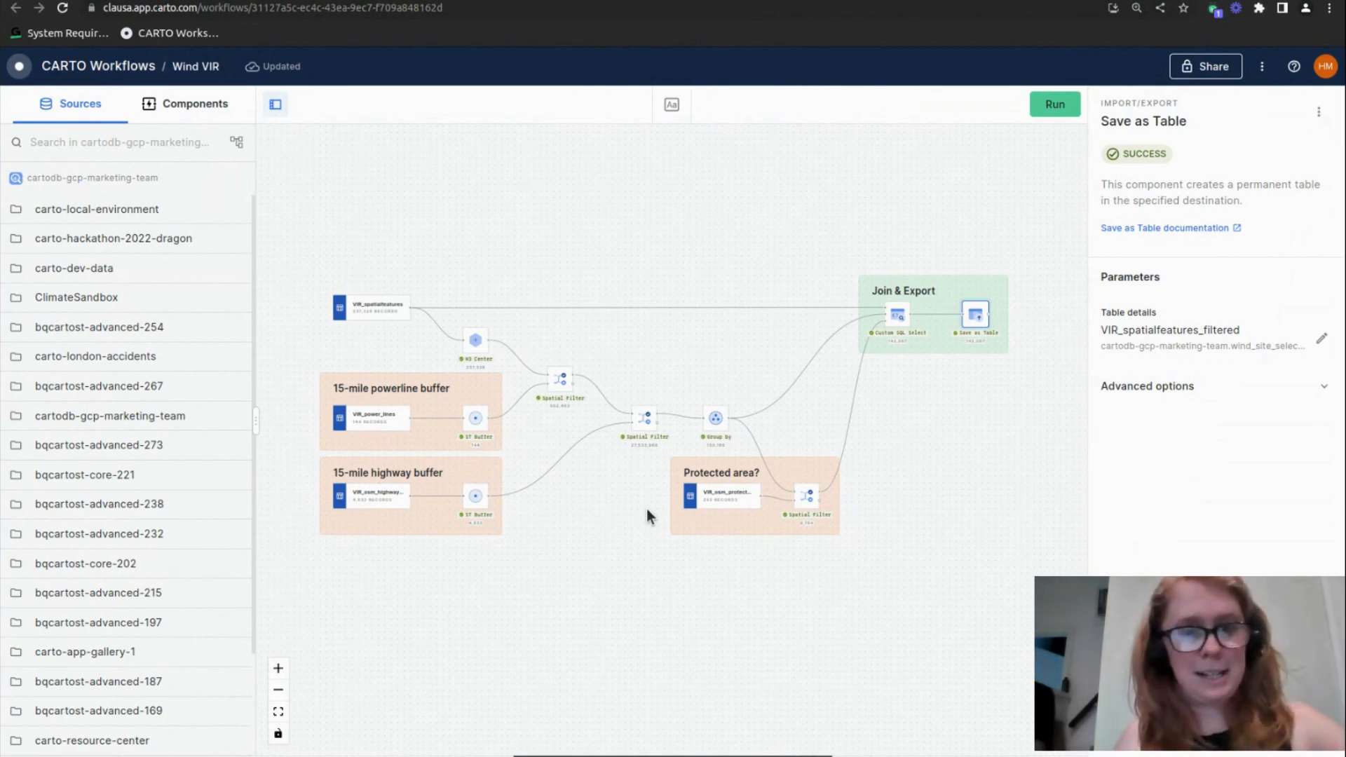
# Inspect the VIR_spatialfeatures source in its data table and on the map, and close the results preview
pyautogui.scroll(3, 329, 390)
pyautogui.scroll(5, 509, 329)
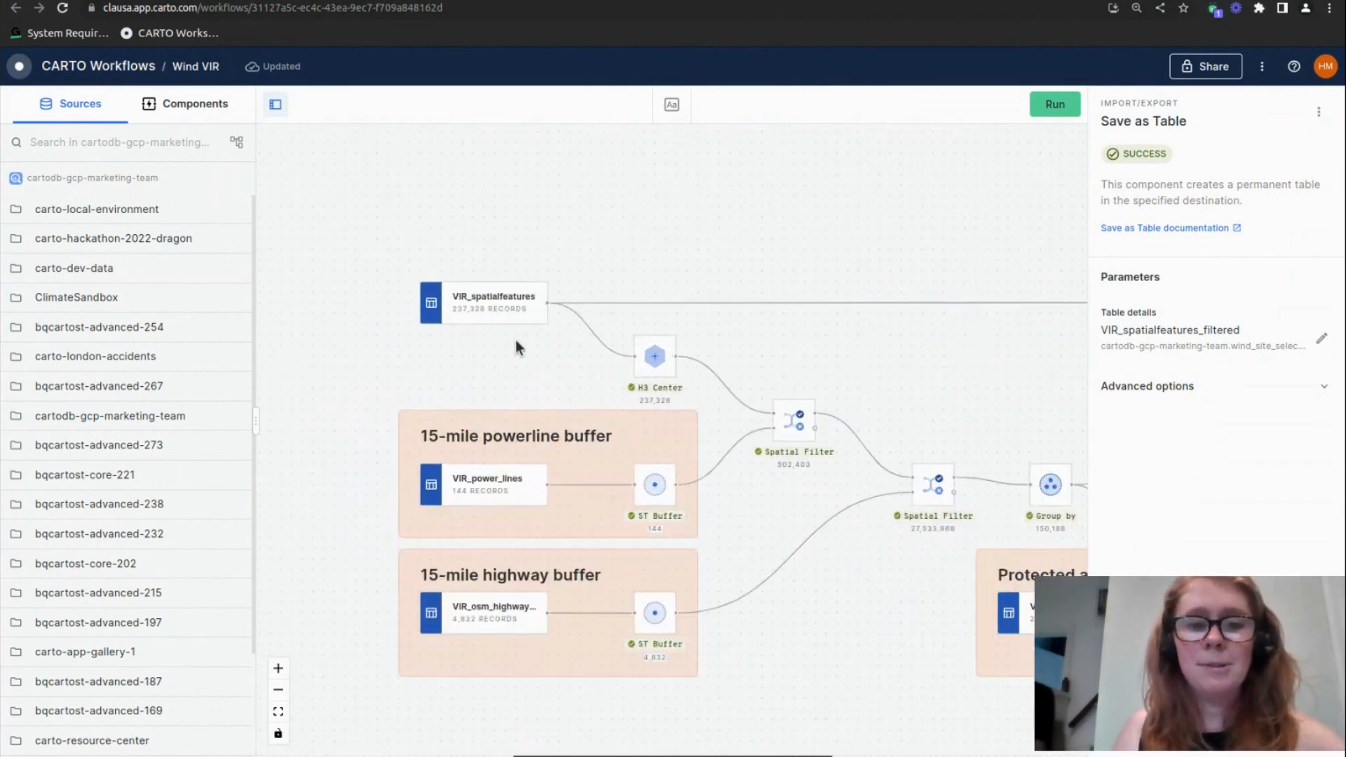
pyautogui.click(474, 316)
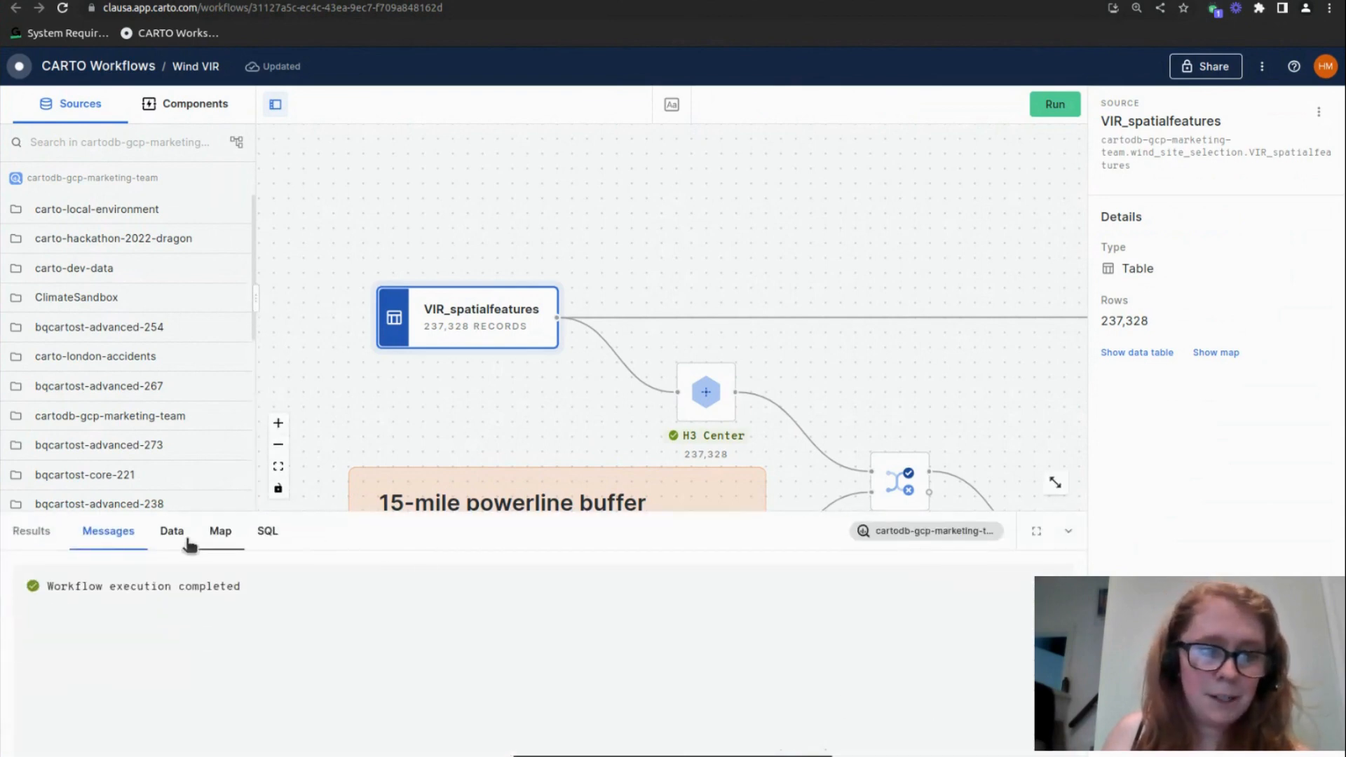
pyautogui.click(172, 533)
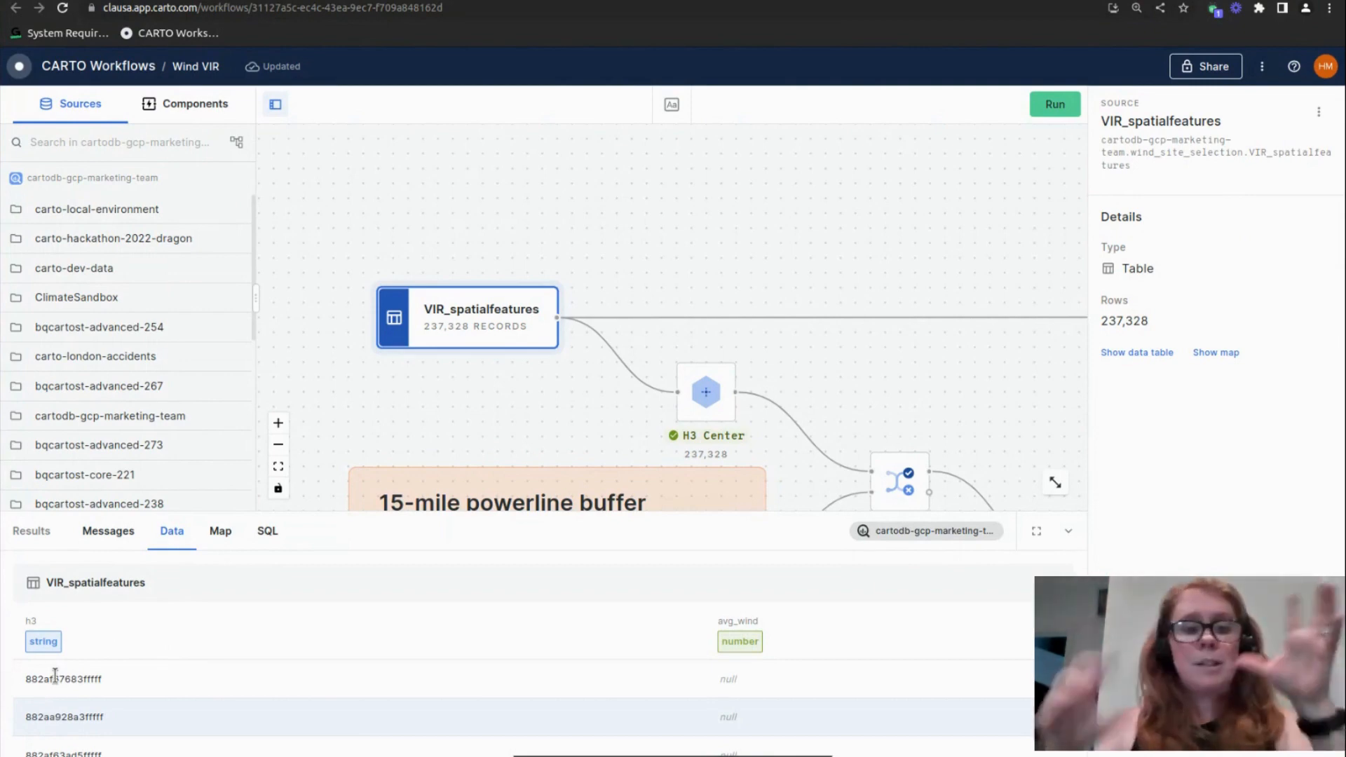
pyautogui.click(220, 531)
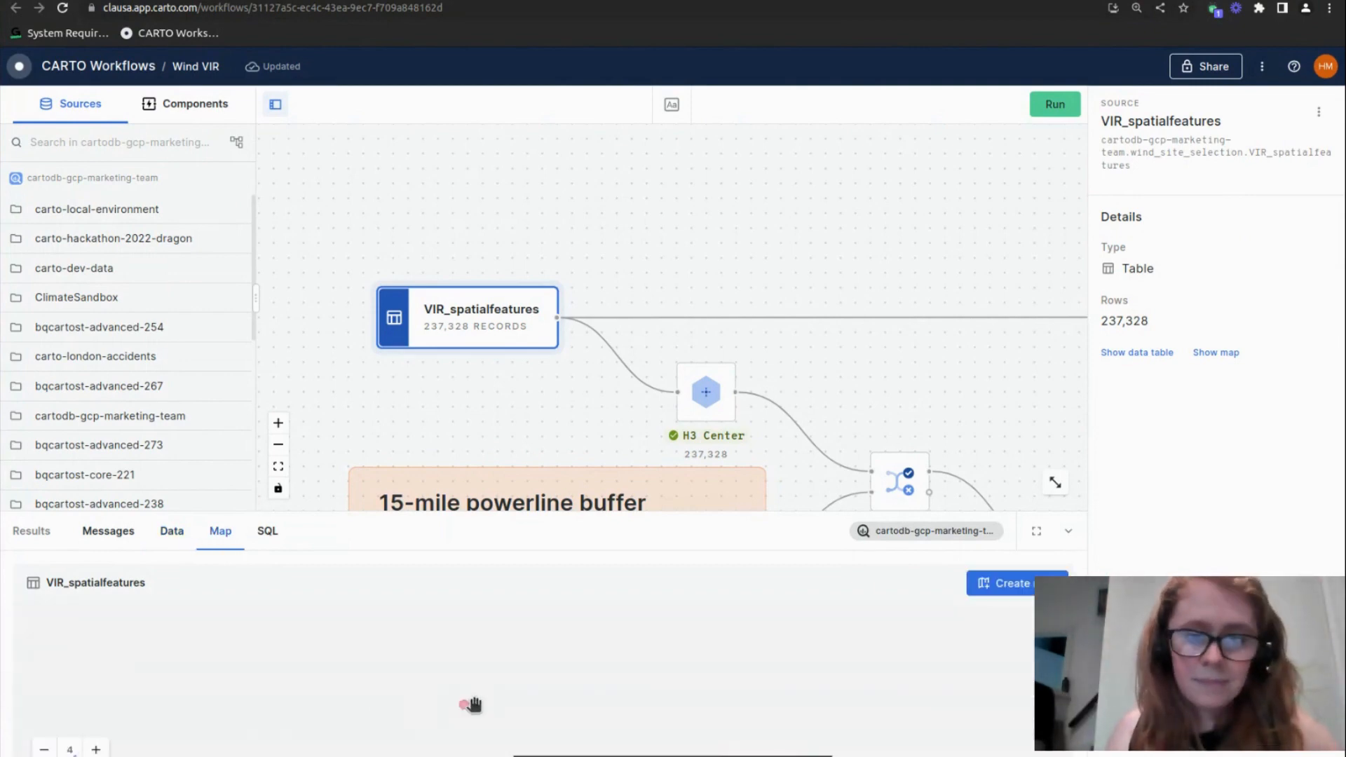
pyautogui.scroll(3, 487, 673)
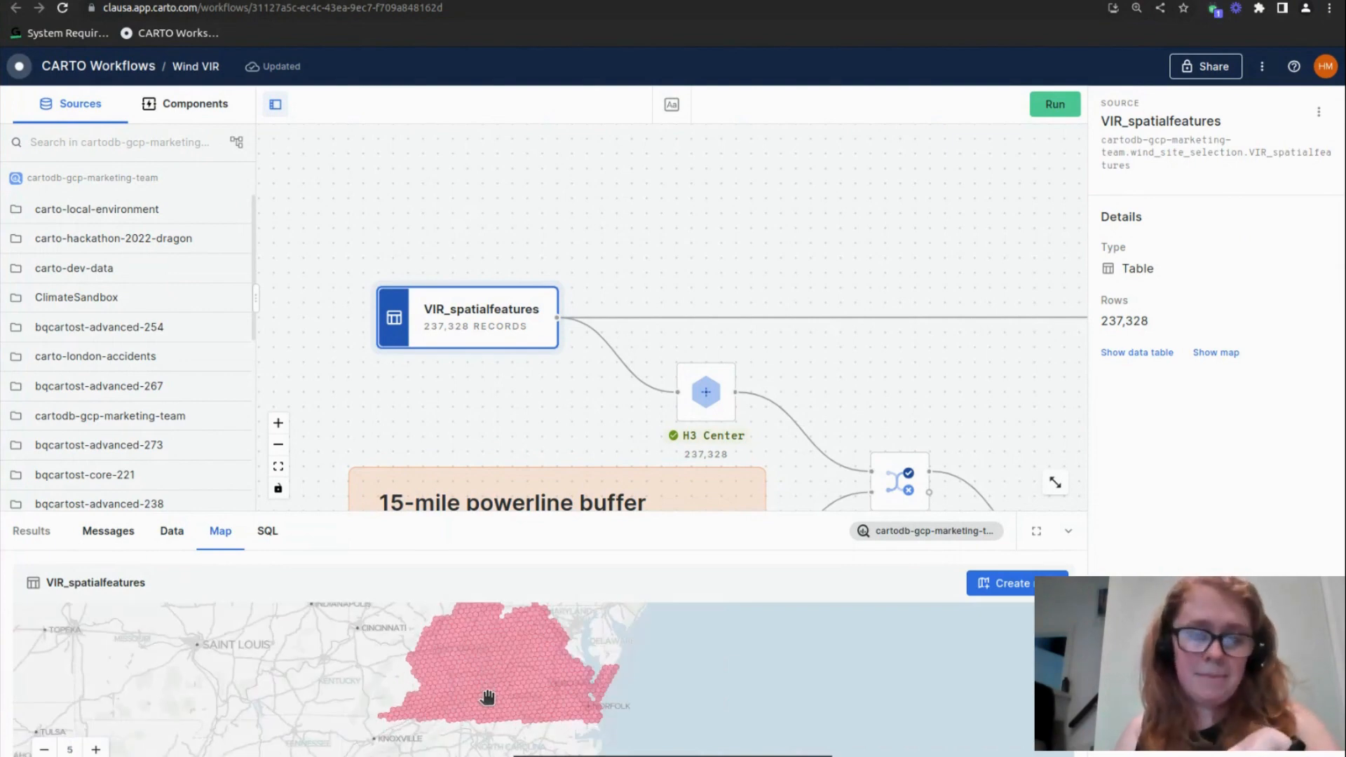
pyautogui.scroll(2, 486, 686)
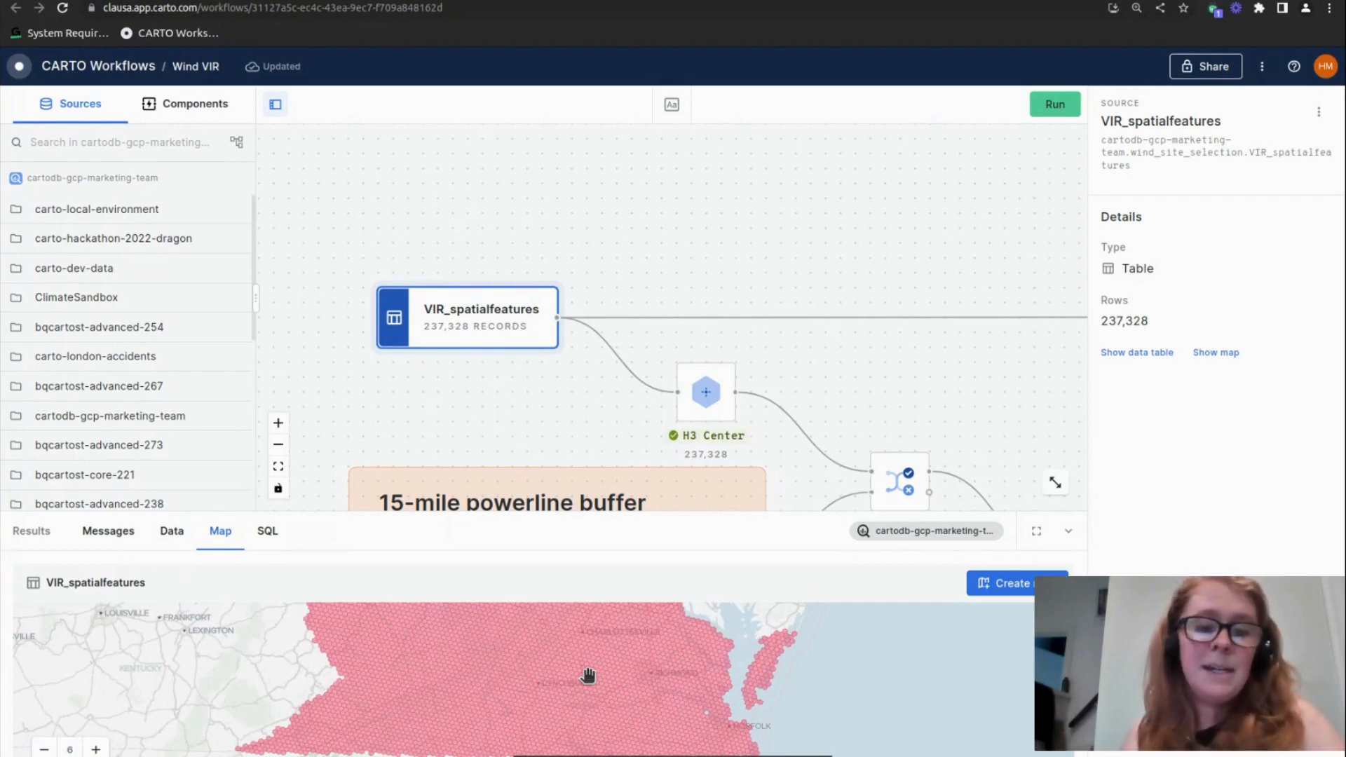
pyautogui.scroll(4, 622, 693)
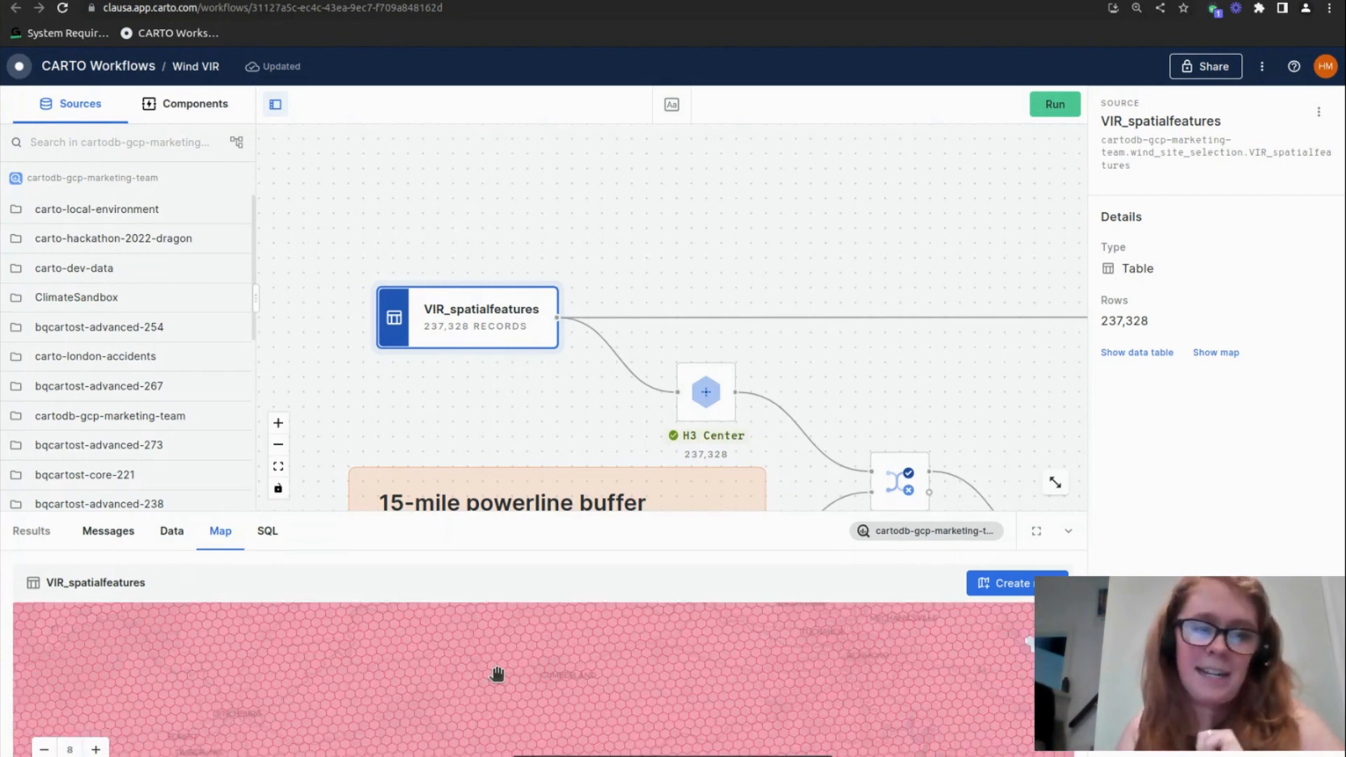
pyautogui.click(173, 531)
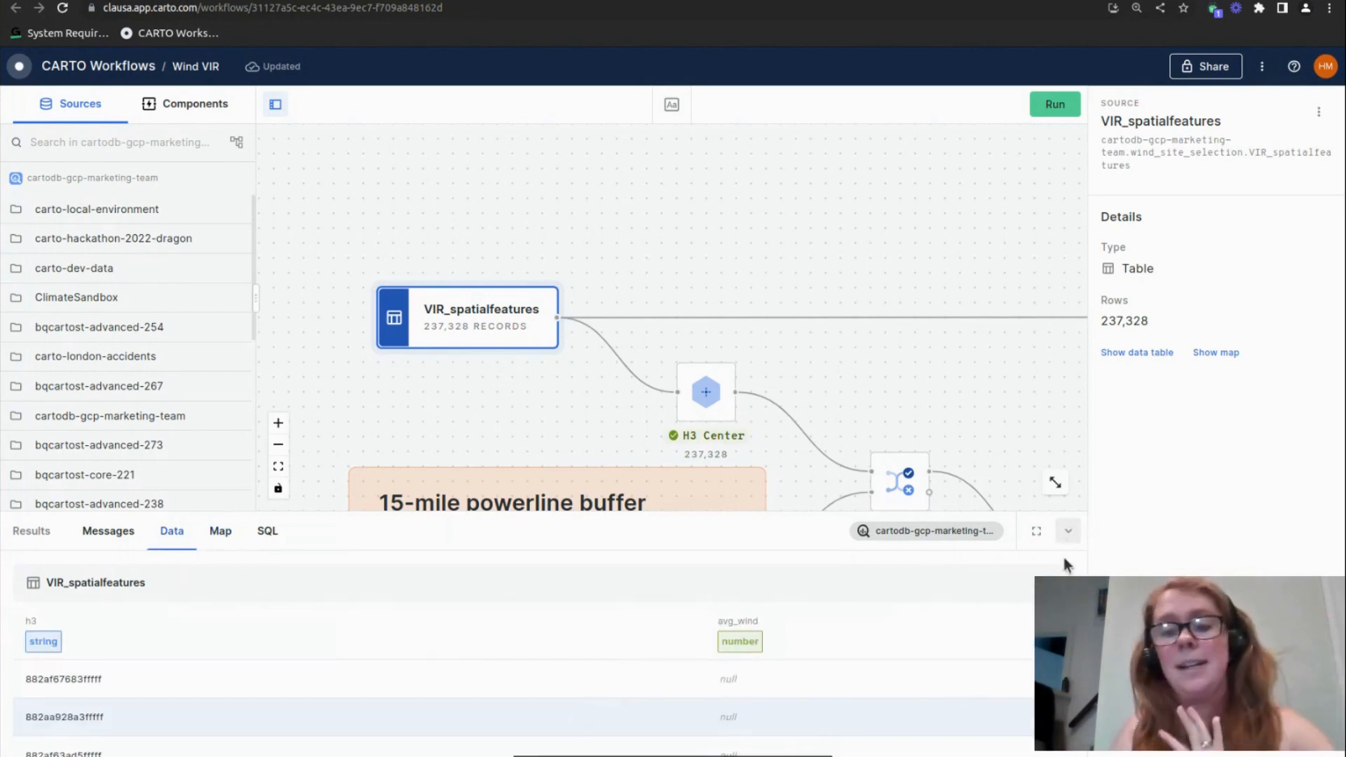
pyautogui.click(1070, 538)
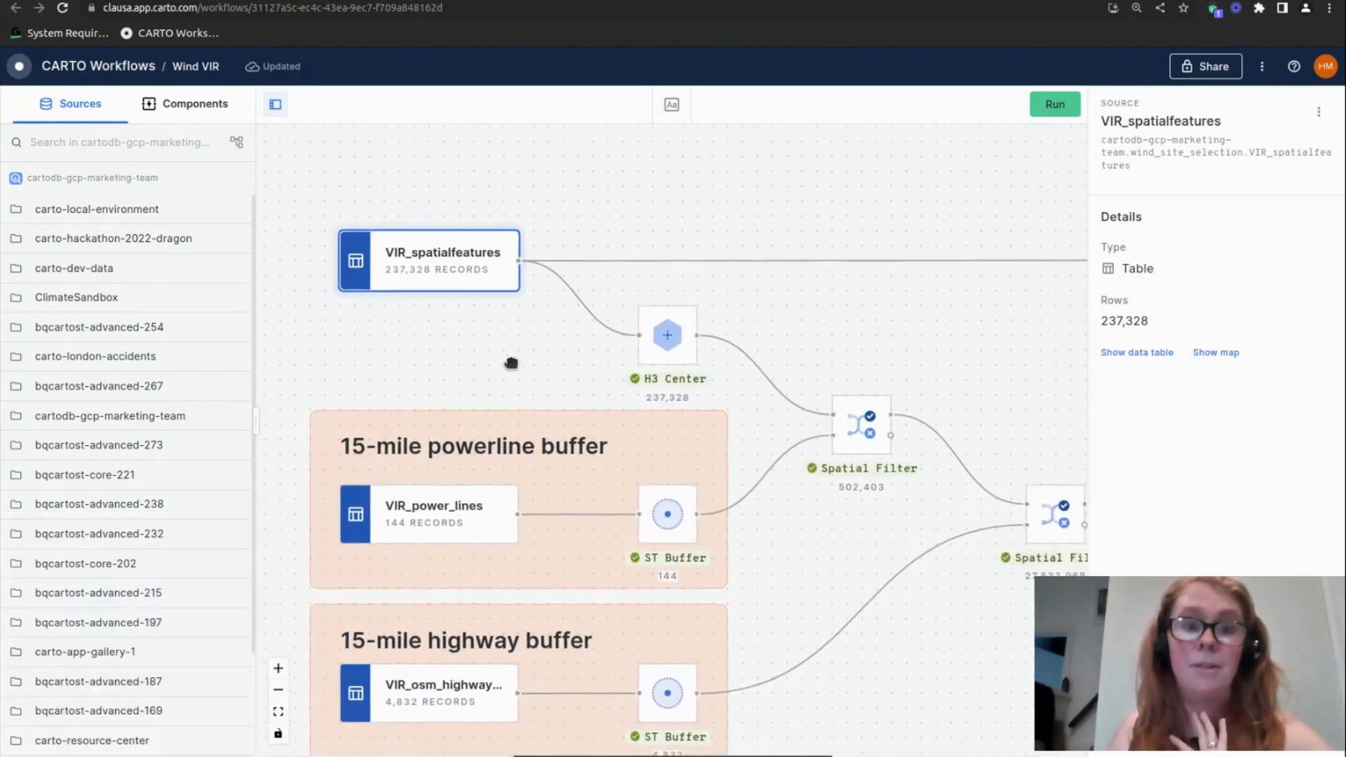
# Check the H3 Center component's parameters and reopen the data table of the VIR_spatialfeatures source
pyautogui.moveTo(771, 491); pyautogui.dragTo(748, 462)
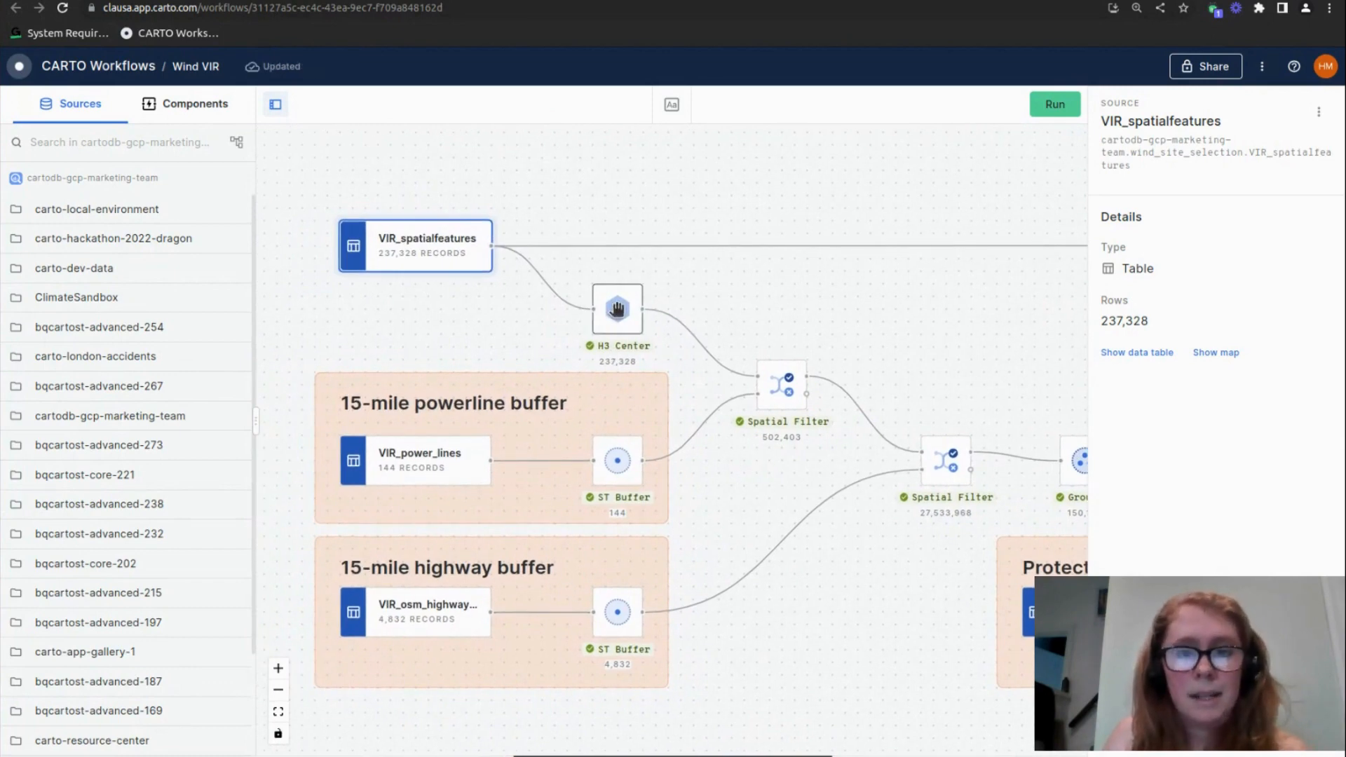
pyautogui.click(617, 308)
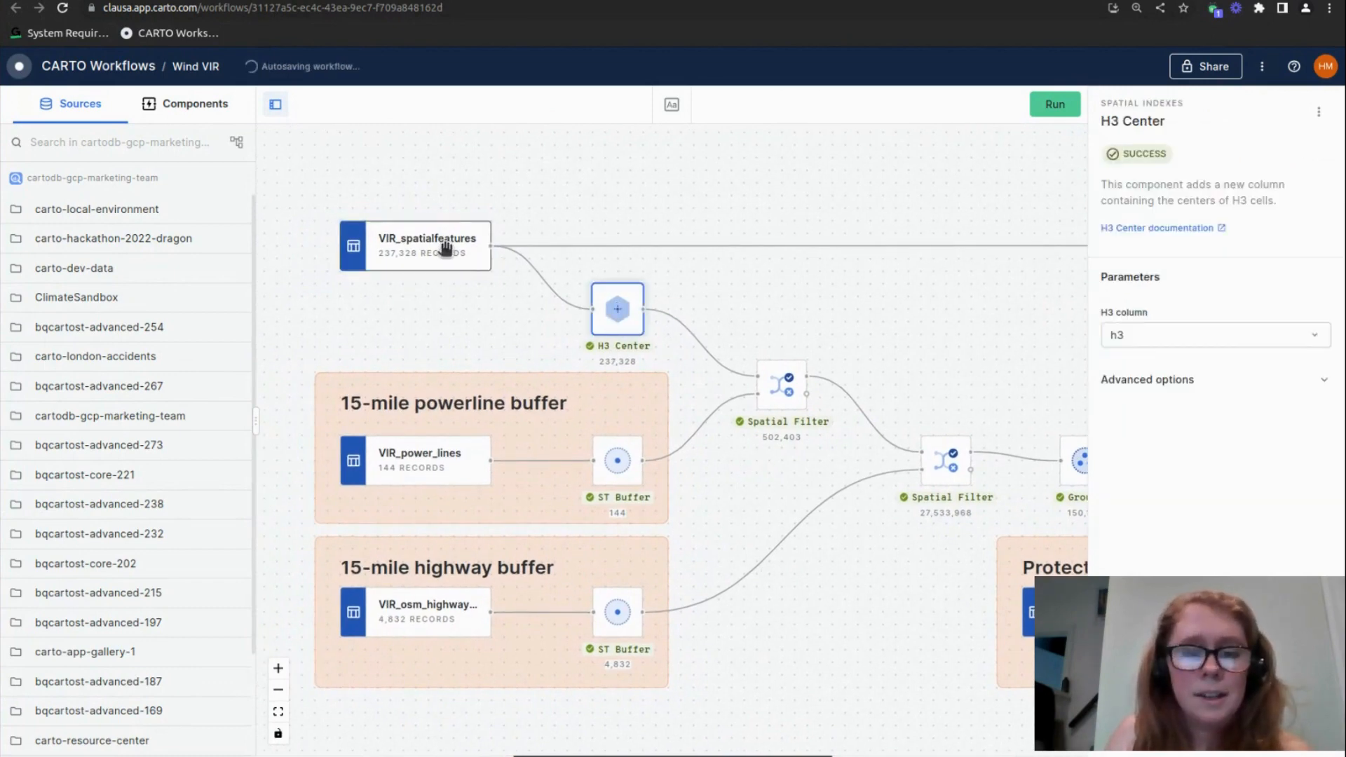
pyautogui.click(446, 247)
pyautogui.click(172, 756)
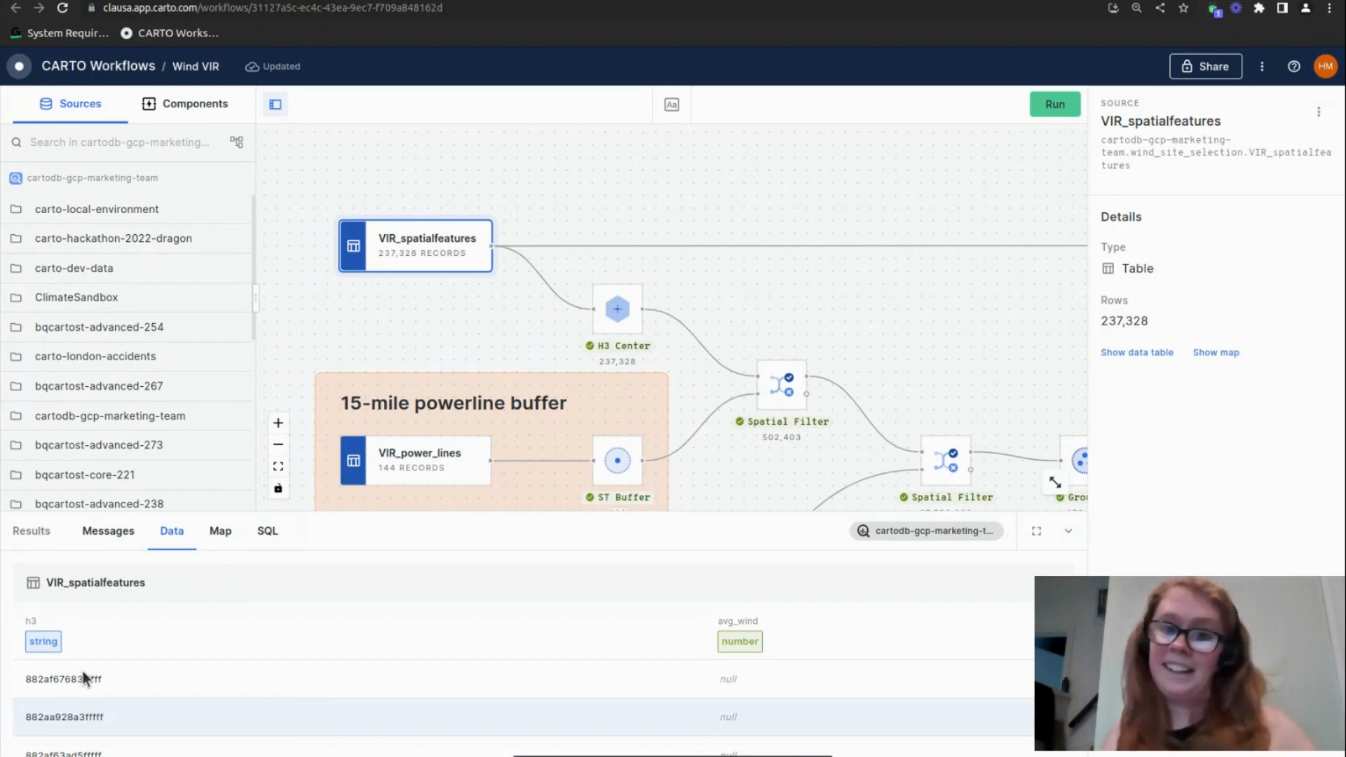
# Review the H3 Center output table and preview its cell centre points on the map based on the geom column
pyautogui.click(616, 312)
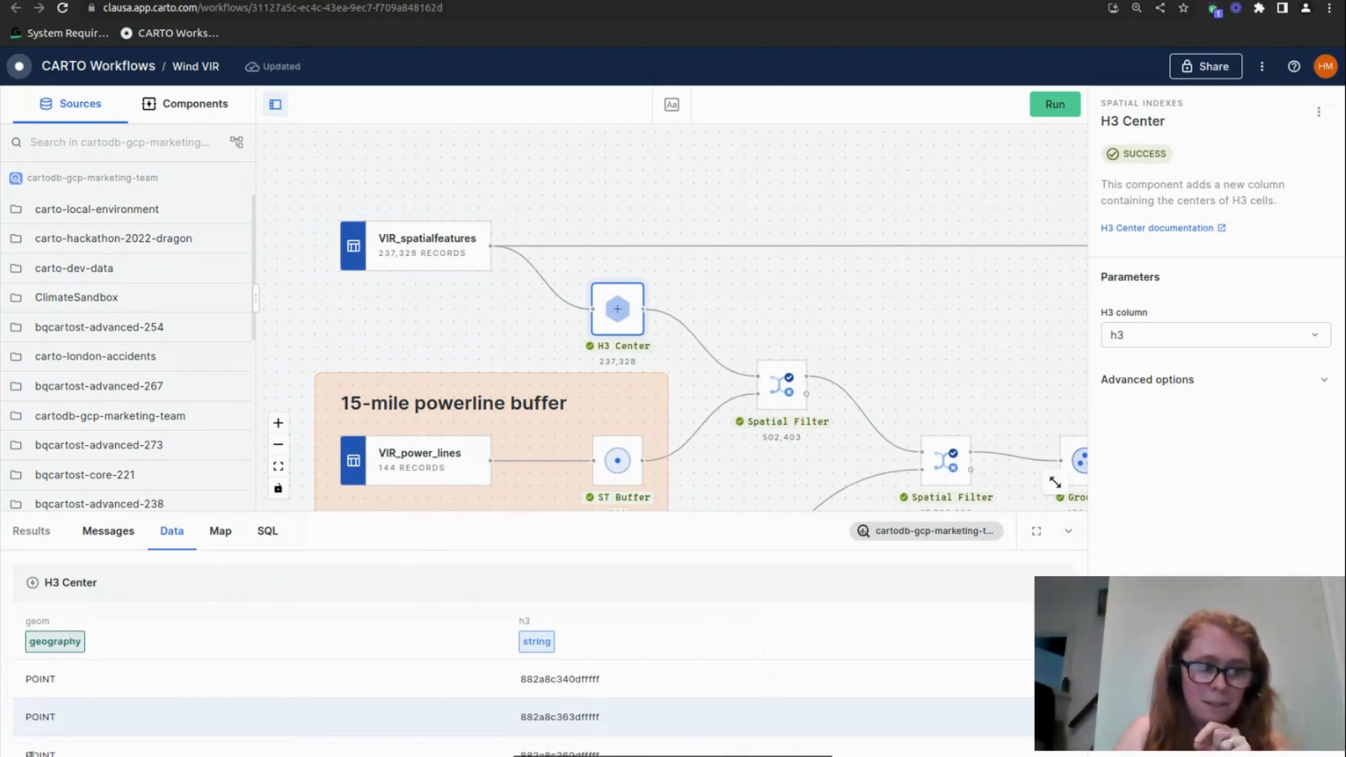
pyautogui.click(220, 531)
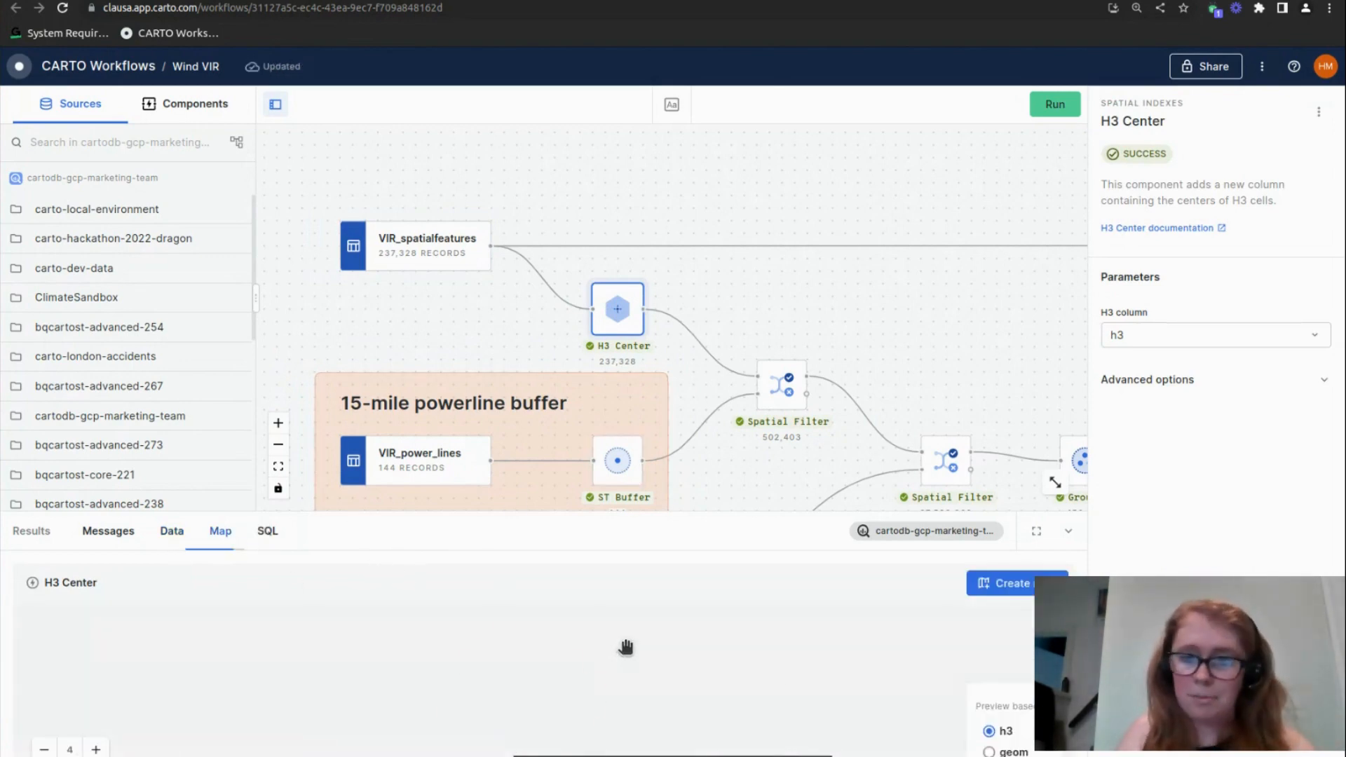
pyautogui.click(989, 752)
pyautogui.scroll(5, 519, 687)
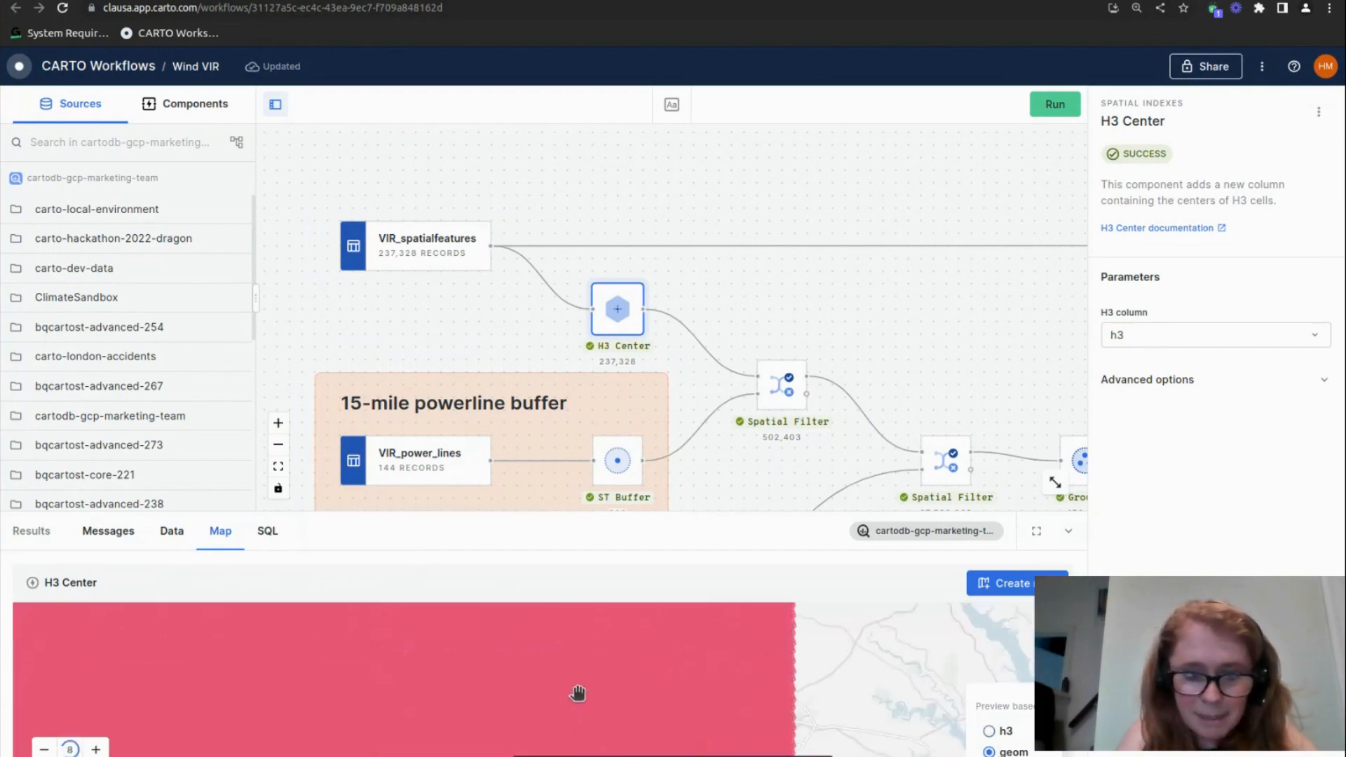
pyautogui.scroll(3, 518, 675)
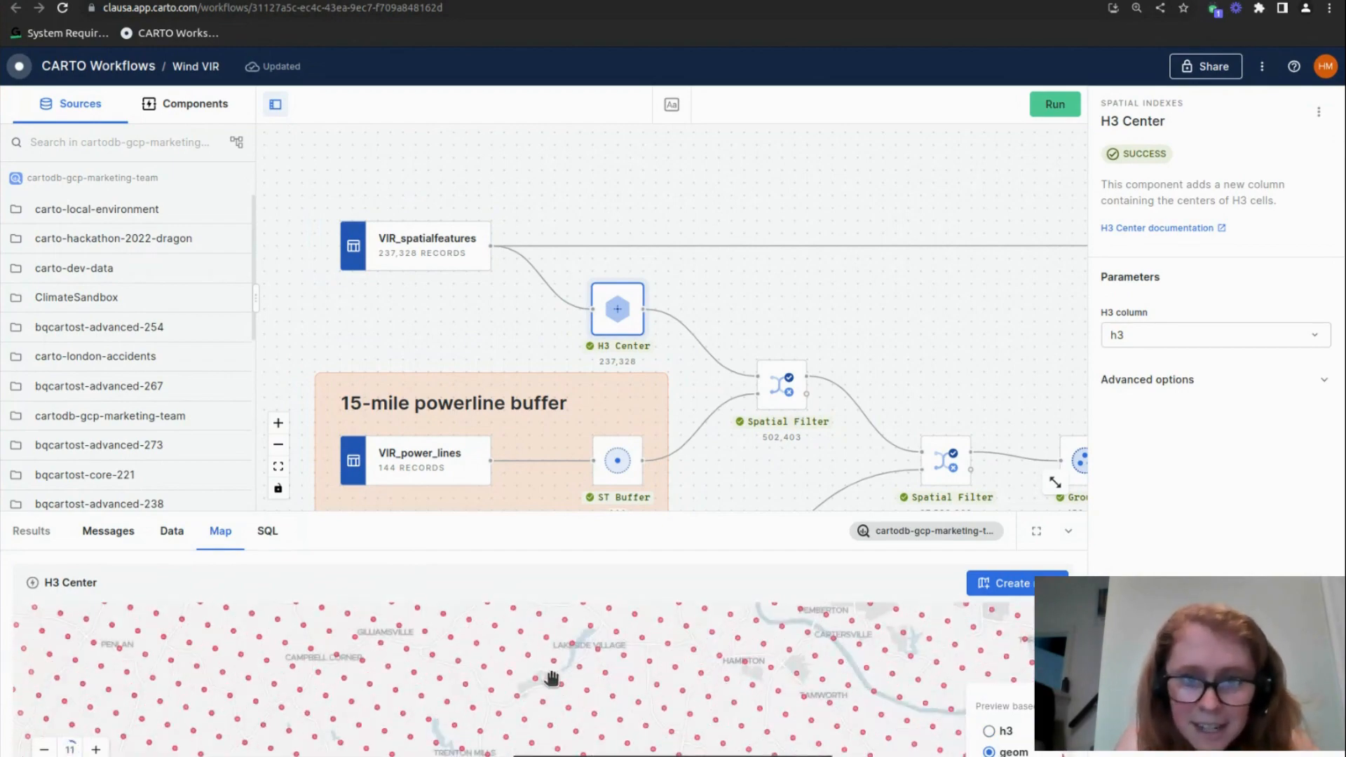
pyautogui.scroll(-3, 545, 678)
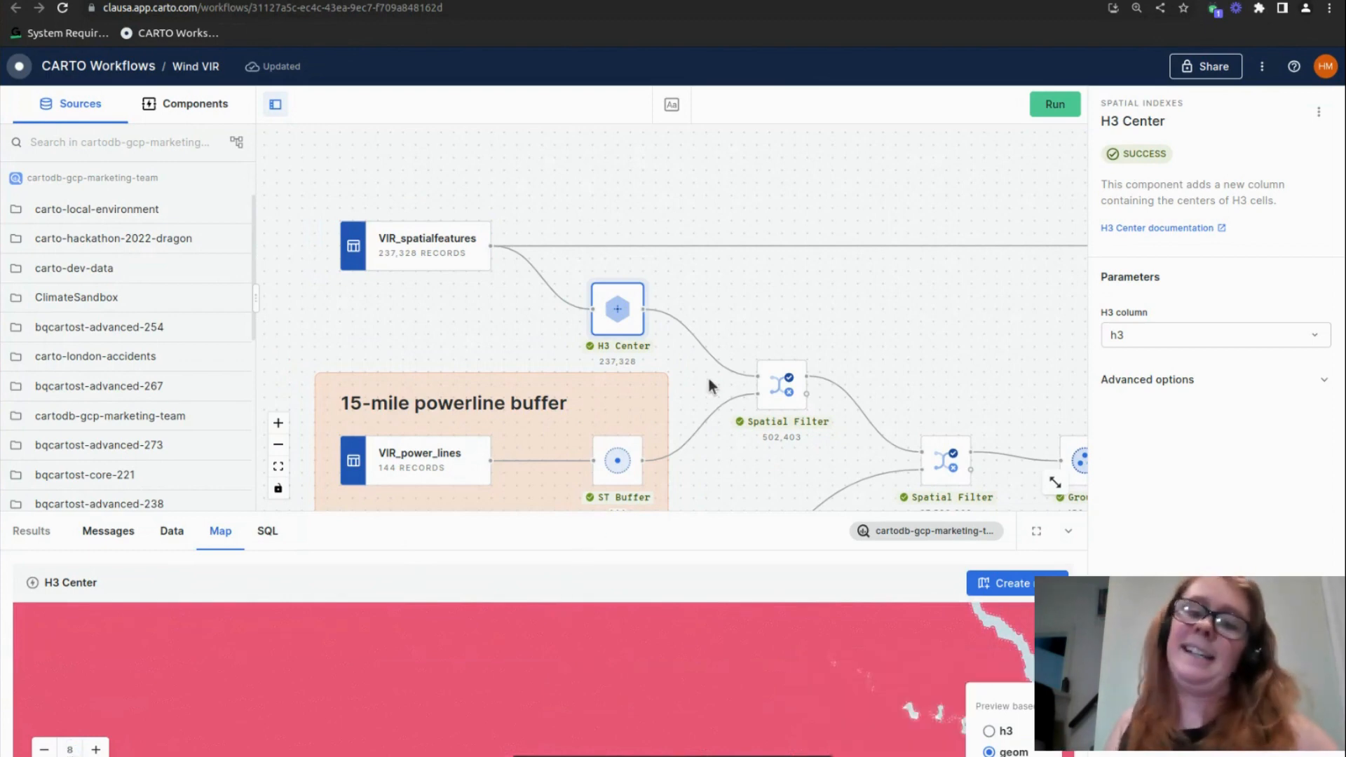
# Preview the VIR_osm_highways_major_simp200m source of the 15-mile highway buffer group on the map
pyautogui.scroll(-5, 706, 376)
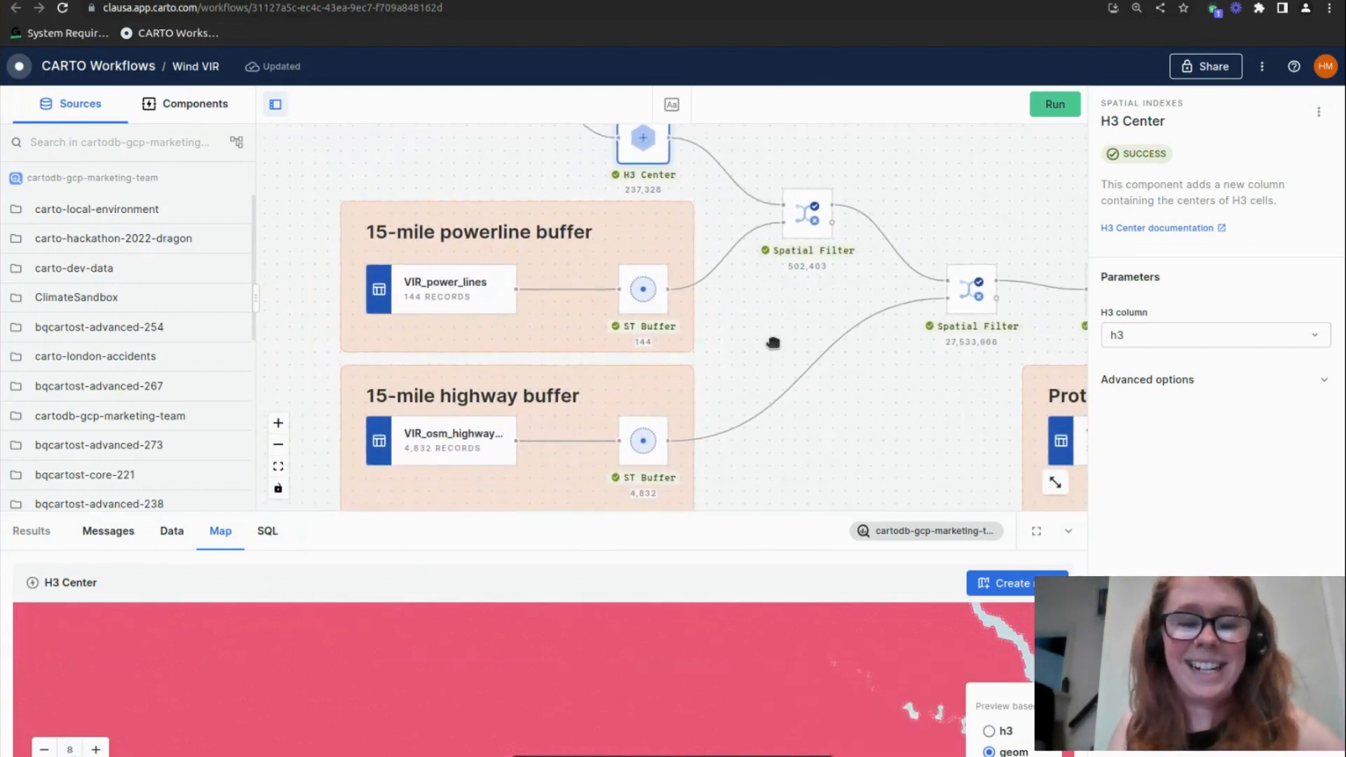
pyautogui.scroll(-2, 764, 359)
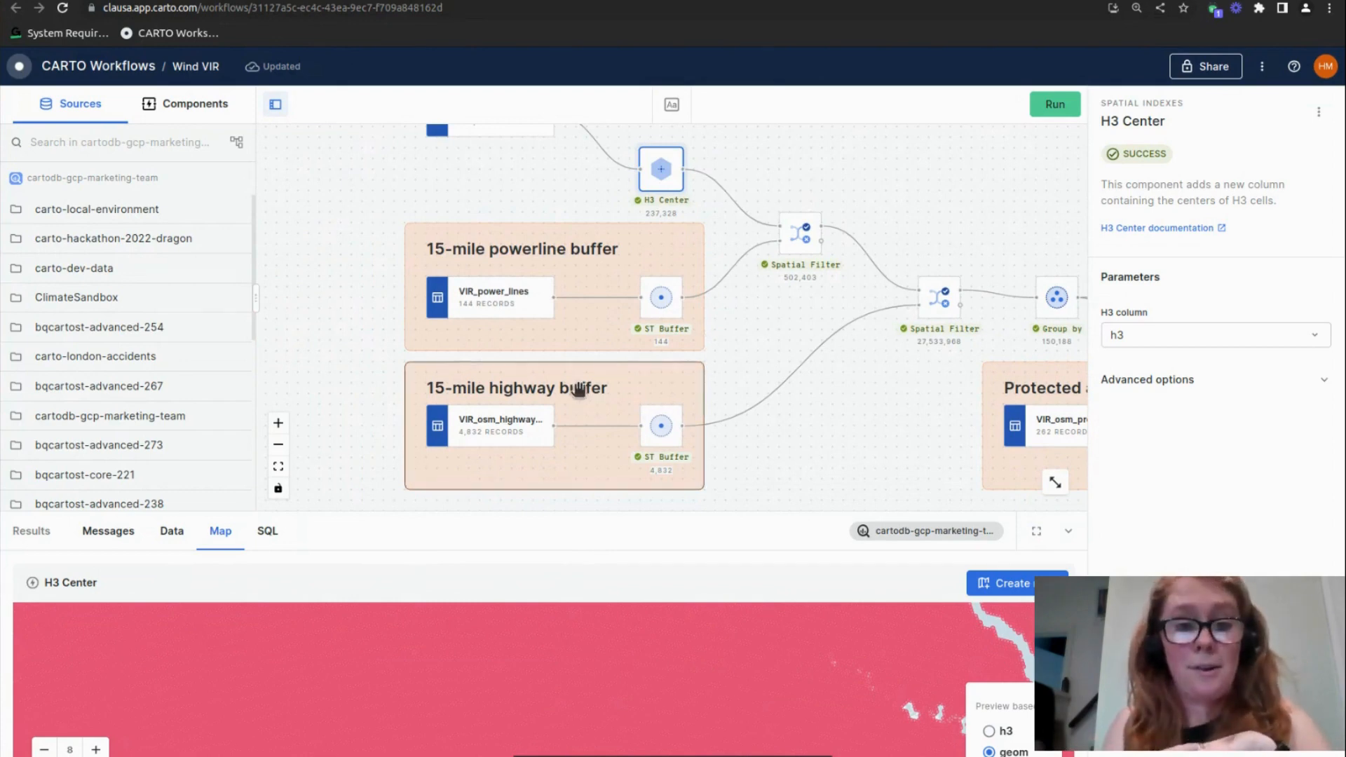
pyautogui.click(517, 423)
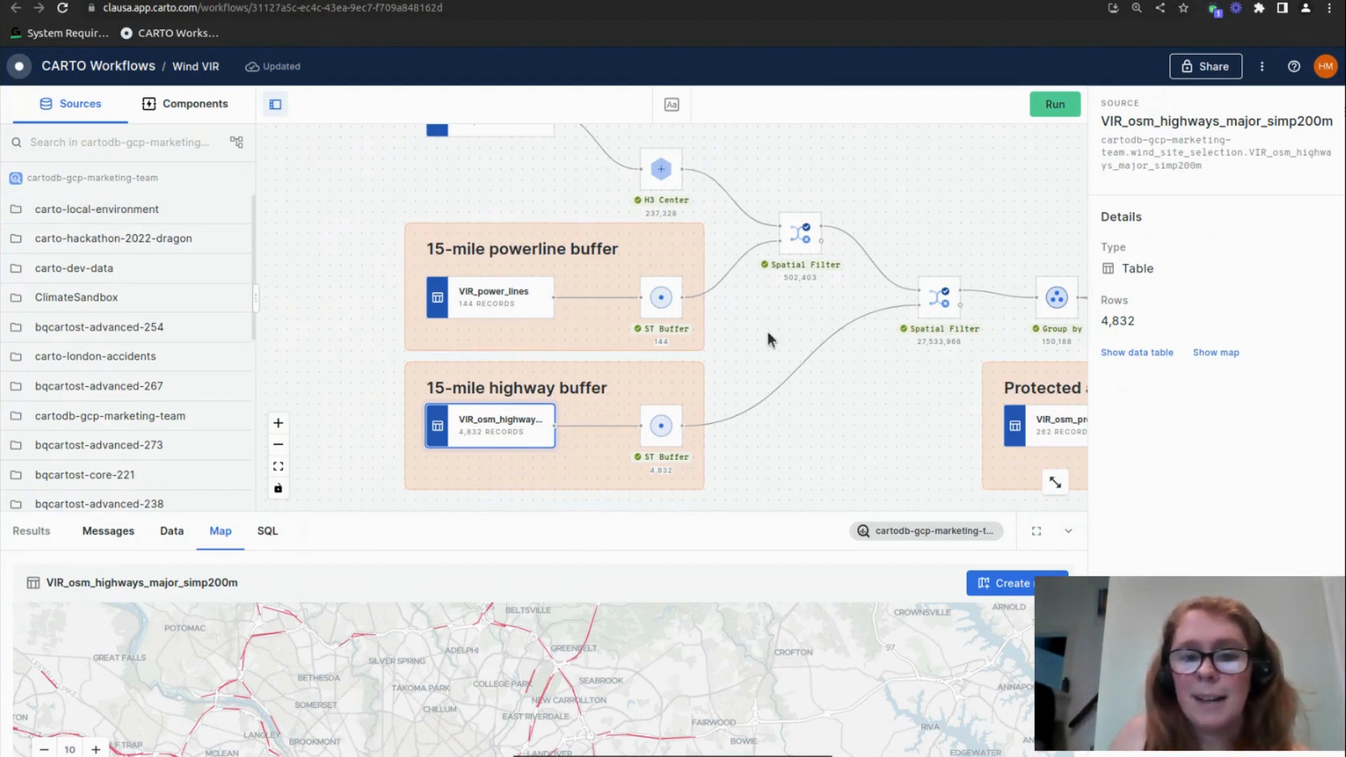
# Inspect the ST Buffer component in the 15-mile powerline buffer group, checking its distance parameters and its buffers on the map
pyautogui.moveTo(767, 329); pyautogui.dragTo(692, 334)
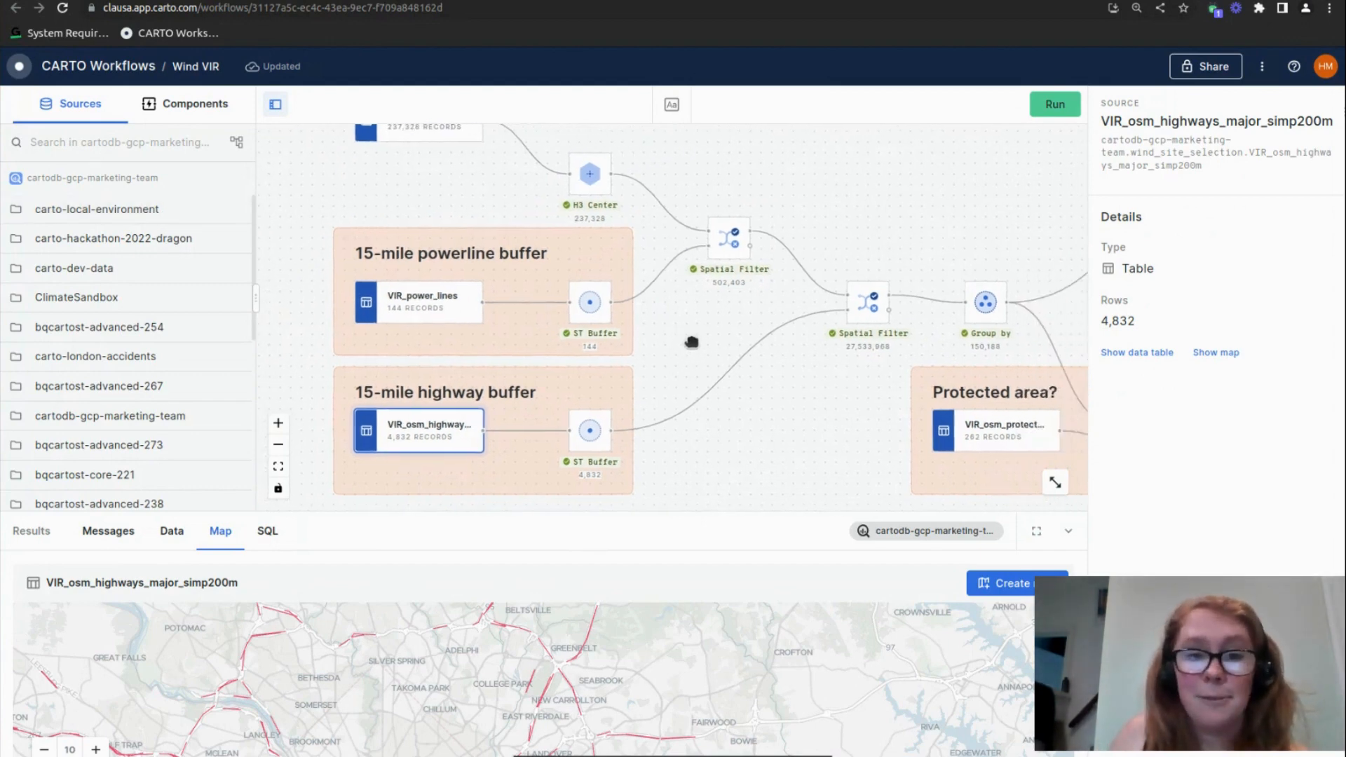
pyautogui.click(585, 304)
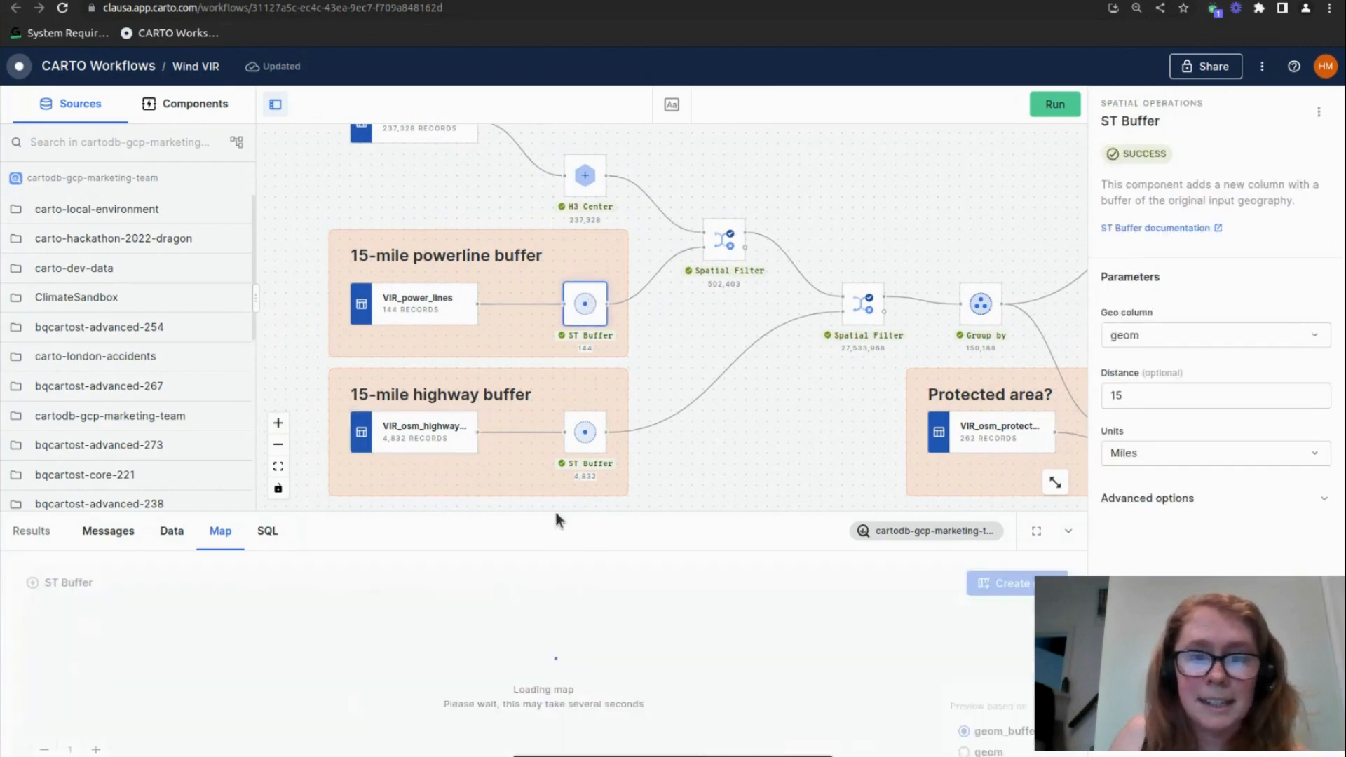
pyautogui.scroll(-1, 472, 706)
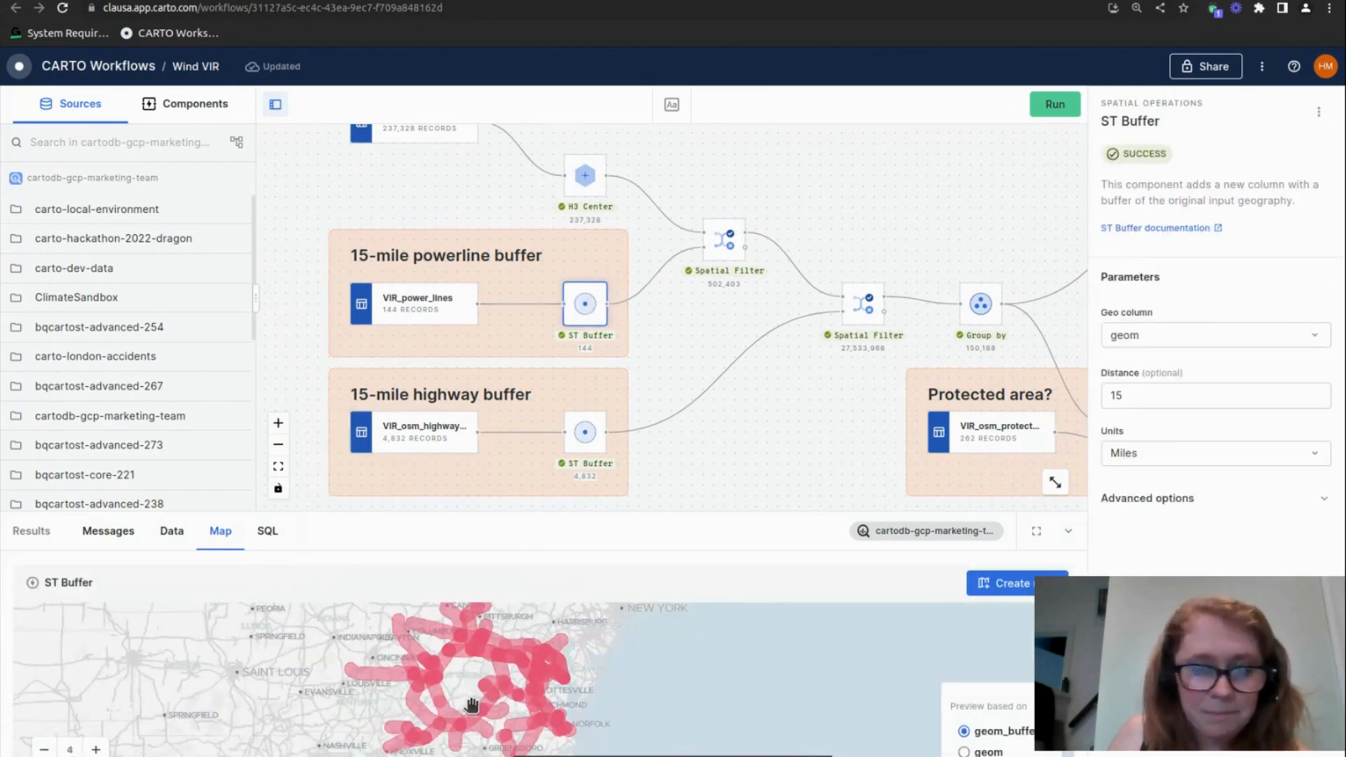
pyautogui.moveTo(471, 707); pyautogui.dragTo(490, 699)
pyautogui.scroll(2, 411, 680)
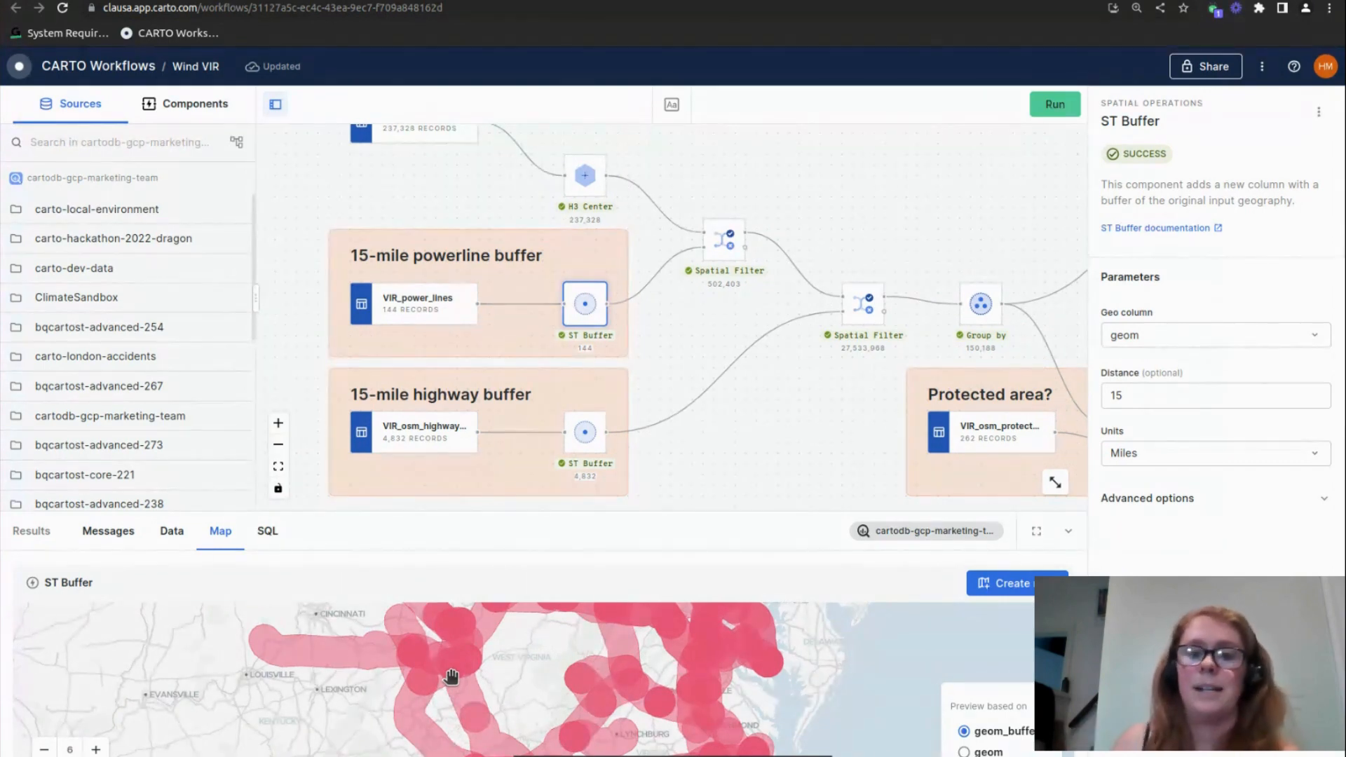
pyautogui.scroll(1, 846, 216)
# Inspect the Spatial Filter that matches H3 centres against the powerline buffer, reviewing its parameters and matched cells on the map
pyautogui.moveTo(846, 216); pyautogui.dragTo(790, 259)
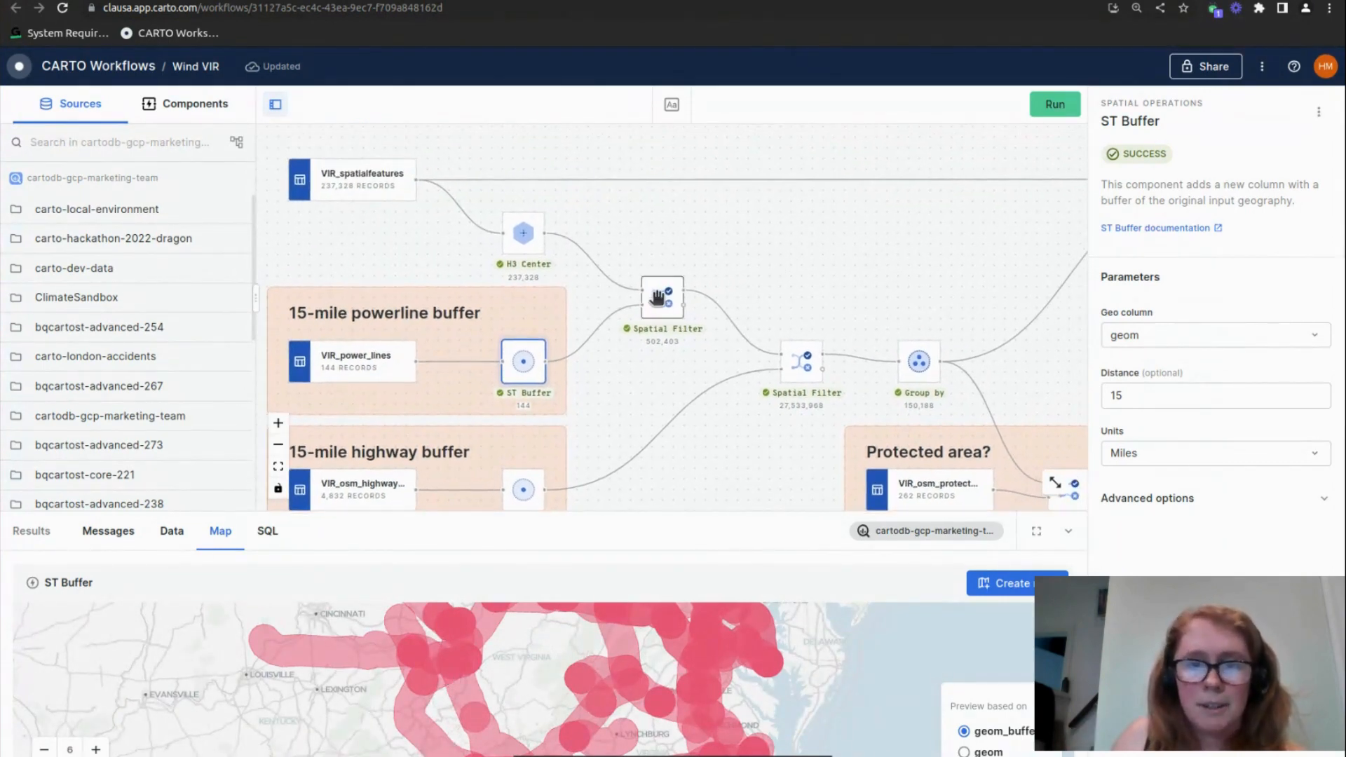
pyautogui.click(659, 298)
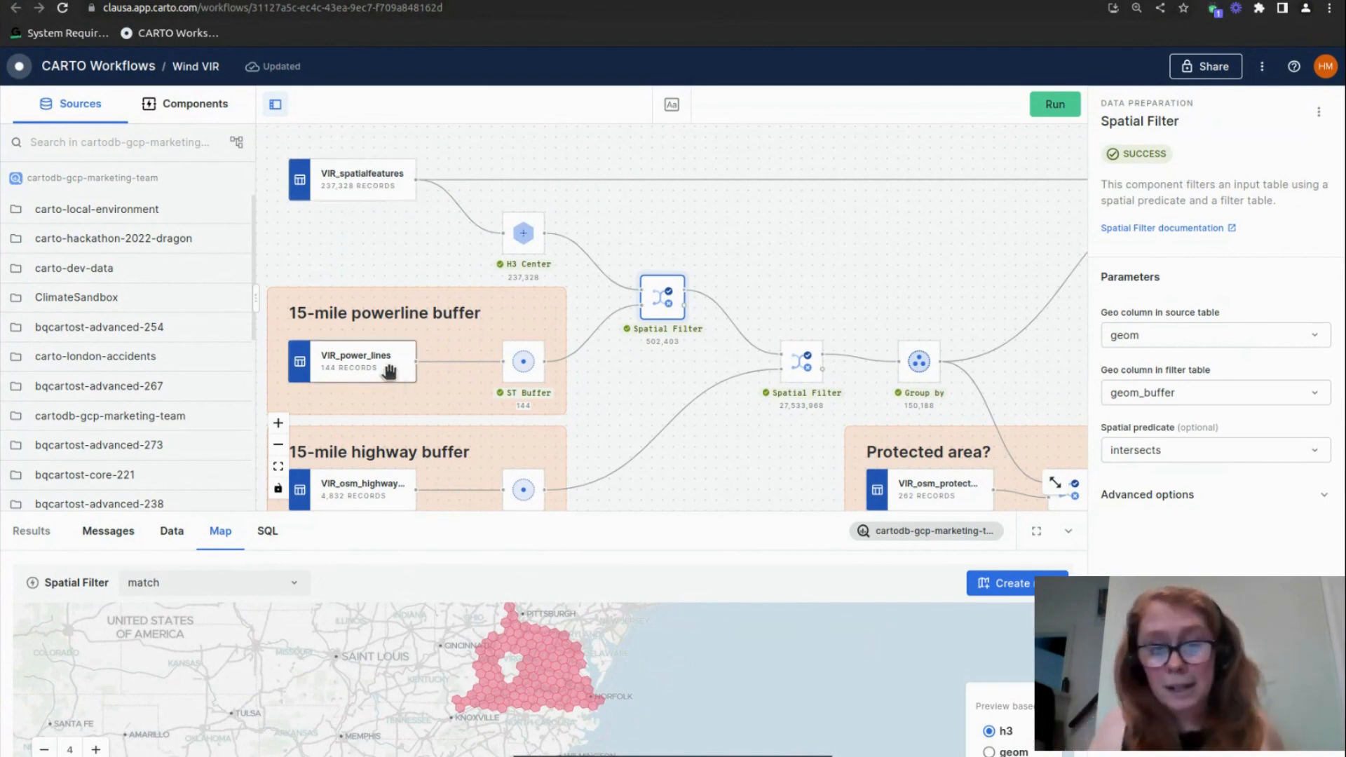
pyautogui.scroll(4, 509, 689)
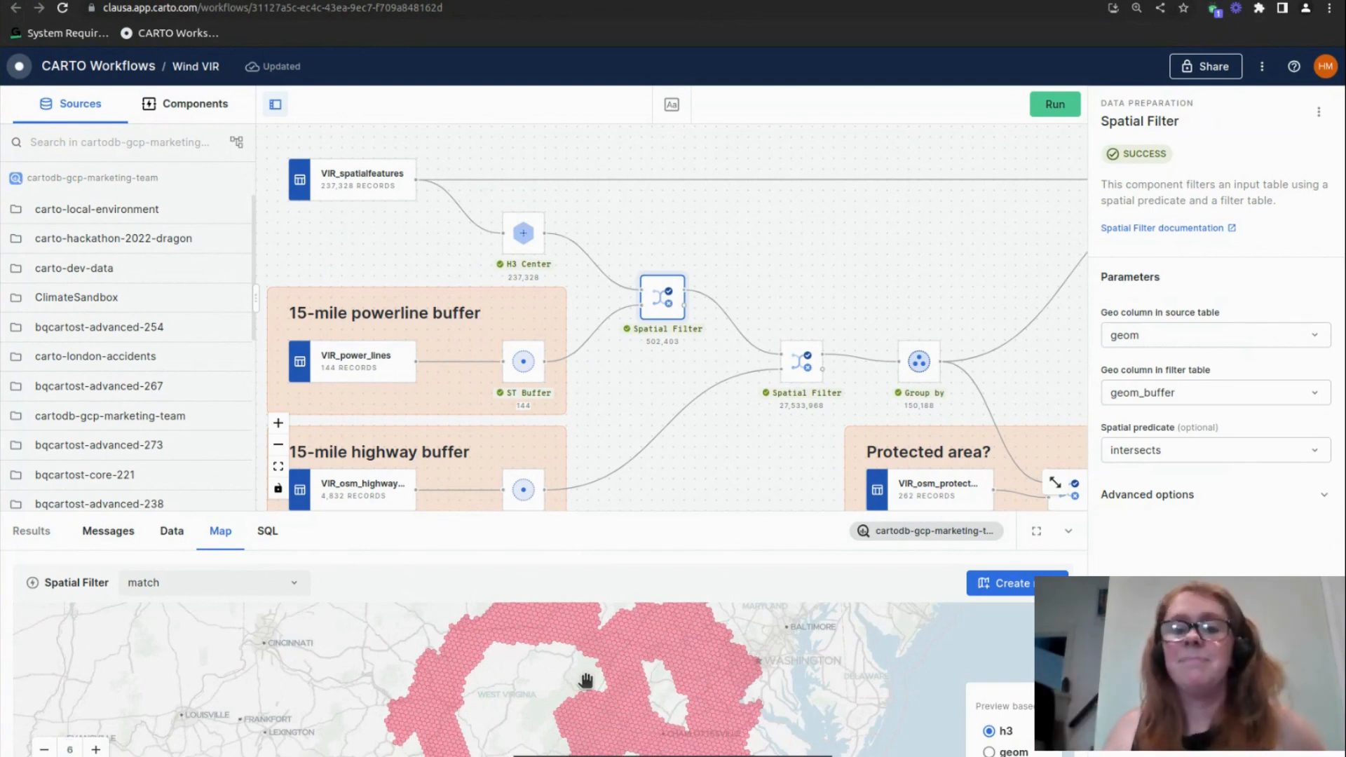
pyautogui.scroll(-2, 791, 405)
# Review the second Spatial Filter's parameters and matched cells on the map, and compare its record count with that of Group by
pyautogui.click(791, 300)
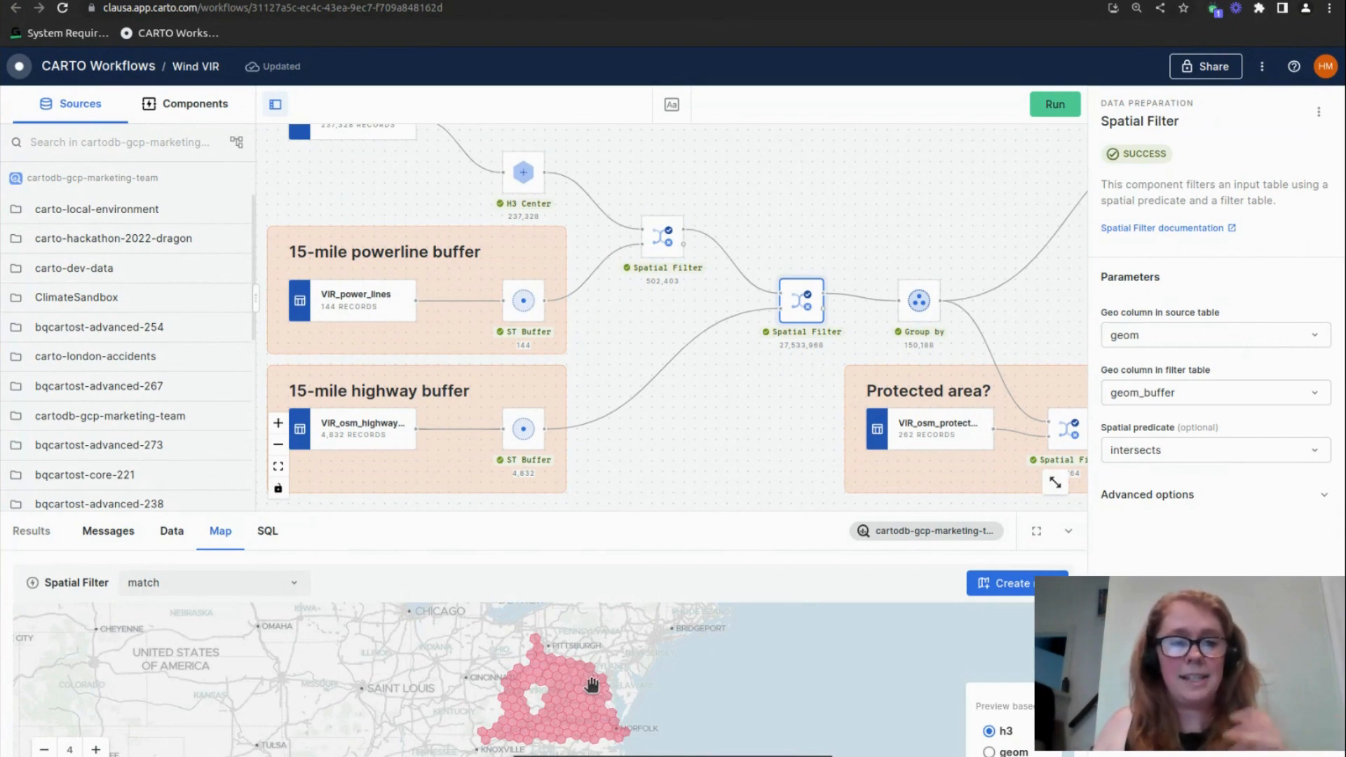
pyautogui.scroll(2, 561, 691)
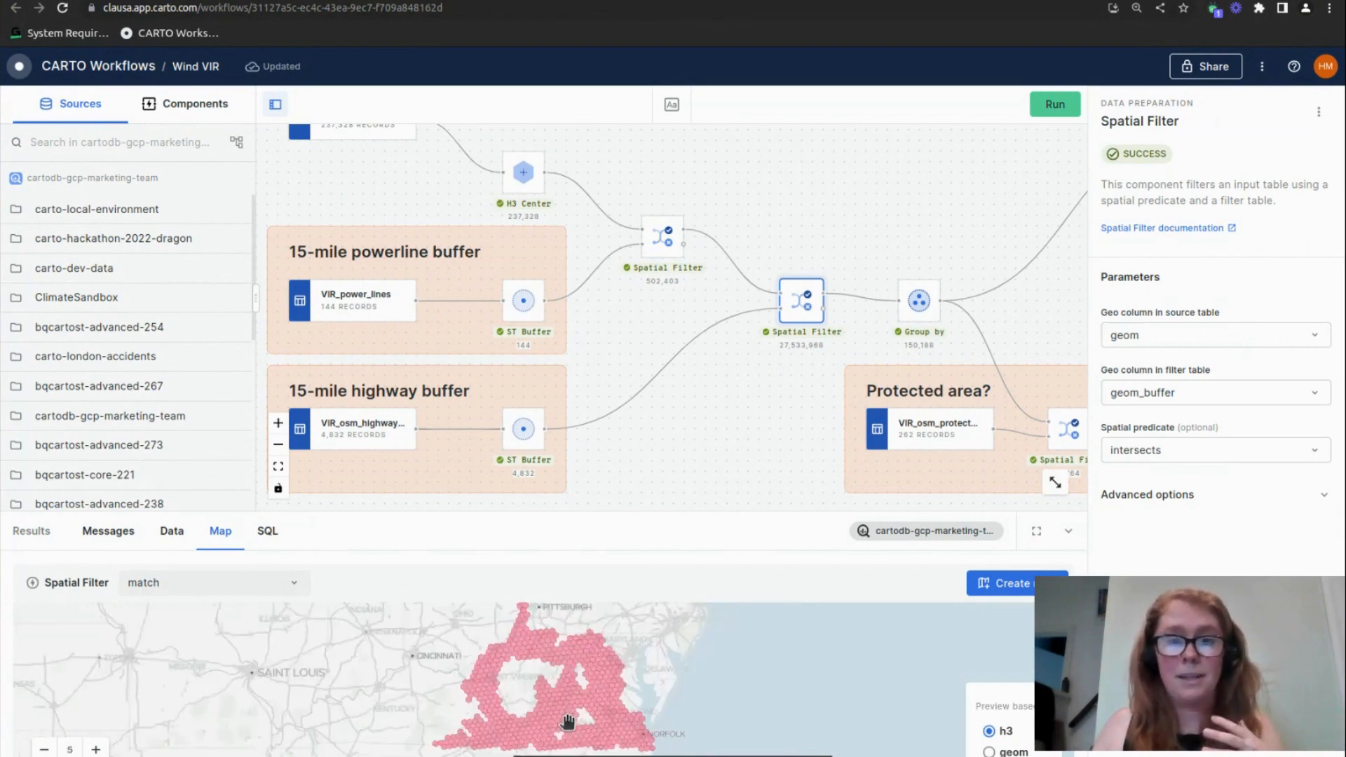
pyautogui.scroll(2, 566, 719)
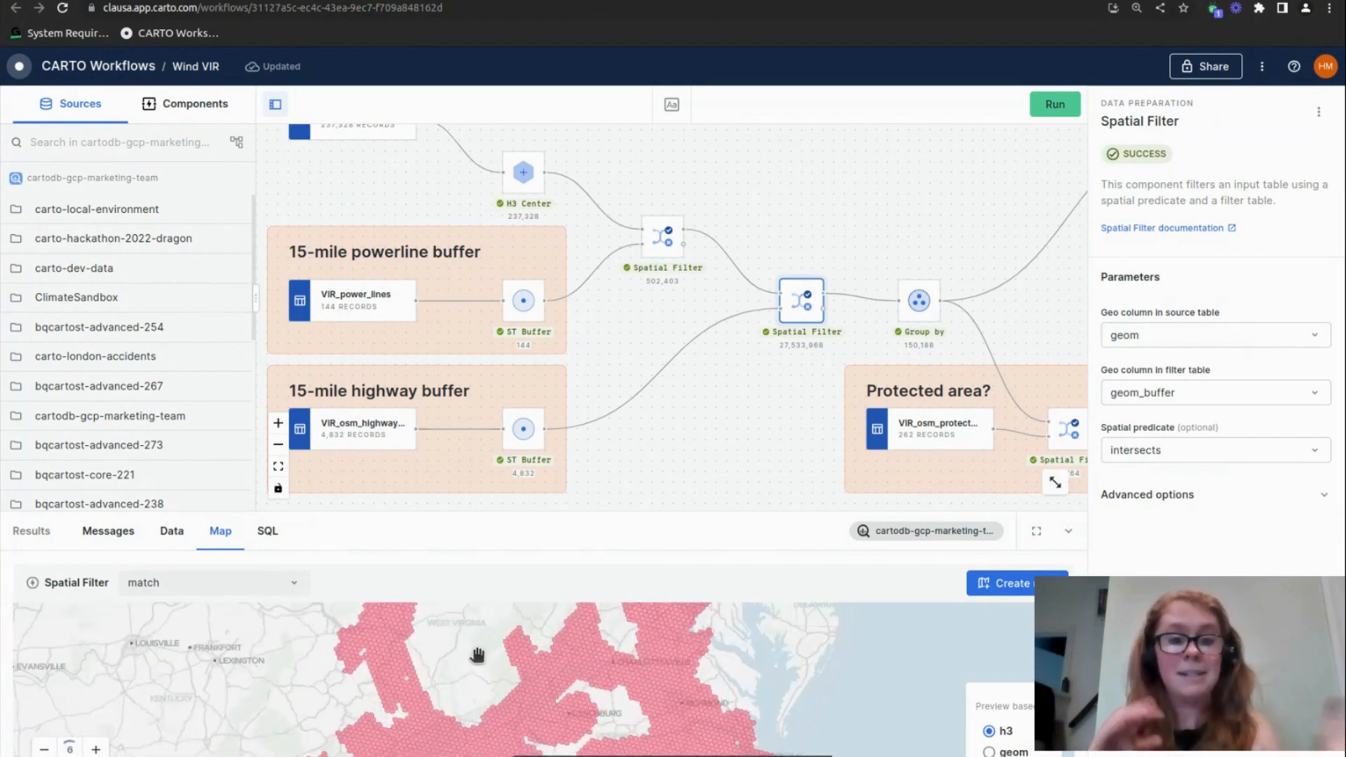
pyautogui.moveTo(671, 428); pyautogui.dragTo(544, 444)
pyautogui.scroll(2, 780, 317)
pyautogui.scroll(3, 705, 366)
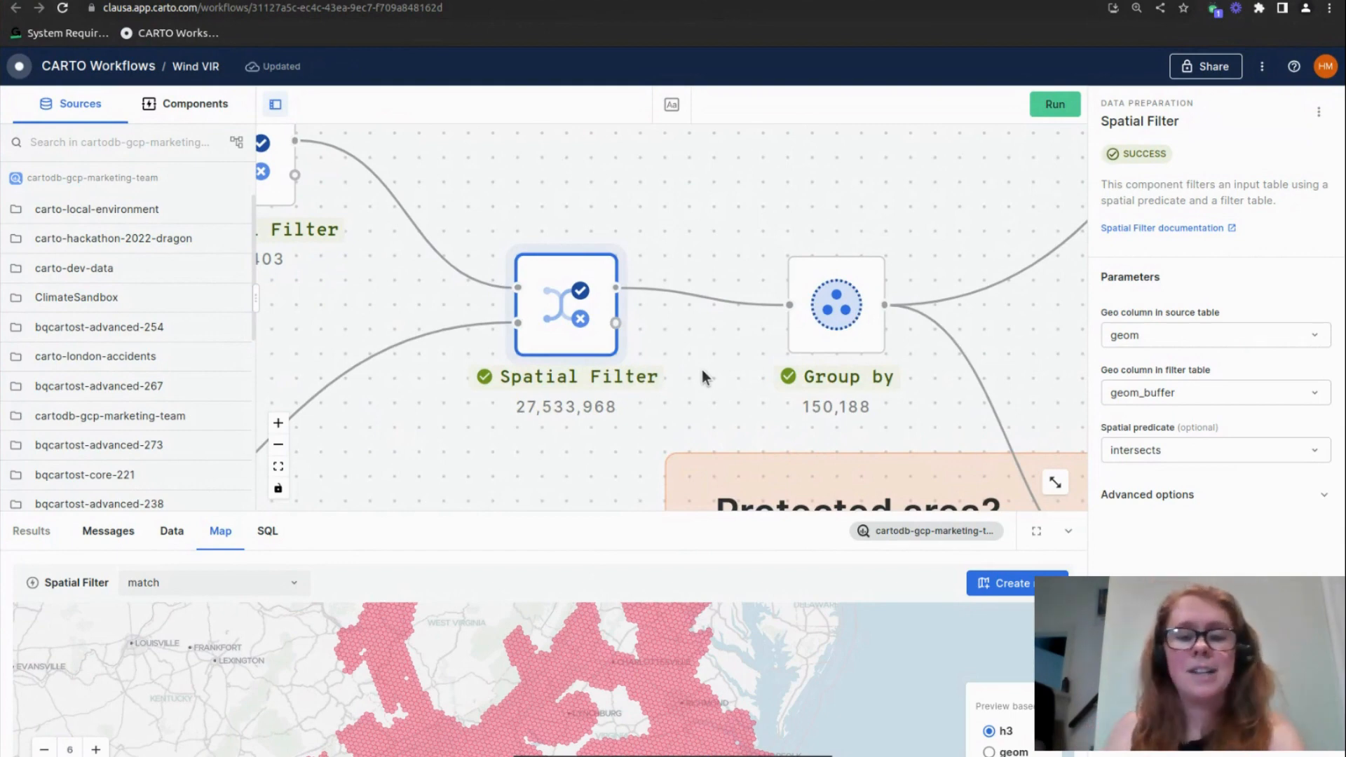
pyautogui.scroll(-3, 709, 380)
pyautogui.moveTo(548, 418); pyautogui.dragTo(759, 416)
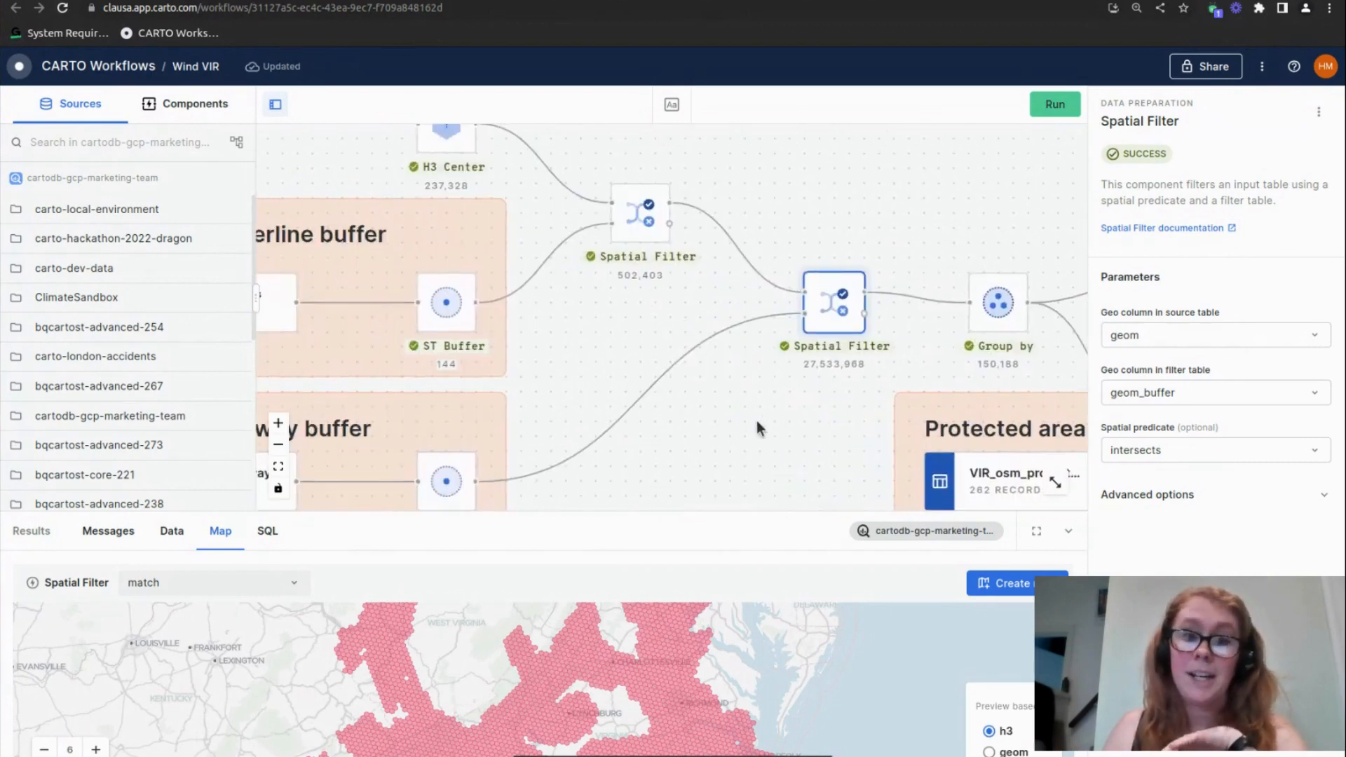
# Inspect the ST Buffer component in the 15-mile highway buffer group and examine its overlapping buffers on the map
pyautogui.scroll(-2, 751, 422)
pyautogui.scroll(-1, 561, 446)
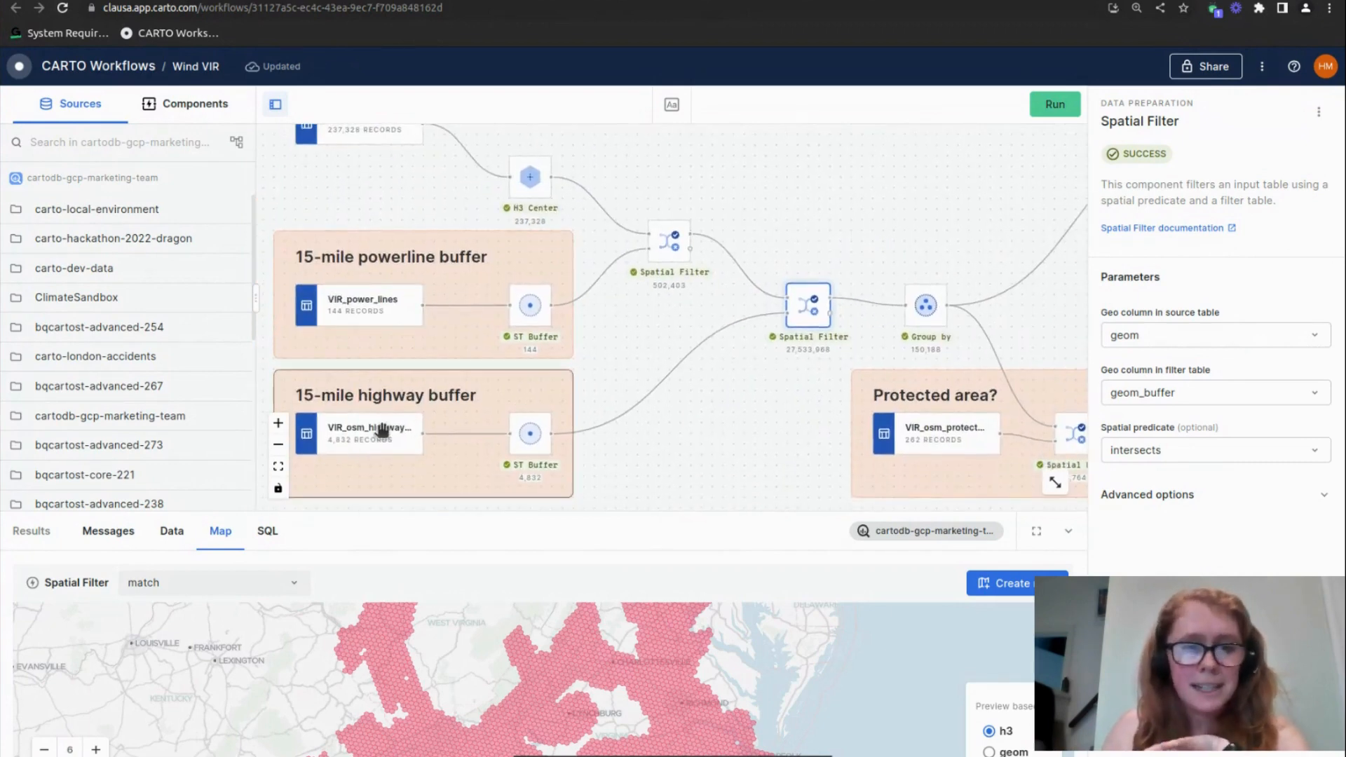
pyautogui.click(529, 439)
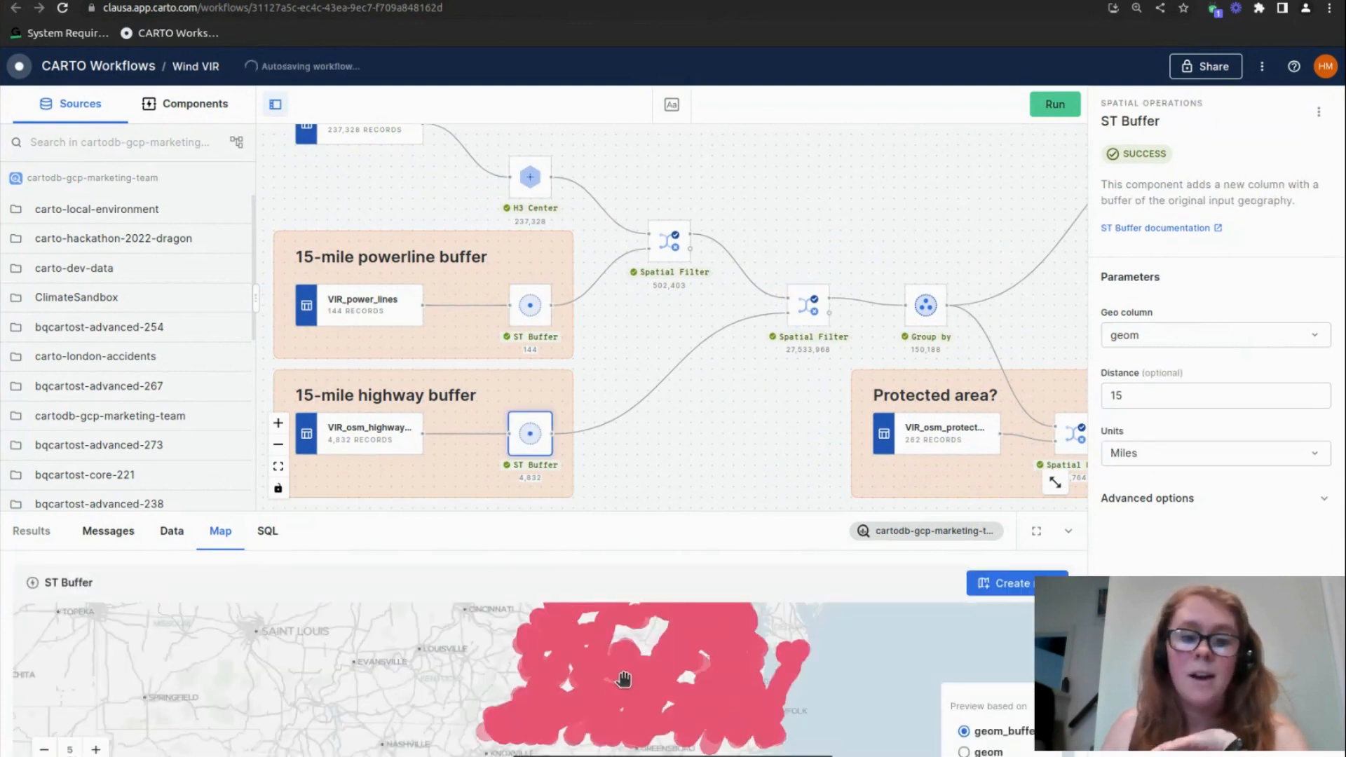
pyautogui.scroll(2, 623, 678)
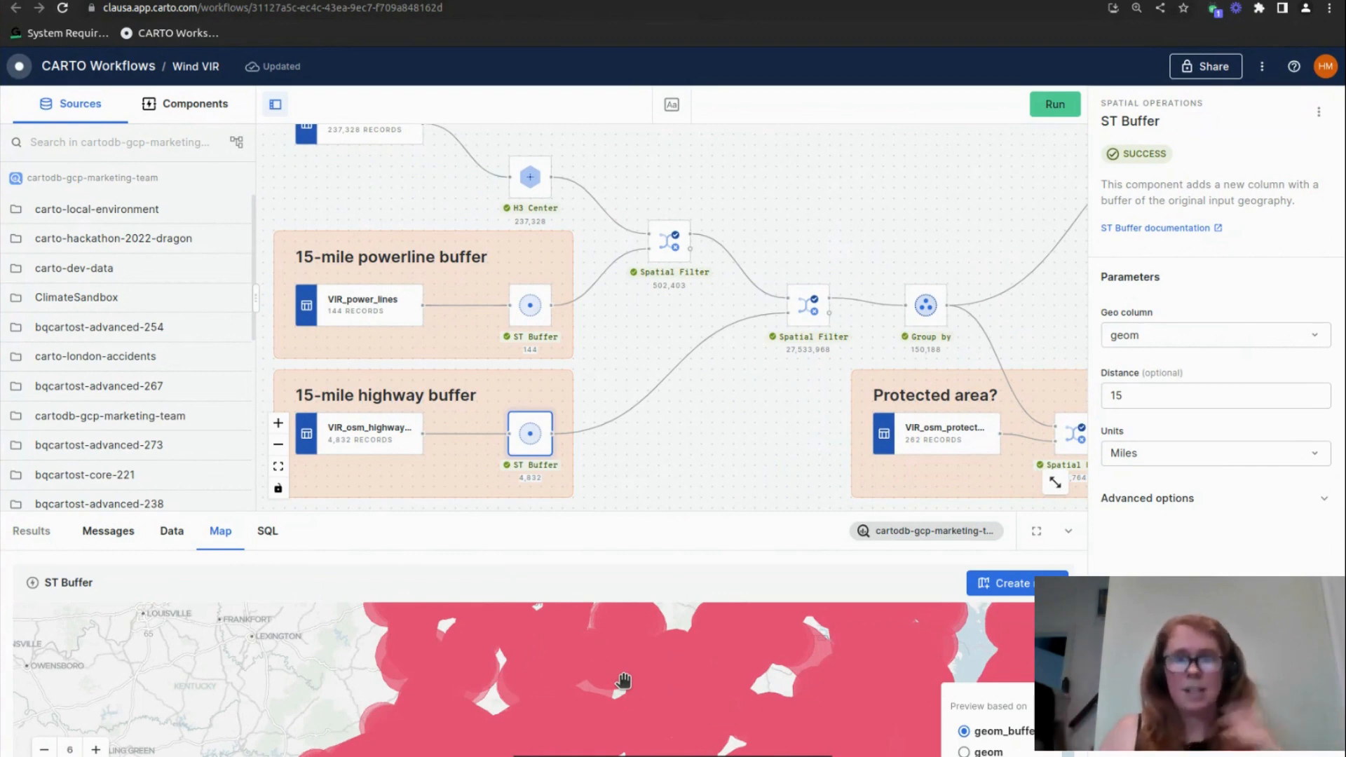
# Review the Group by component's h3 and geom aggregation, its record count and its resulting H3 cells on the map
pyautogui.click(922, 317)
pyautogui.moveTo(974, 273); pyautogui.dragTo(803, 257)
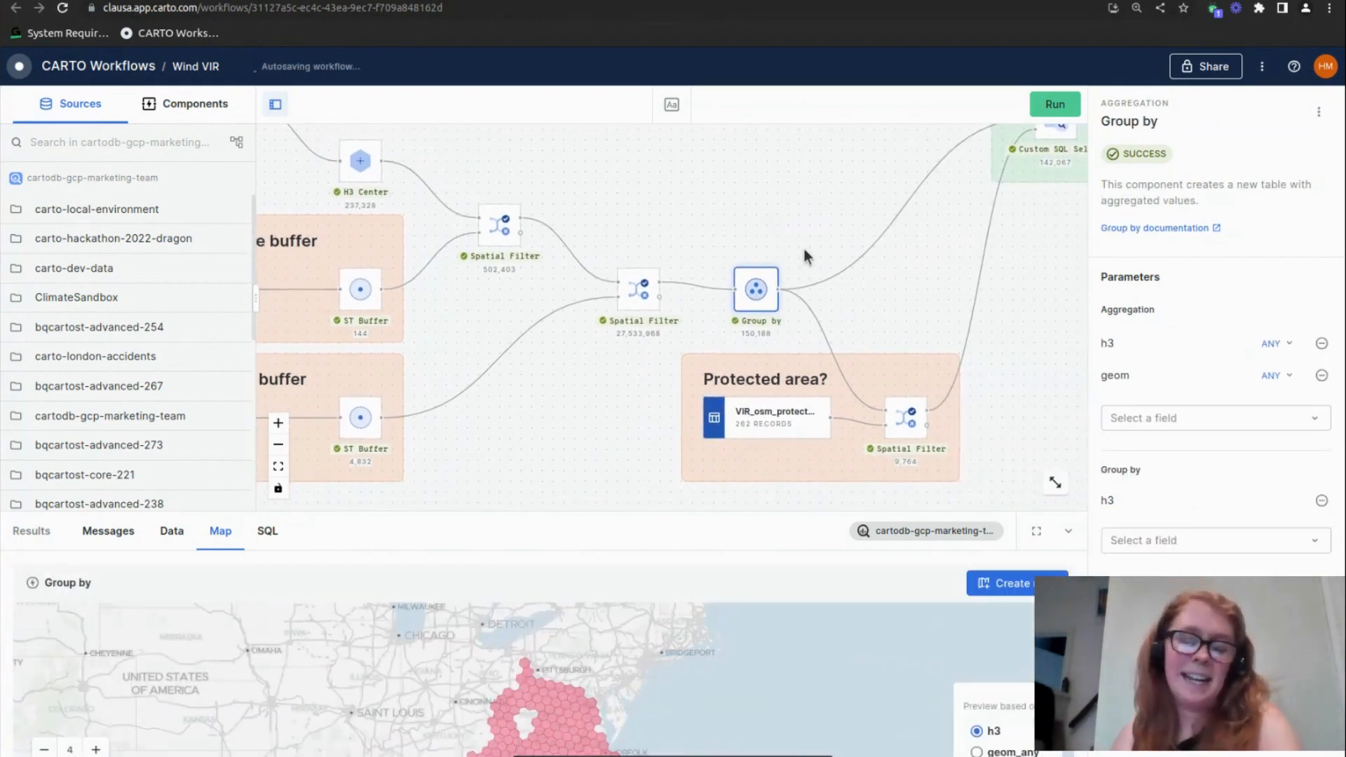
pyautogui.scroll(4, 626, 673)
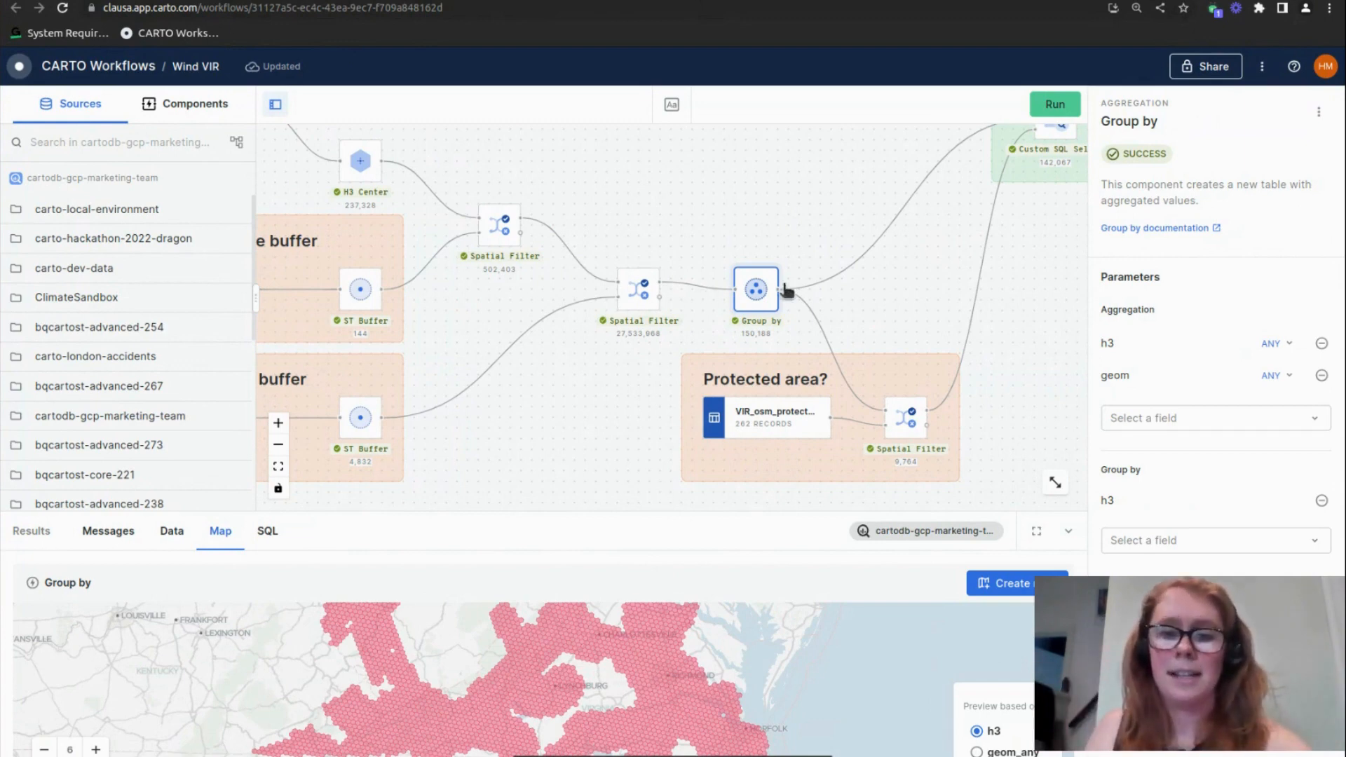
pyautogui.scroll(3, 750, 307)
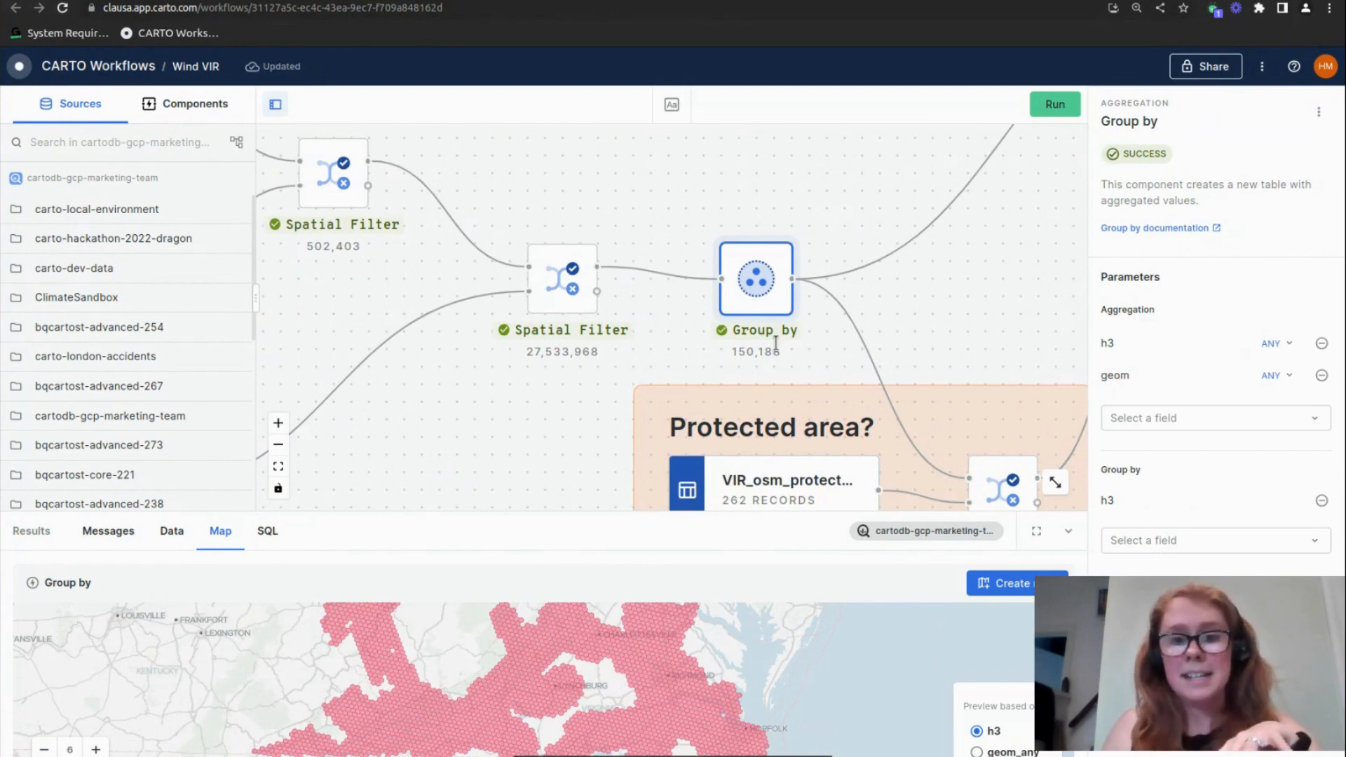
pyautogui.scroll(-2, 743, 308)
pyautogui.scroll(-2, 598, 654)
pyautogui.moveTo(599, 654); pyautogui.dragTo(632, 713)
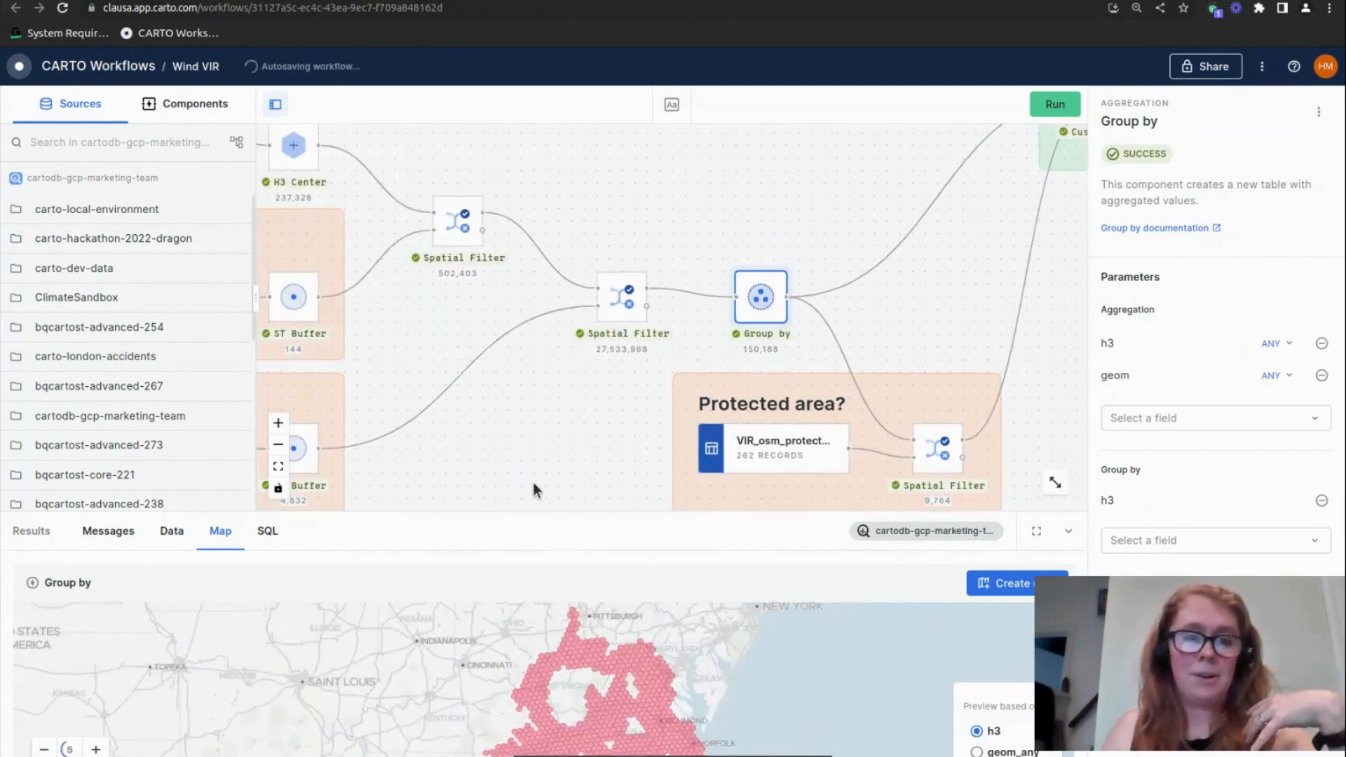
pyautogui.moveTo(531, 477); pyautogui.dragTo(642, 493)
pyautogui.moveTo(646, 444); pyautogui.dragTo(531, 423)
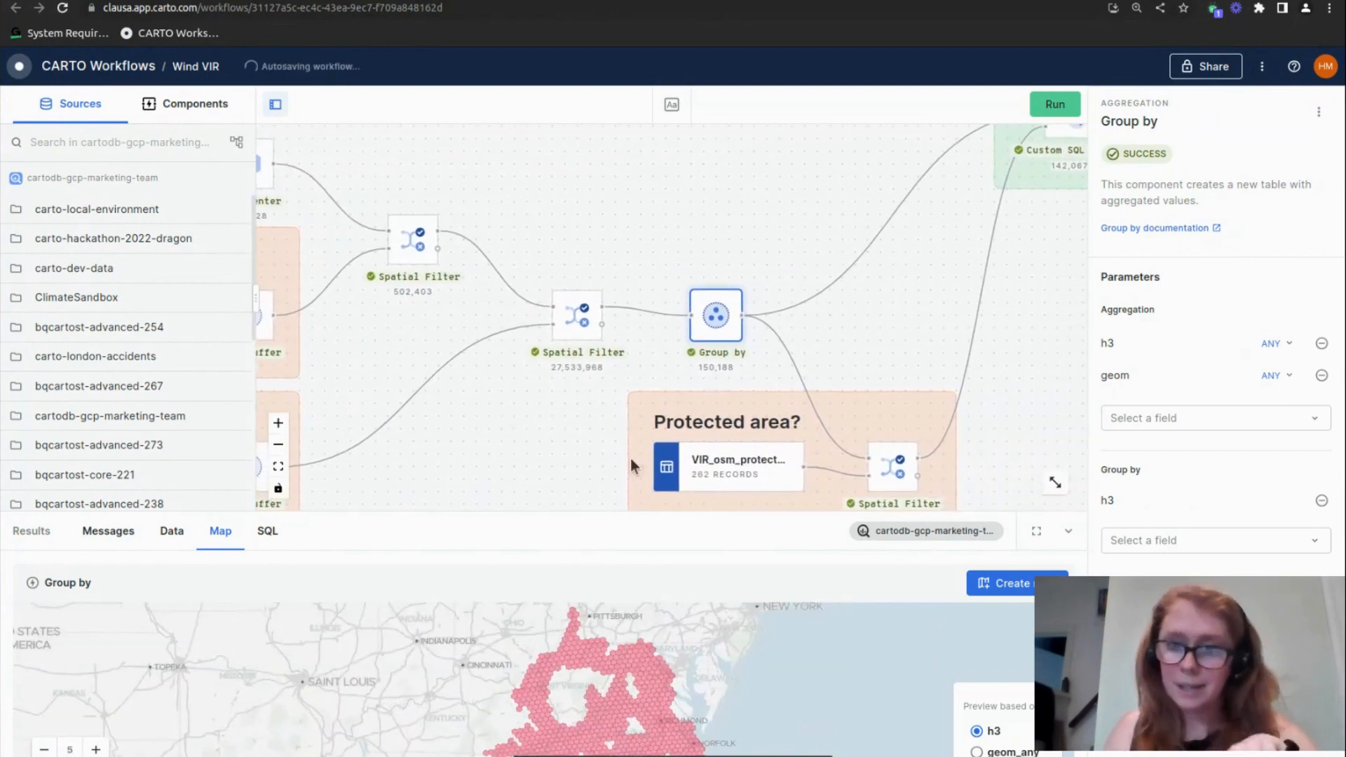
# Inspect the Spatial Filter in the Protected area? group, checking its parameters and the matched H3 cells on the map
pyautogui.moveTo(889, 306); pyautogui.dragTo(735, 320)
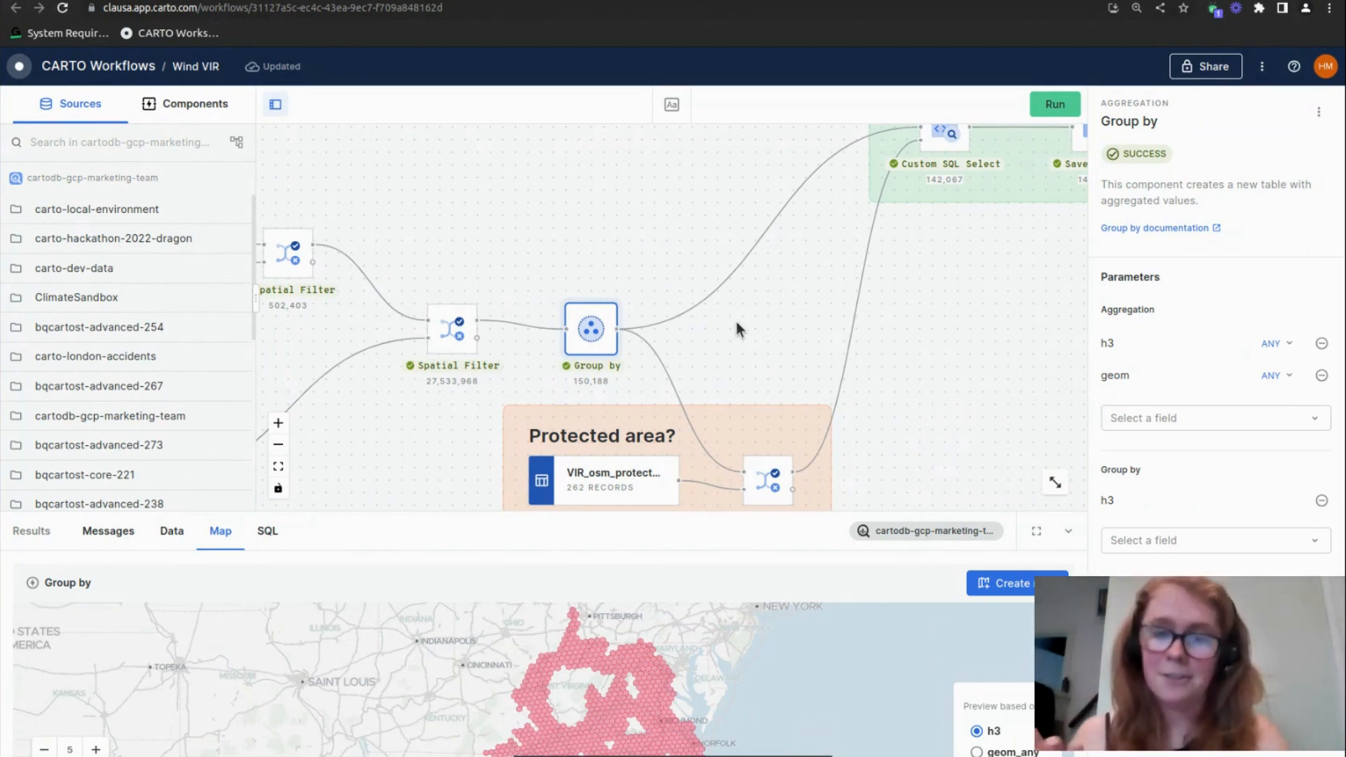
pyautogui.moveTo(734, 326); pyautogui.dragTo(617, 230)
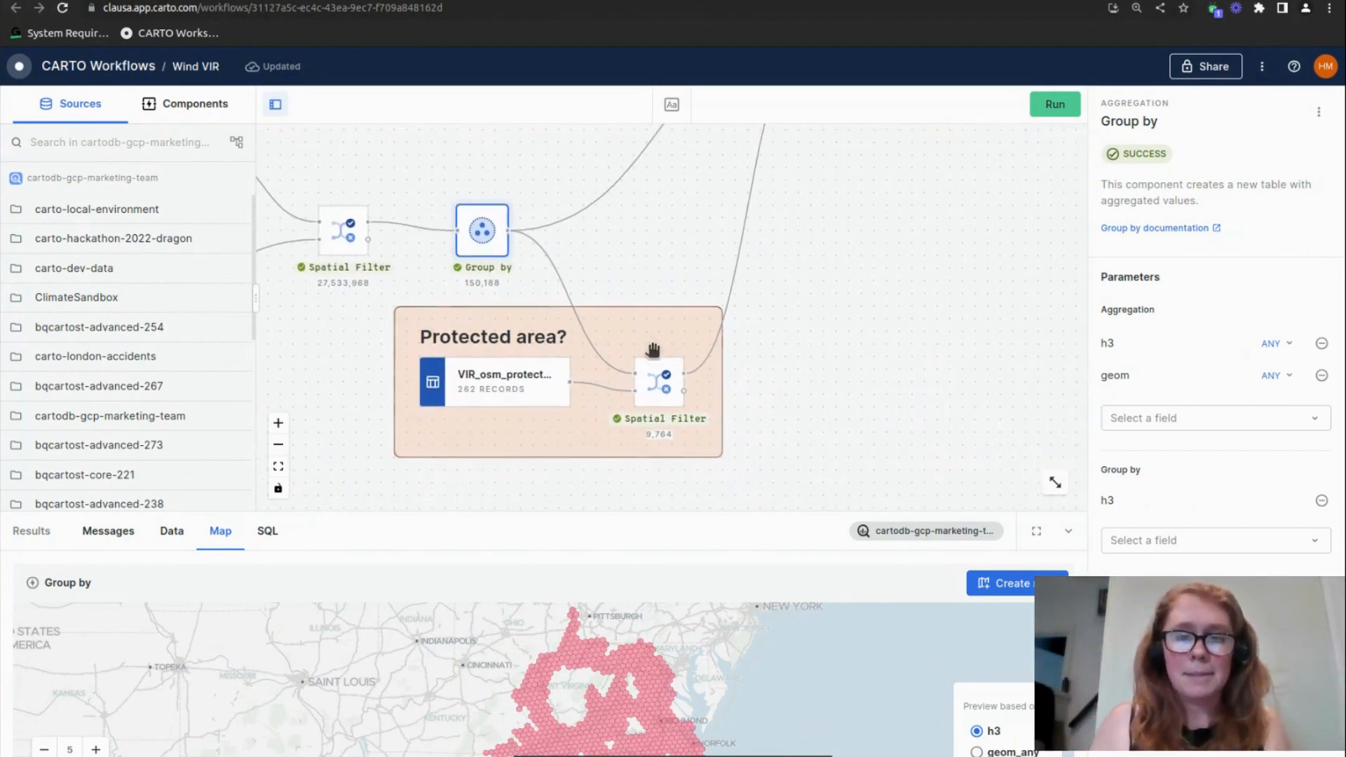
pyautogui.click(654, 384)
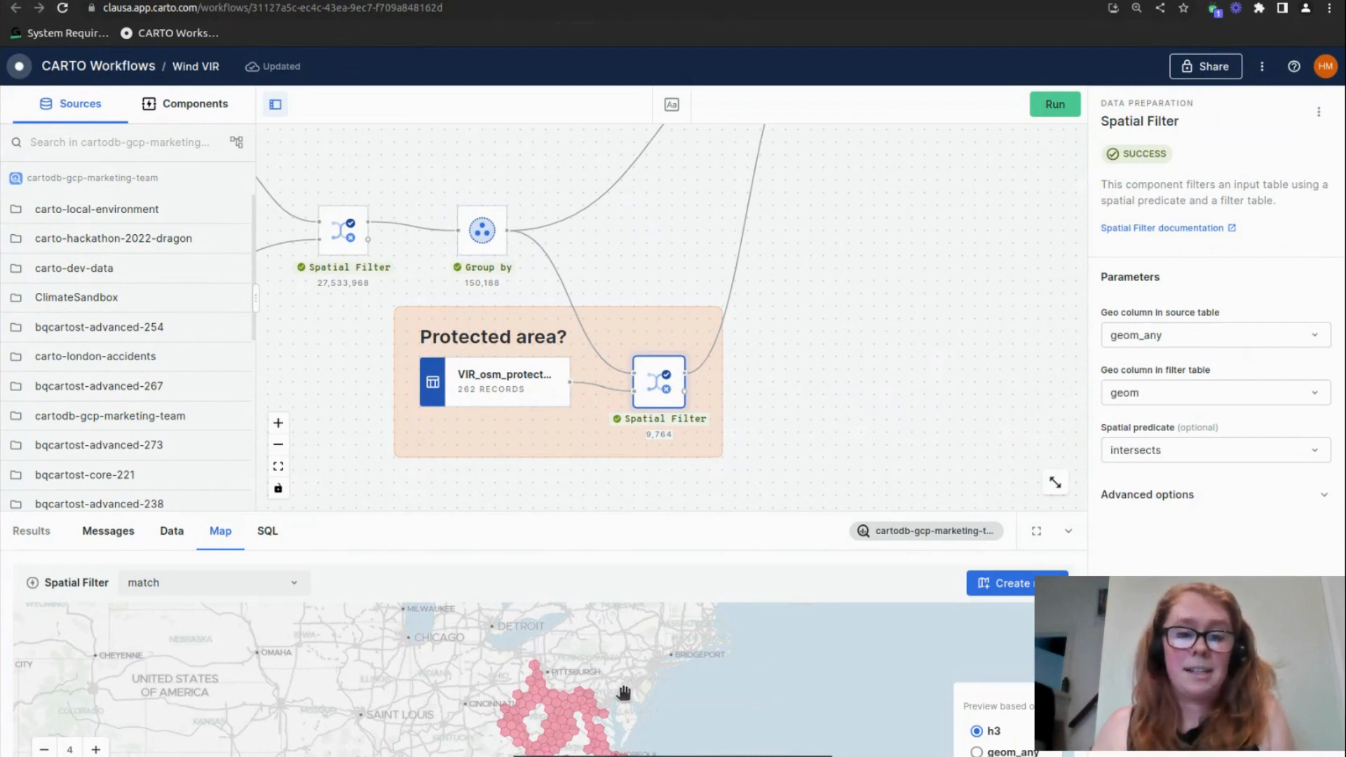
pyautogui.scroll(2, 561, 700)
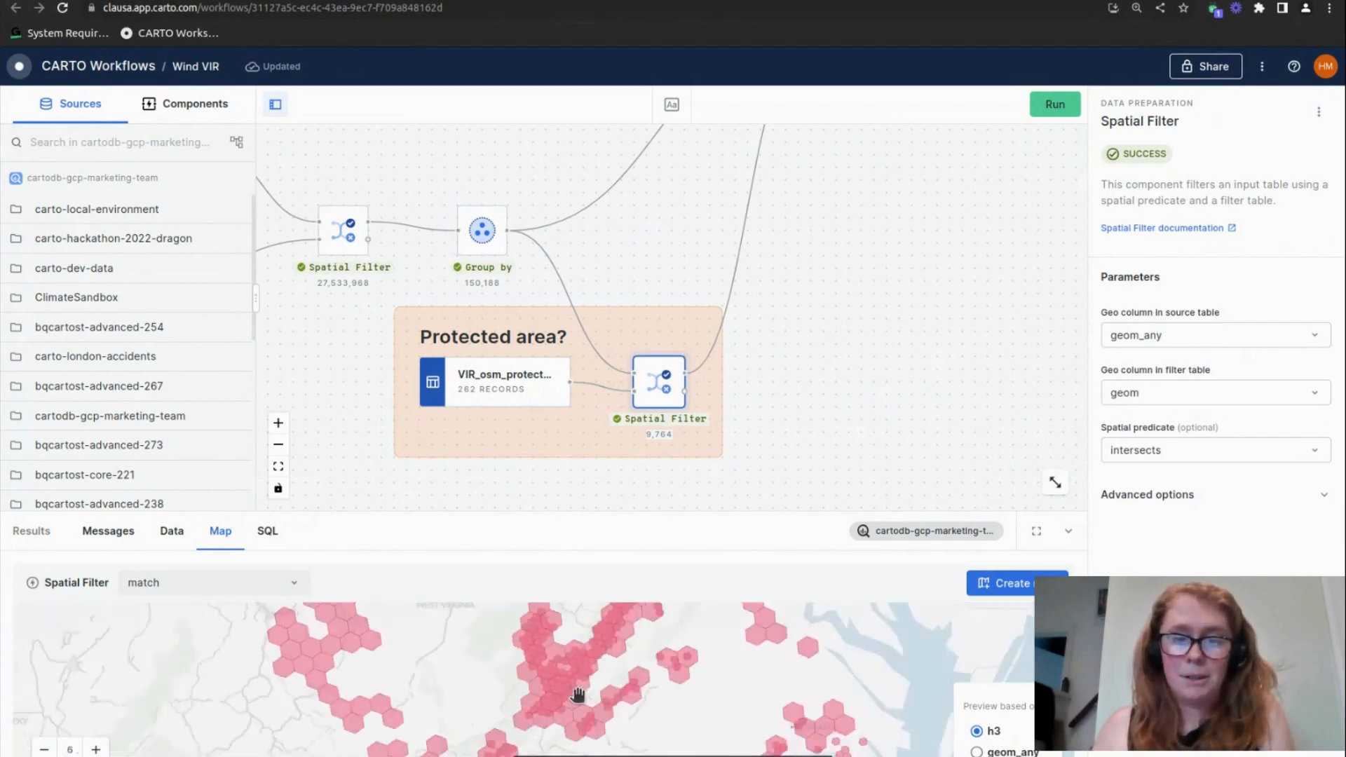
pyautogui.scroll(1, 561, 696)
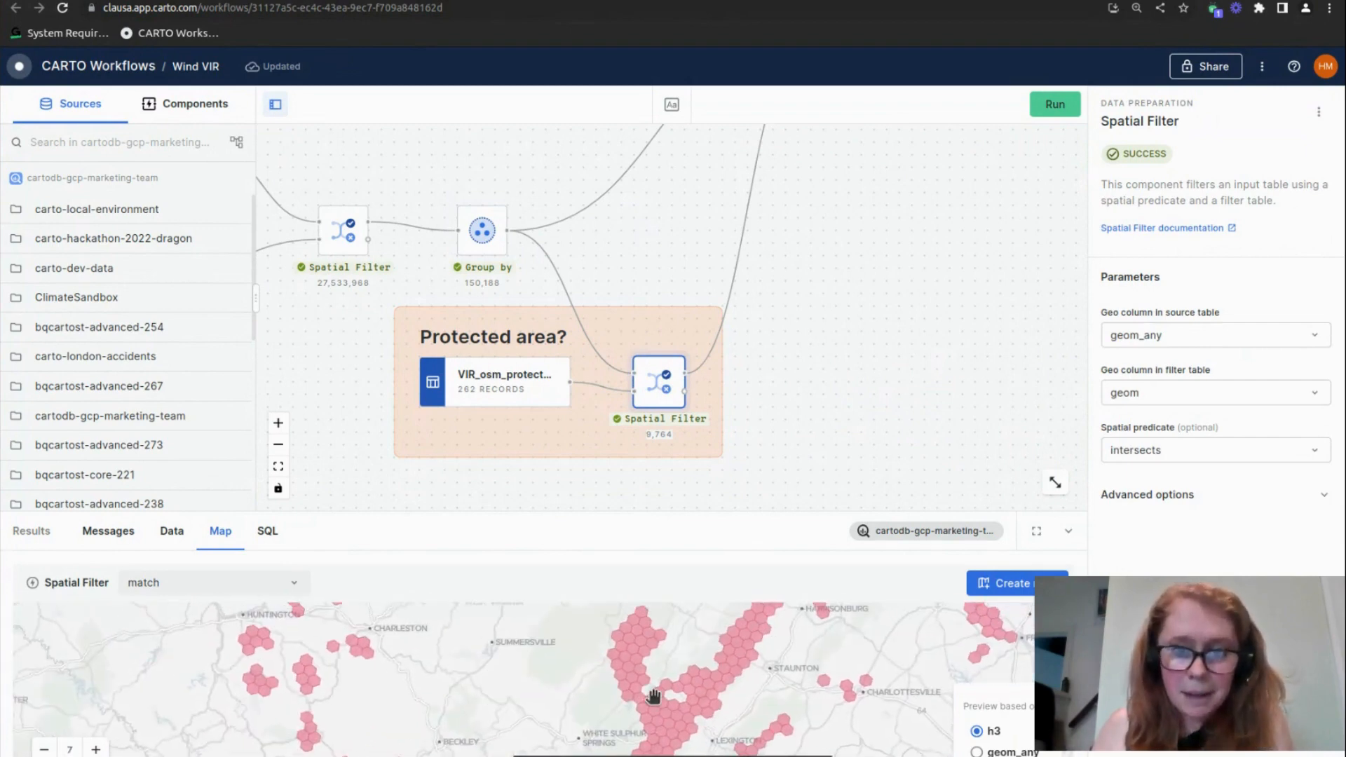
pyautogui.scroll(1, 653, 695)
pyautogui.scroll(-2, 672, 696)
pyautogui.scroll(6, 833, 412)
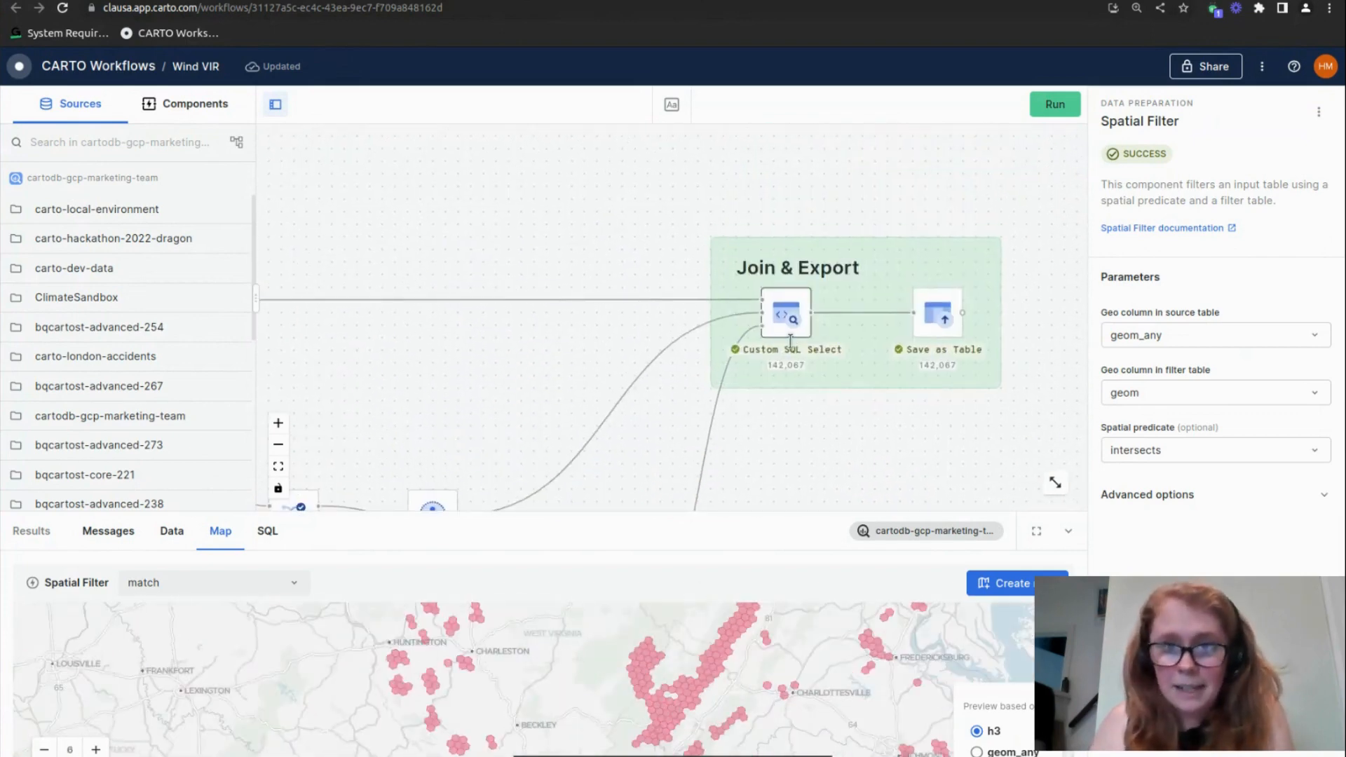
# Open the Custom SQL Select component in the Join & Export group and enlarge the page to read its SQL SELECT statement
pyautogui.click(794, 348)
pyautogui.moveTo(505, 390); pyautogui.dragTo(660, 314)
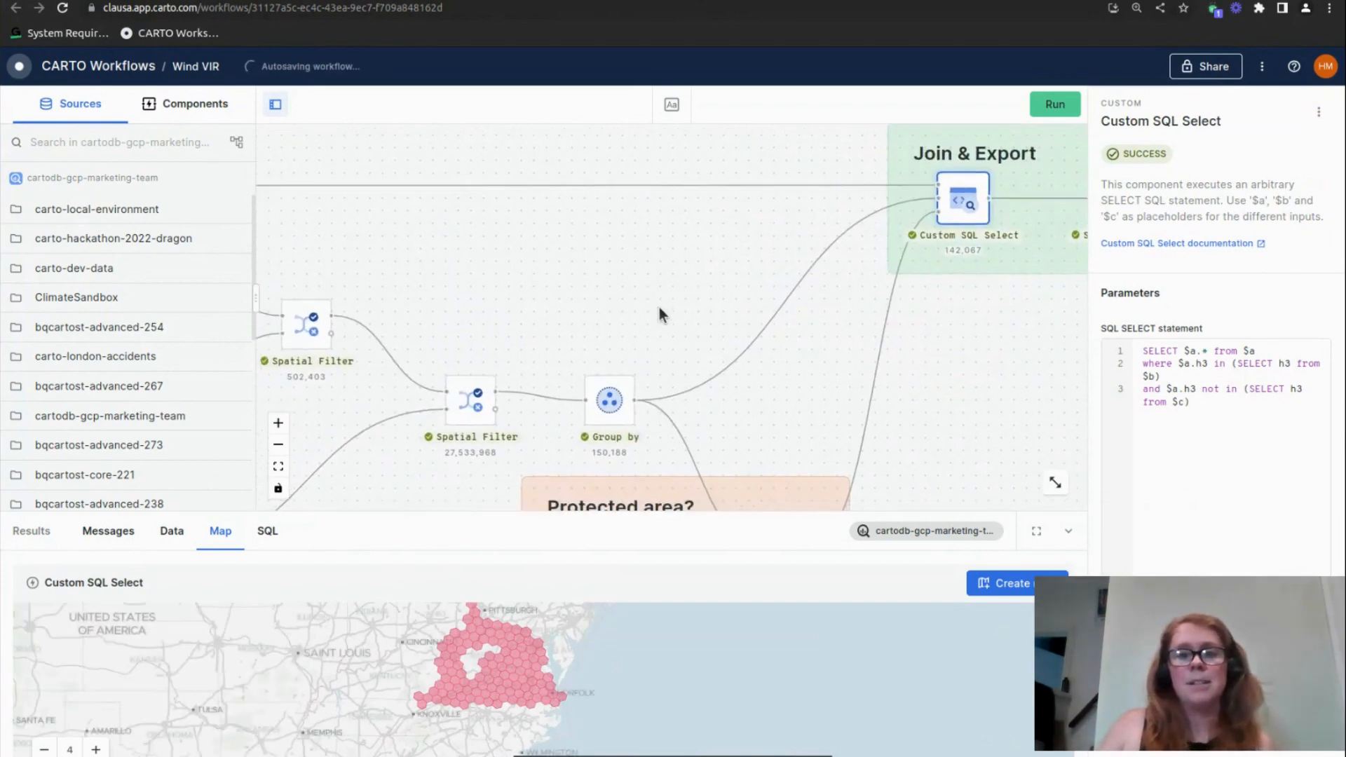
pyautogui.scroll(-2, 659, 307)
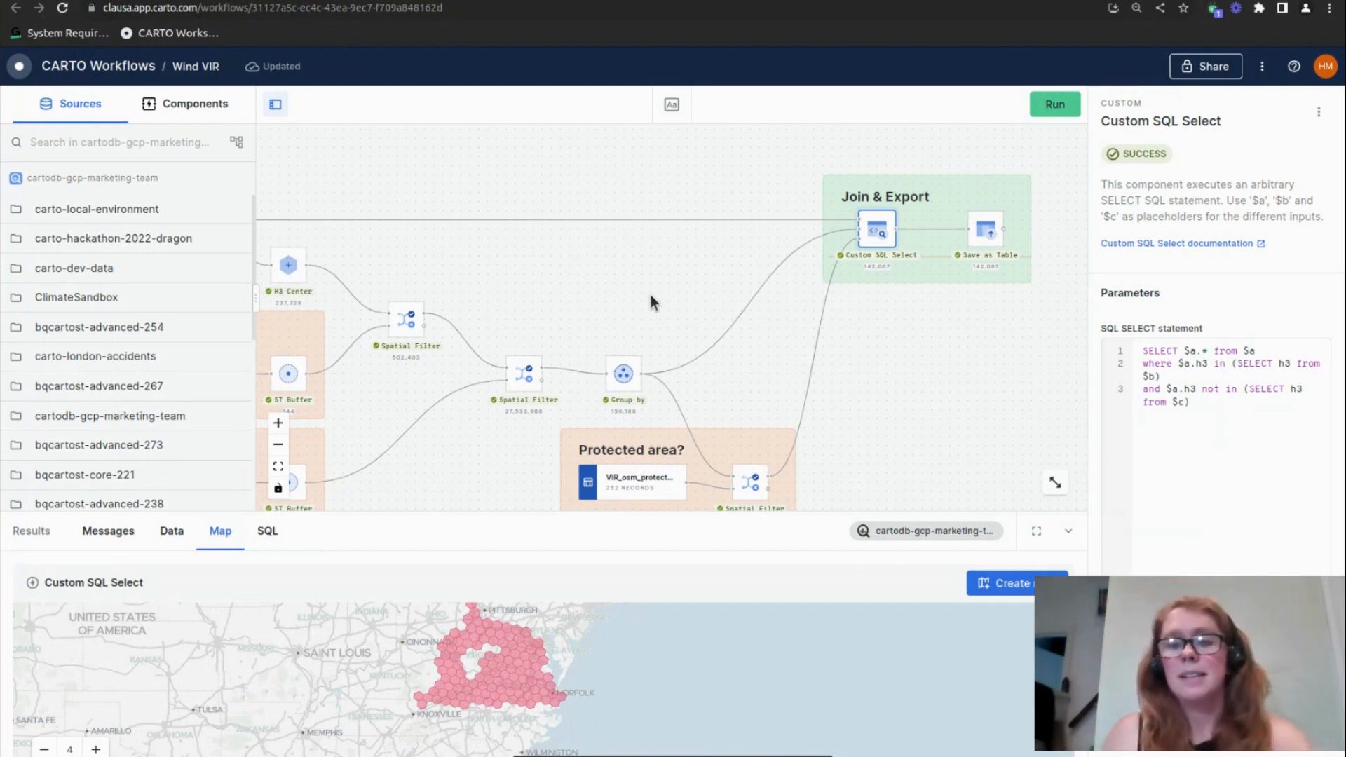
pyautogui.click(1231, 379)
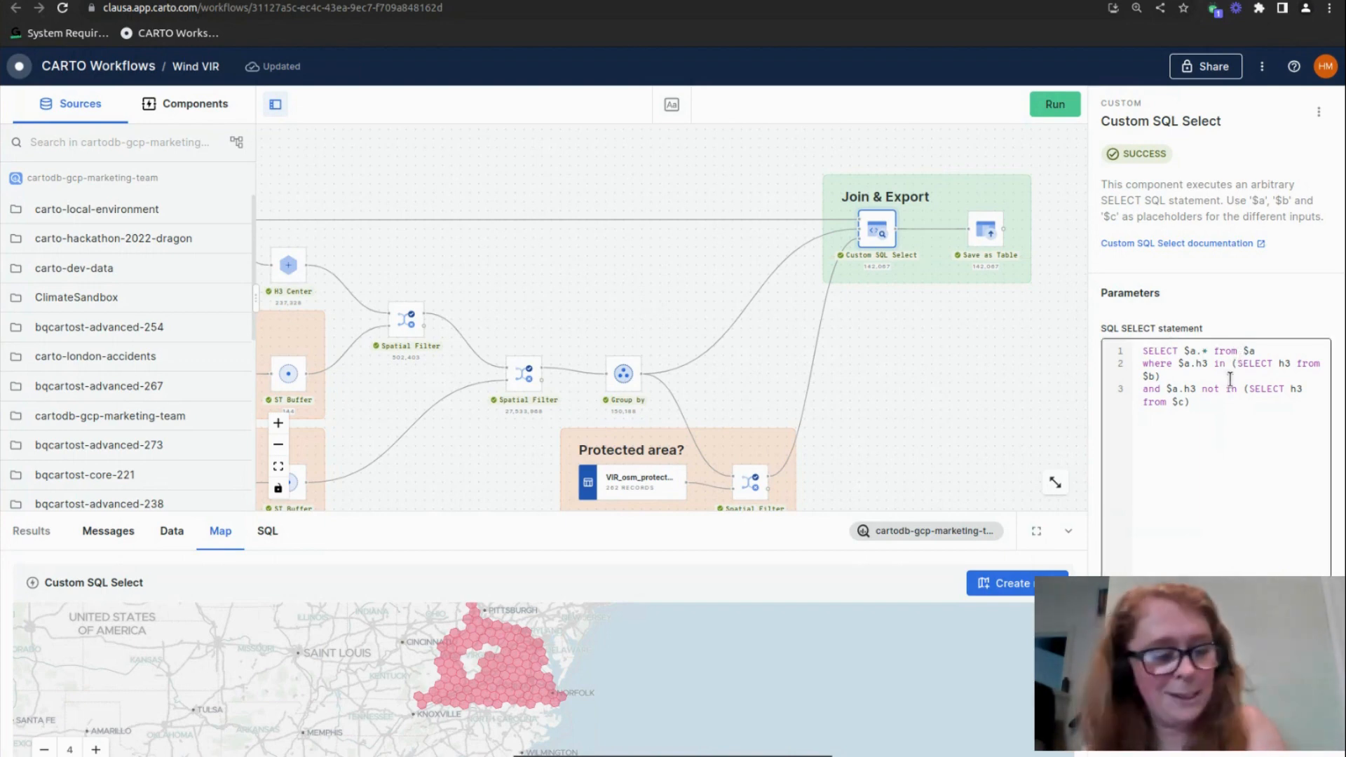
pyautogui.hotkey('ctrl', '+')
pyautogui.hotkey('ctrl', '+')
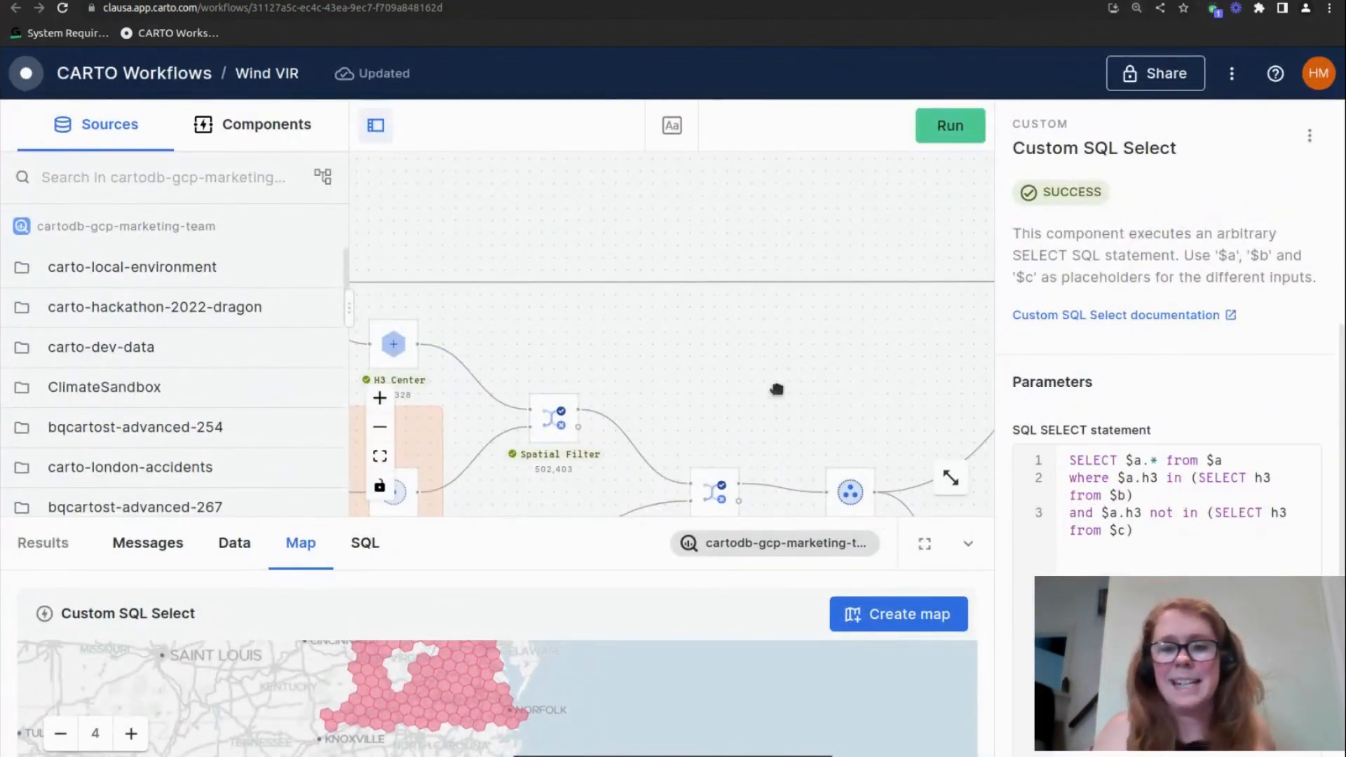
# Highlight the $b placeholder in the SQL SELECT statement and trace the inputs connected to Custom SQL Select
pyautogui.moveTo(807, 407); pyautogui.dragTo(530, 336)
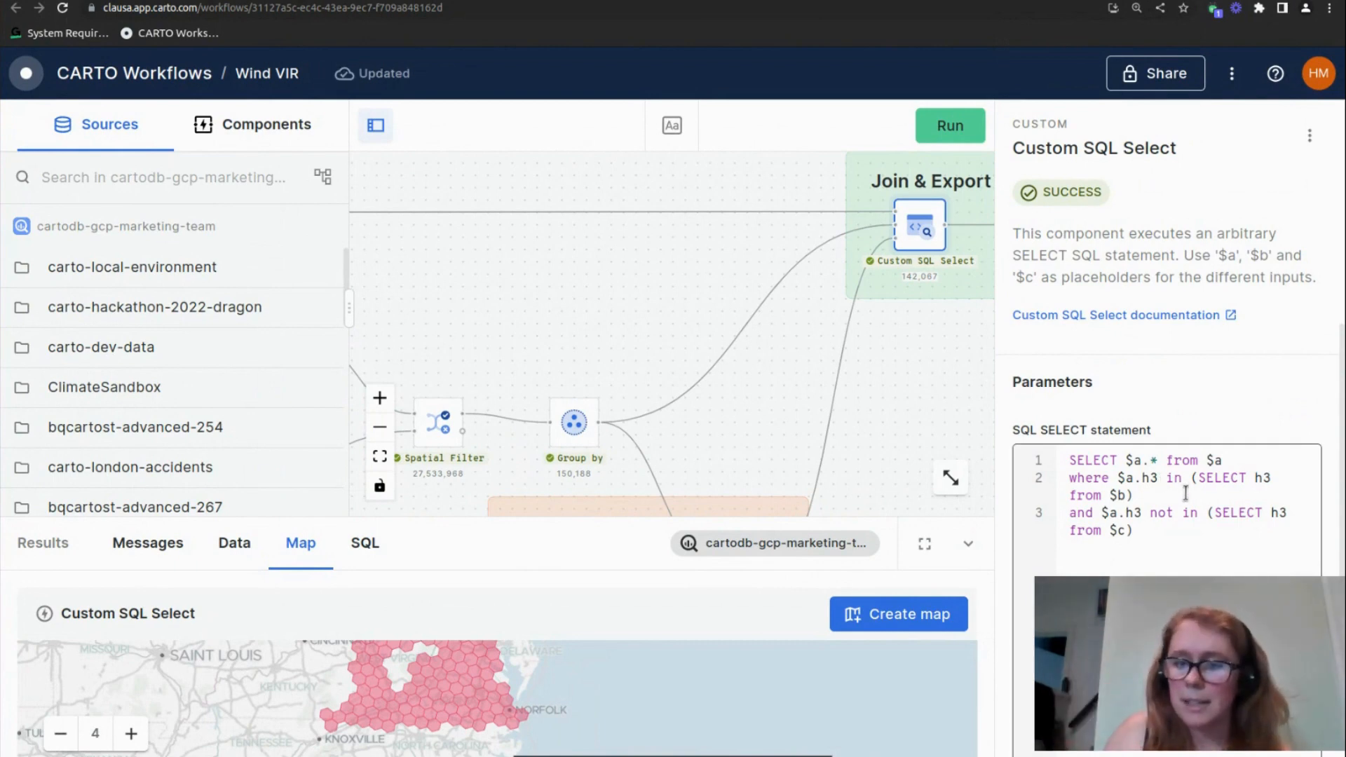
pyautogui.moveTo(1142, 460); pyautogui.dragTo(1111, 492)
pyautogui.moveTo(773, 375); pyautogui.dragTo(591, 380)
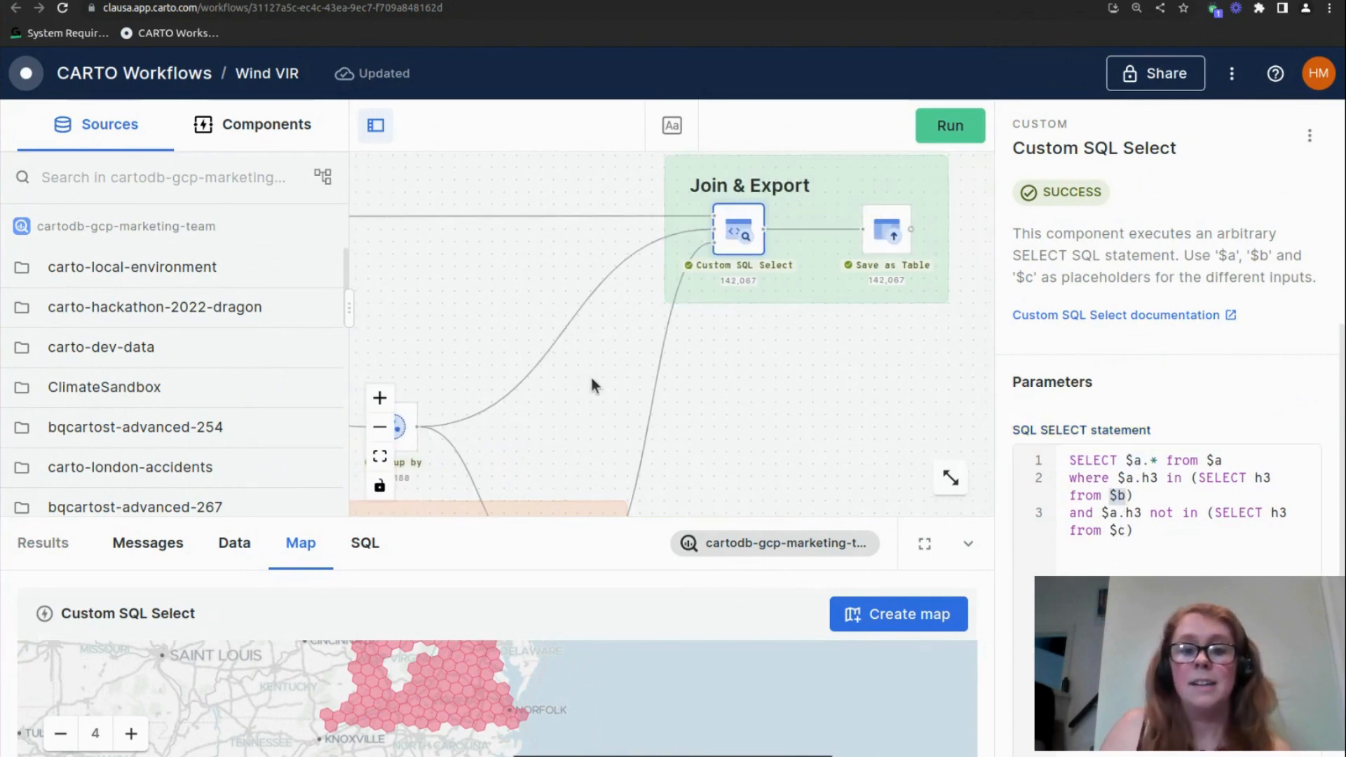
# Trace the workflow connections feeding Custom SQL Select, from the source table, the Group by component and the Protected area? group
pyautogui.scroll(-1, 727, 368)
pyautogui.moveTo(821, 428); pyautogui.dragTo(832, 356)
pyautogui.scroll(-2, 778, 332)
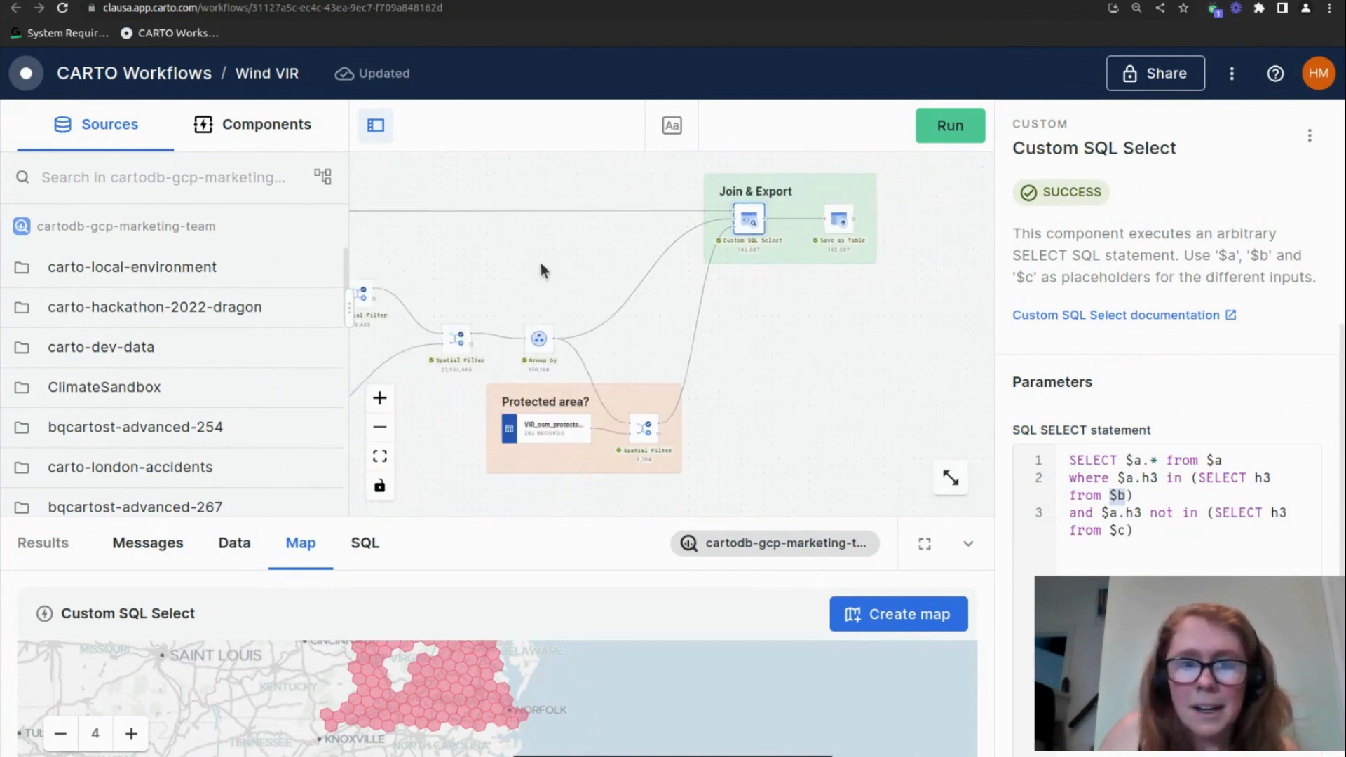
pyautogui.moveTo(537, 261); pyautogui.dragTo(718, 262)
pyautogui.scroll(-2, 665, 274)
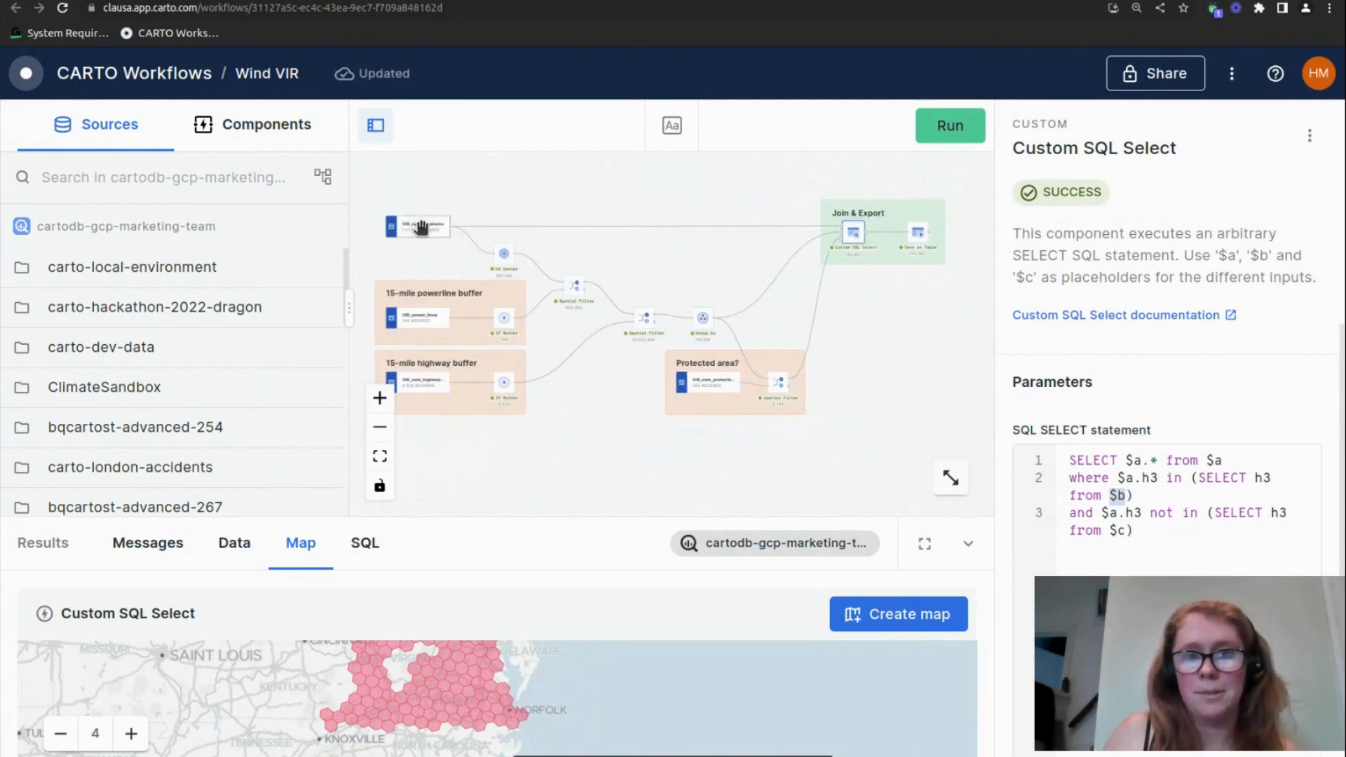
pyautogui.scroll(3, 799, 323)
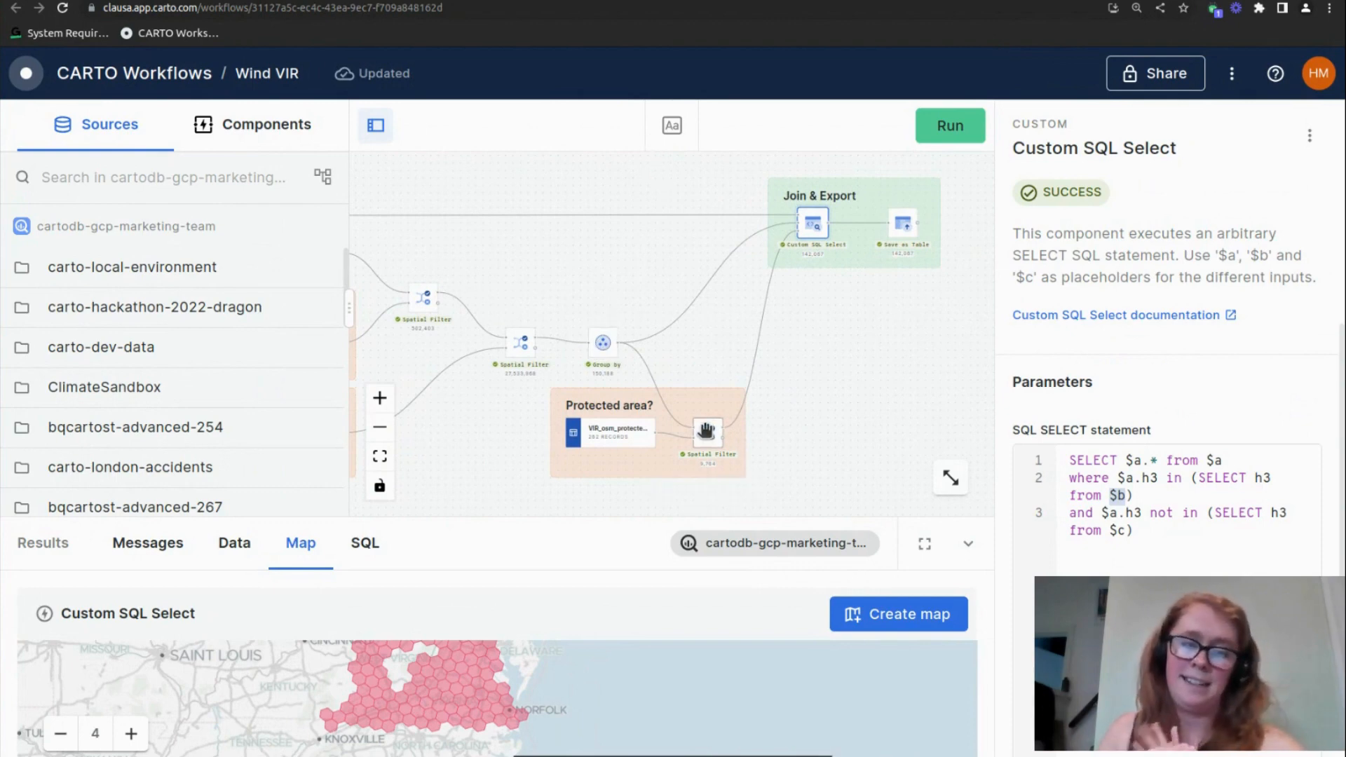
# Examine the Custom SQL Select result on an enlarged map, focusing on the remaining H3 cells, and collapse the results
pyautogui.moveTo(505, 676); pyautogui.dragTo(567, 697)
pyautogui.click(919, 544)
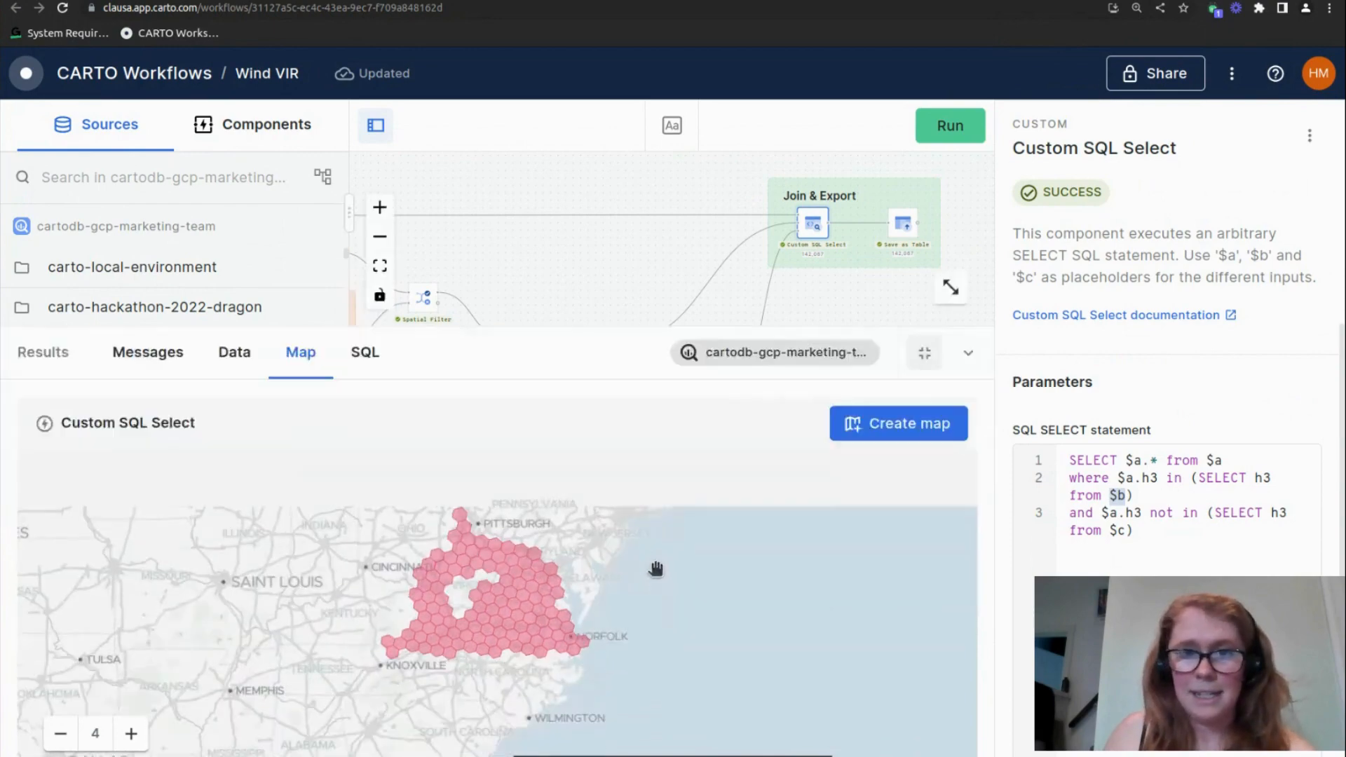
pyautogui.scroll(2, 510, 511)
pyautogui.scroll(2, 530, 497)
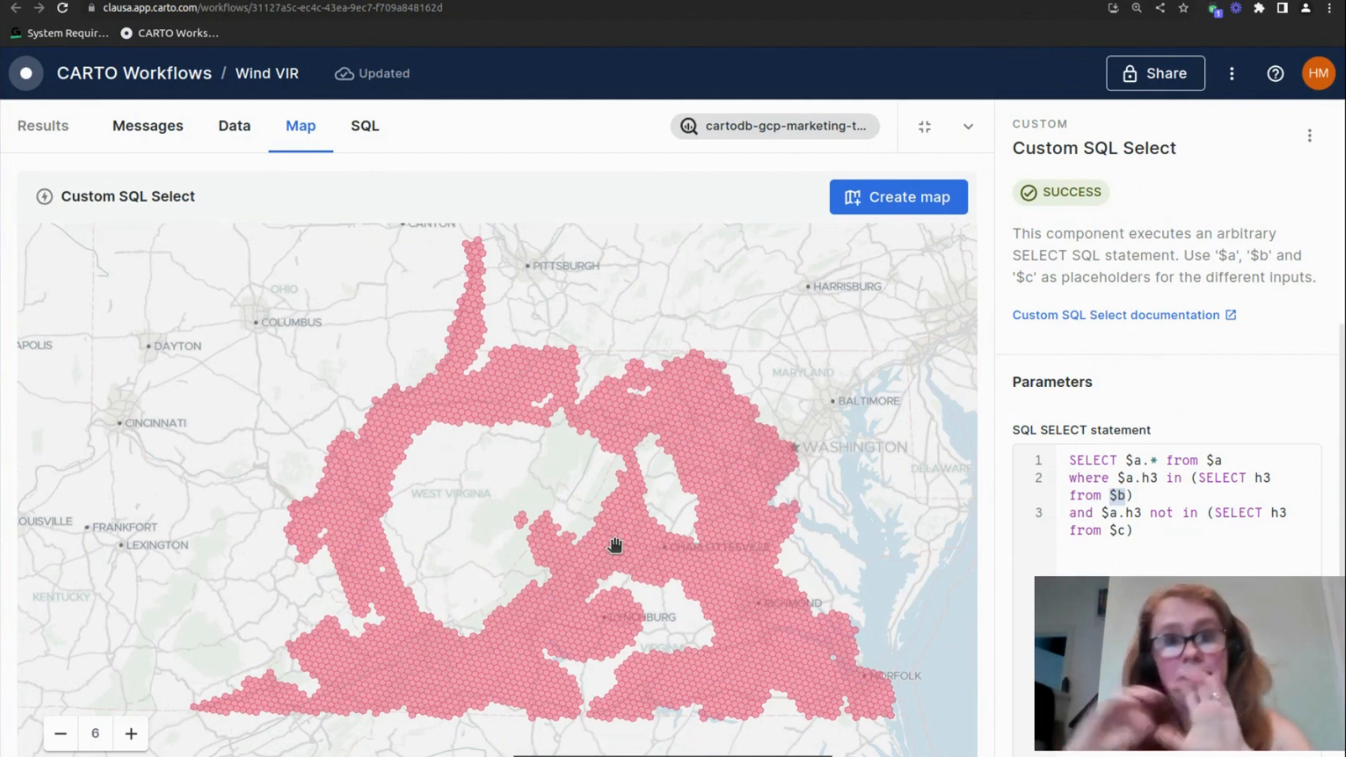
pyautogui.click(970, 126)
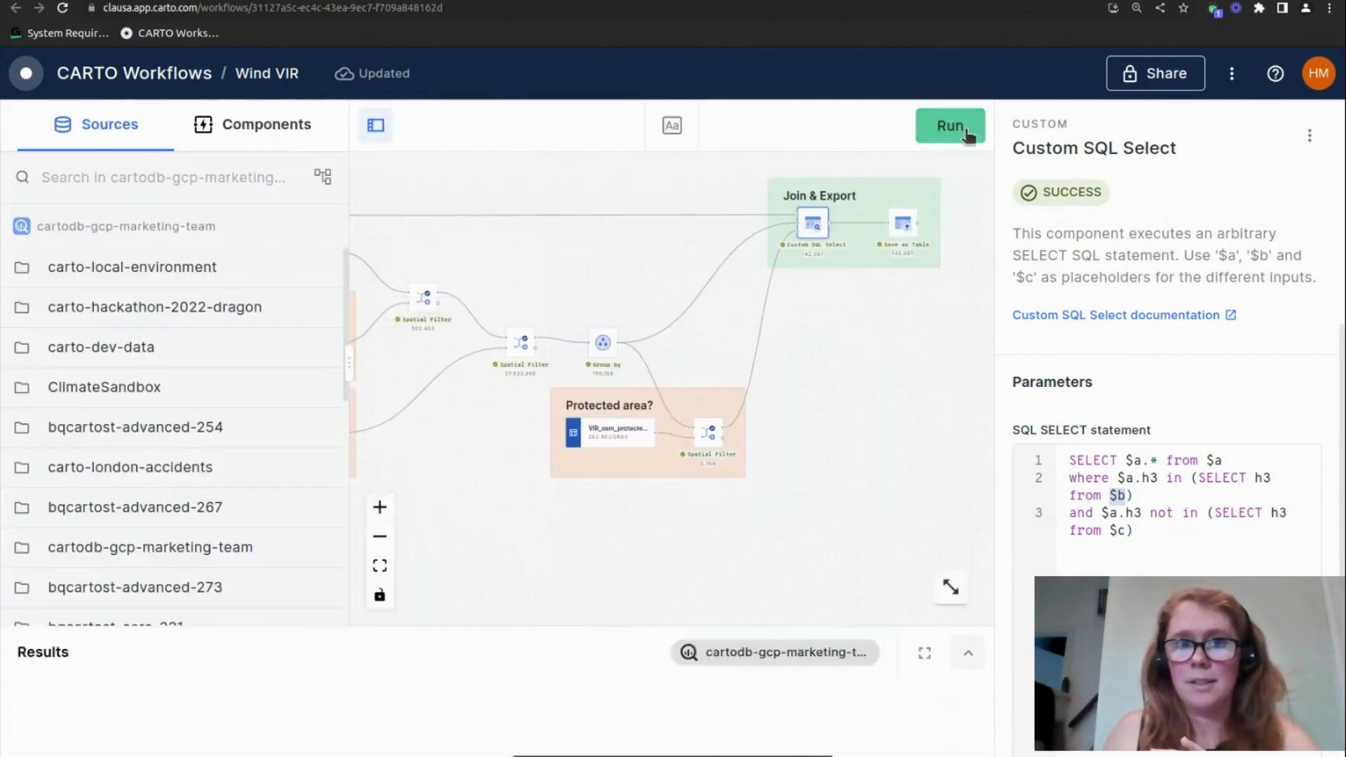
# Switch to the SS_Wind data map in CARTO Builder and show the Population - 30km layer across Virginia and West Virginia
pyautogui.click(459, 0)
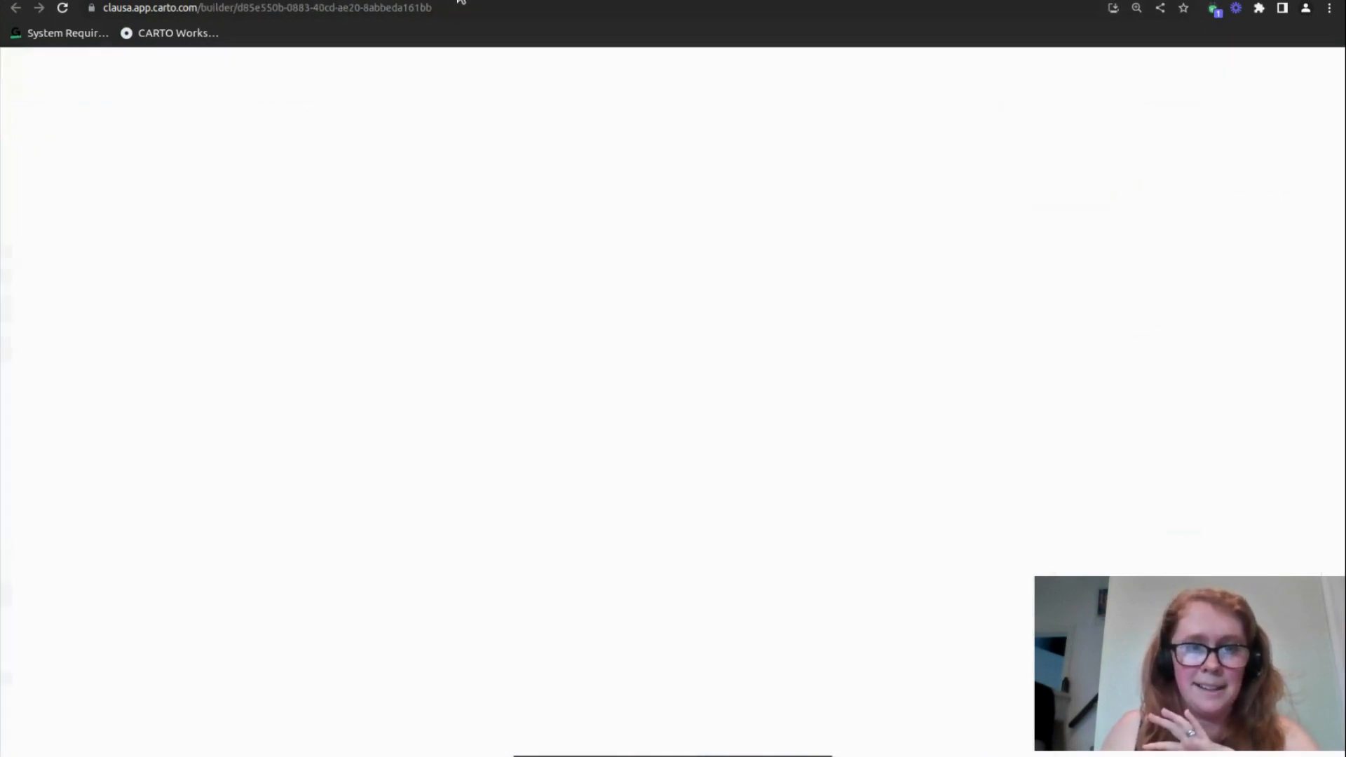
pyautogui.scroll(-1, 249, 638)
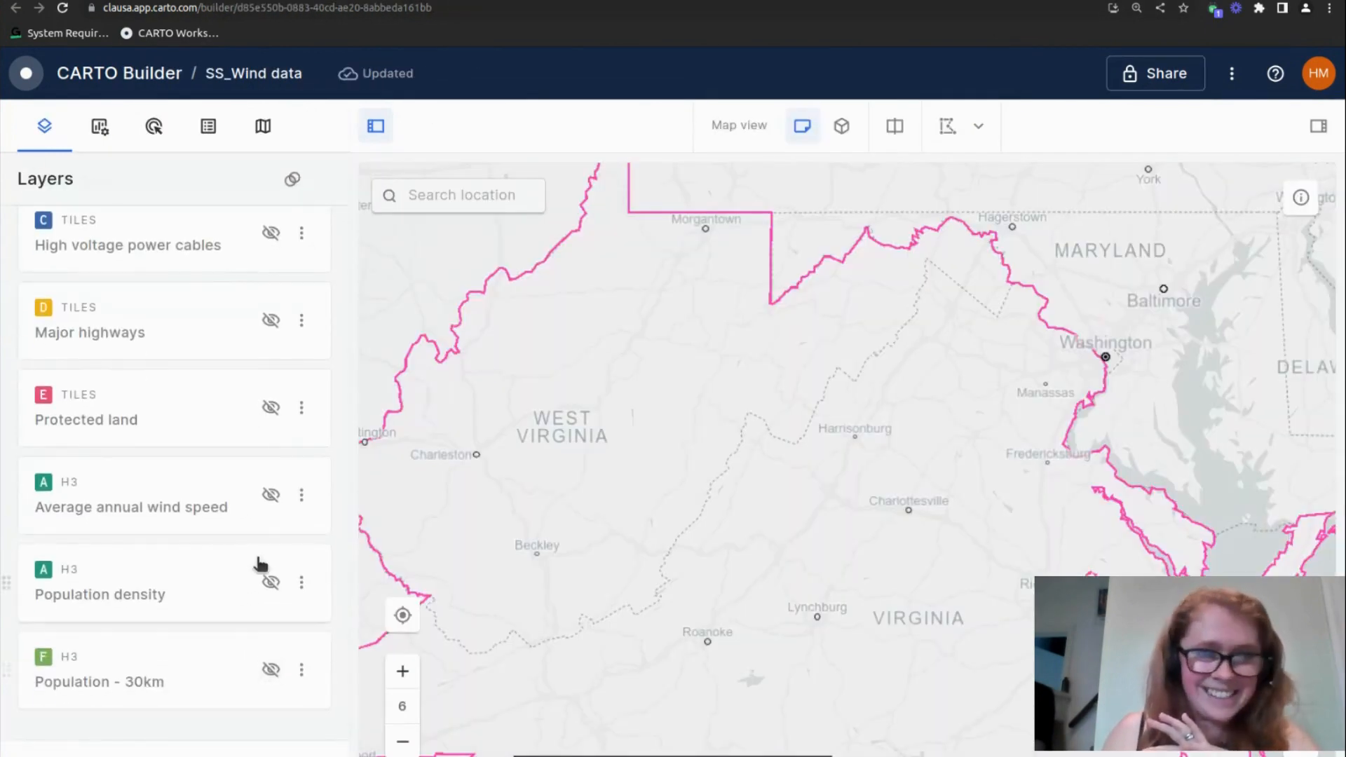
pyautogui.click(272, 672)
pyautogui.moveTo(652, 655); pyautogui.dragTo(763, 460)
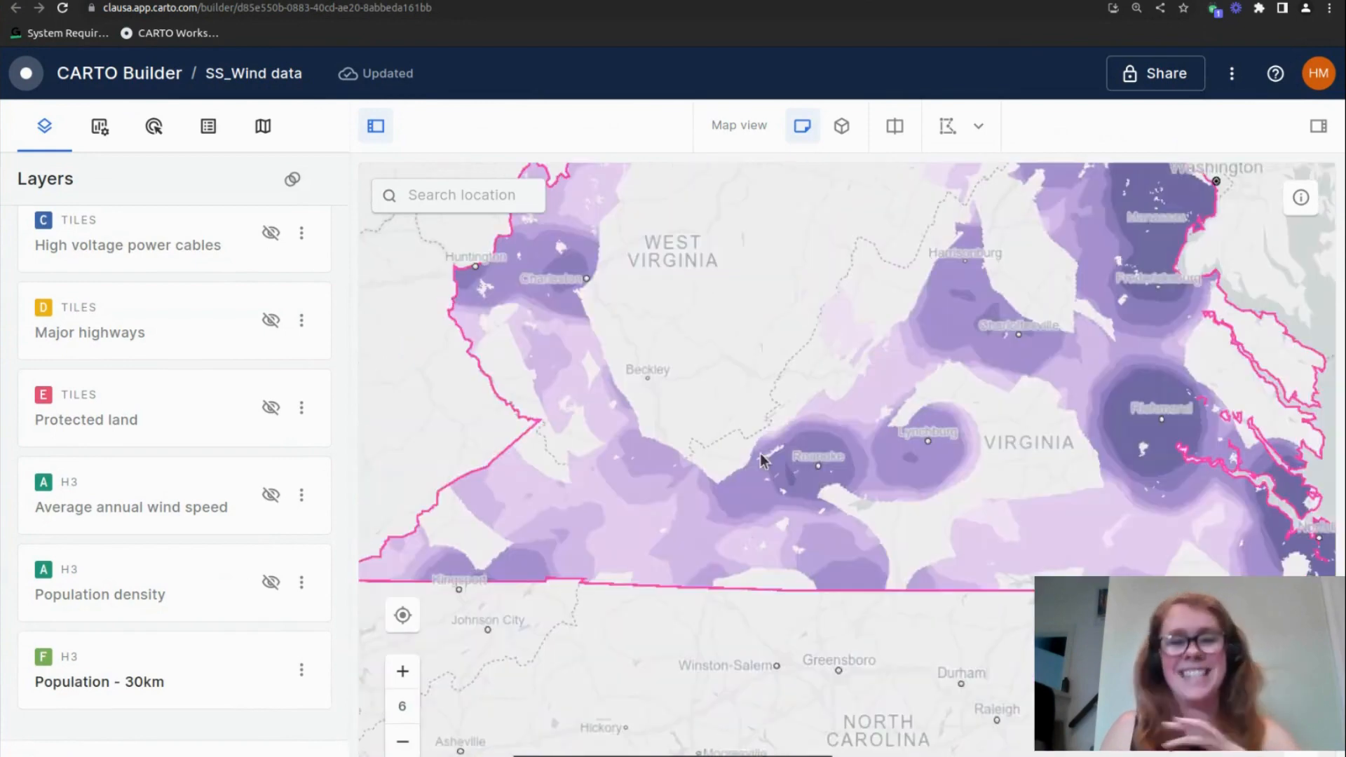
pyautogui.scroll(-2, 761, 456)
pyautogui.moveTo(740, 395); pyautogui.dragTo(729, 434)
pyautogui.scroll(2, 752, 434)
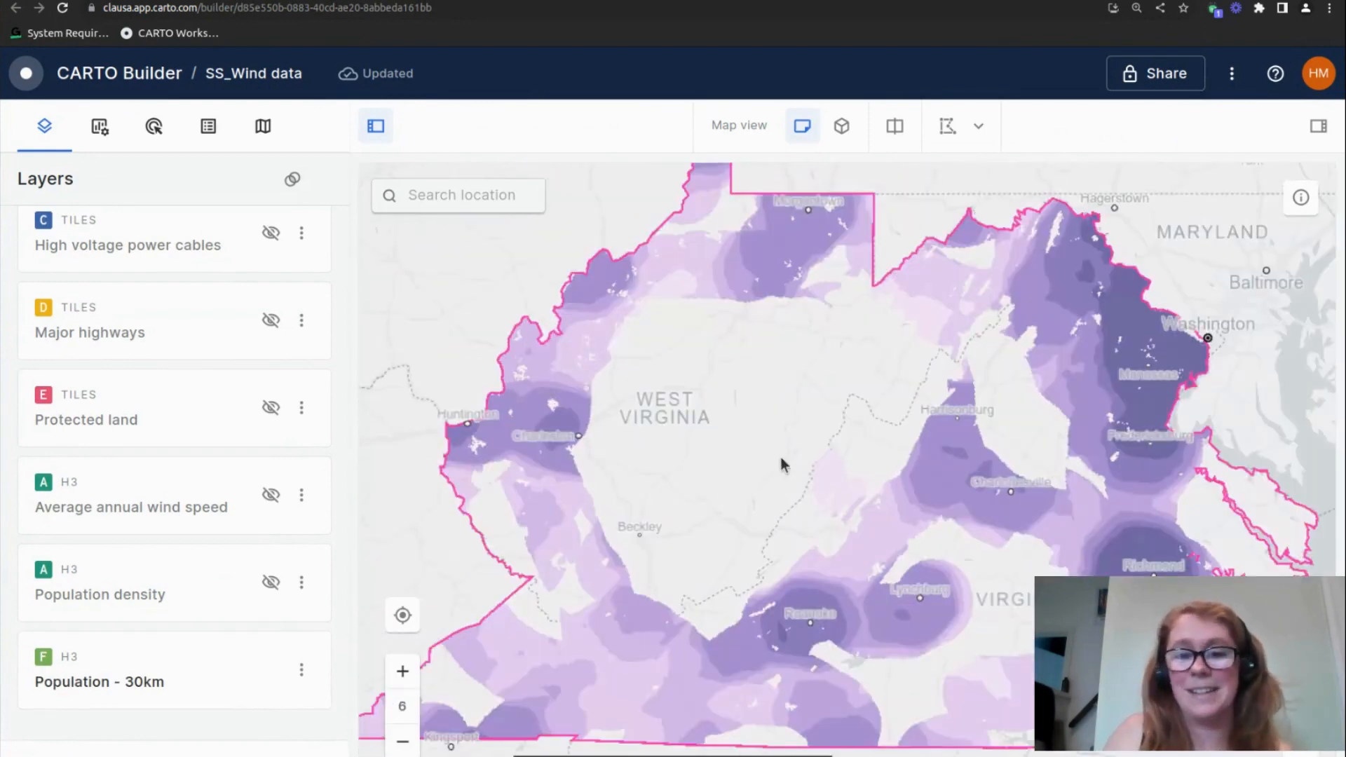
pyautogui.scroll(-1, 781, 460)
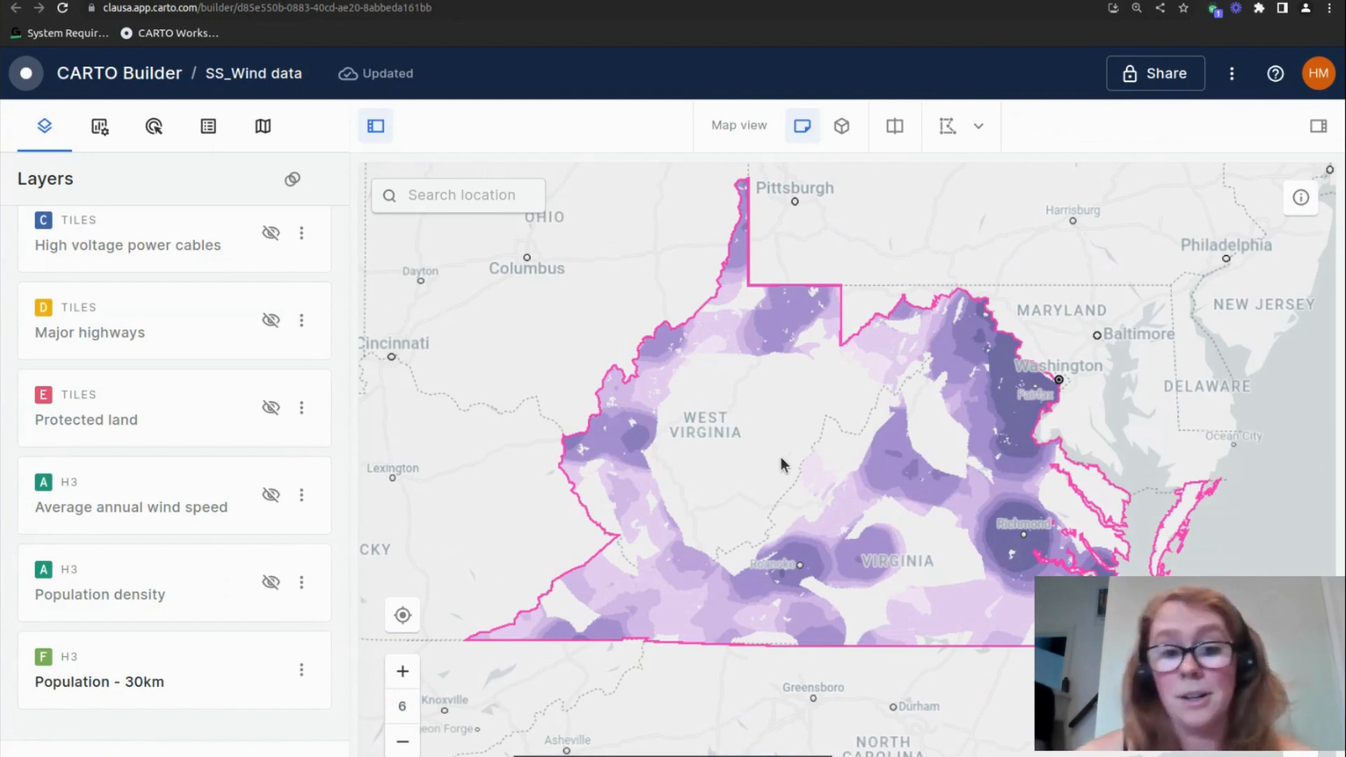
# Inspect the average 30 km population value of an H3 cell near Richmond and compare the surrounding areas
pyautogui.scroll(3, 1015, 527)
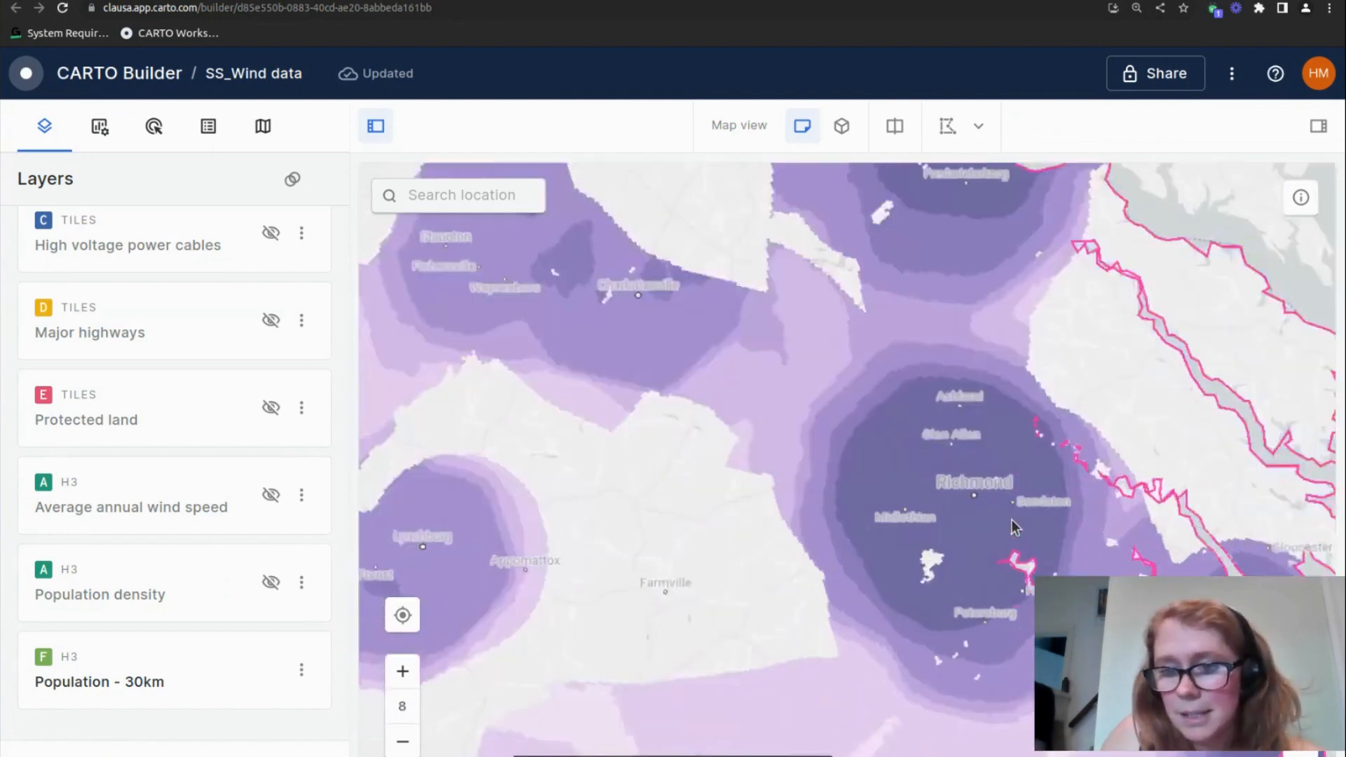
pyautogui.scroll(3, 1015, 527)
pyautogui.click(892, 522)
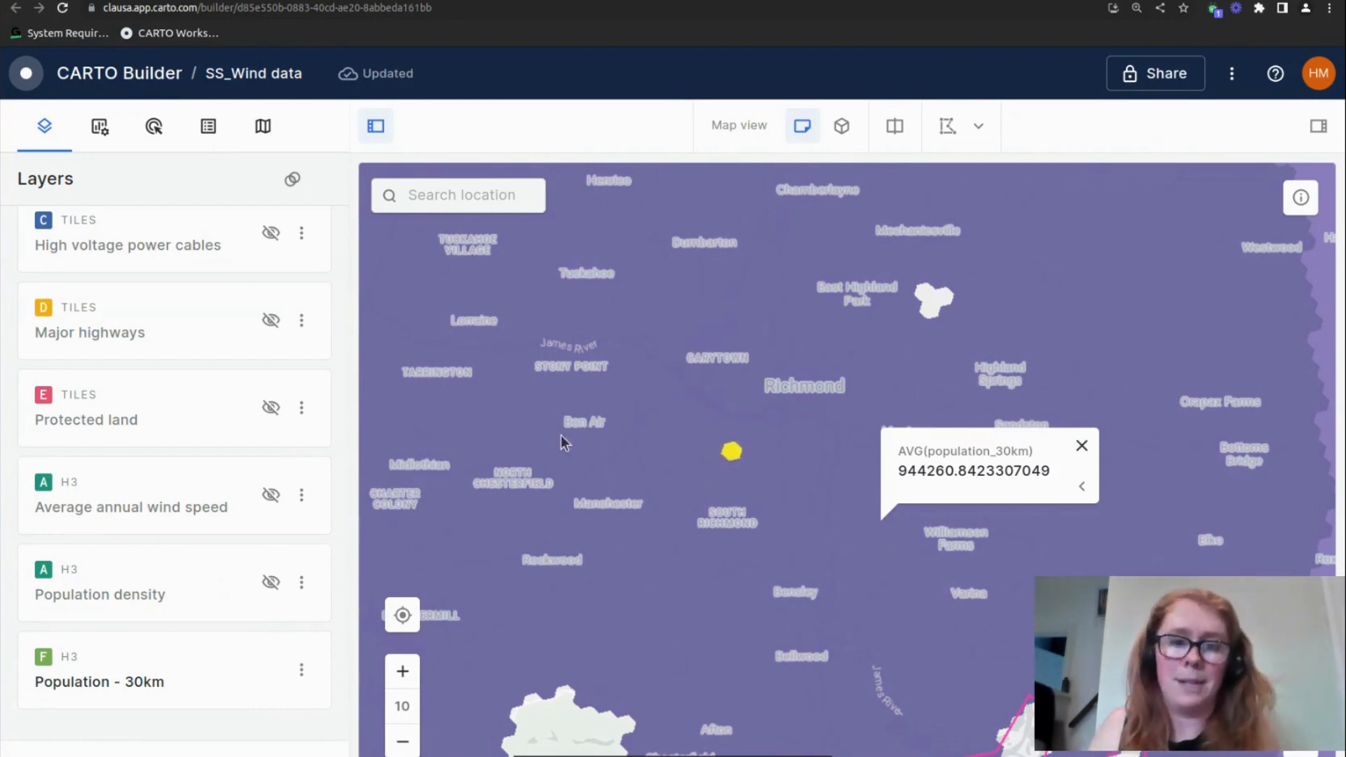
pyautogui.scroll(-2, 801, 546)
pyautogui.scroll(-1, 800, 543)
pyautogui.click(563, 538)
pyautogui.moveTo(605, 559); pyautogui.dragTo(663, 501)
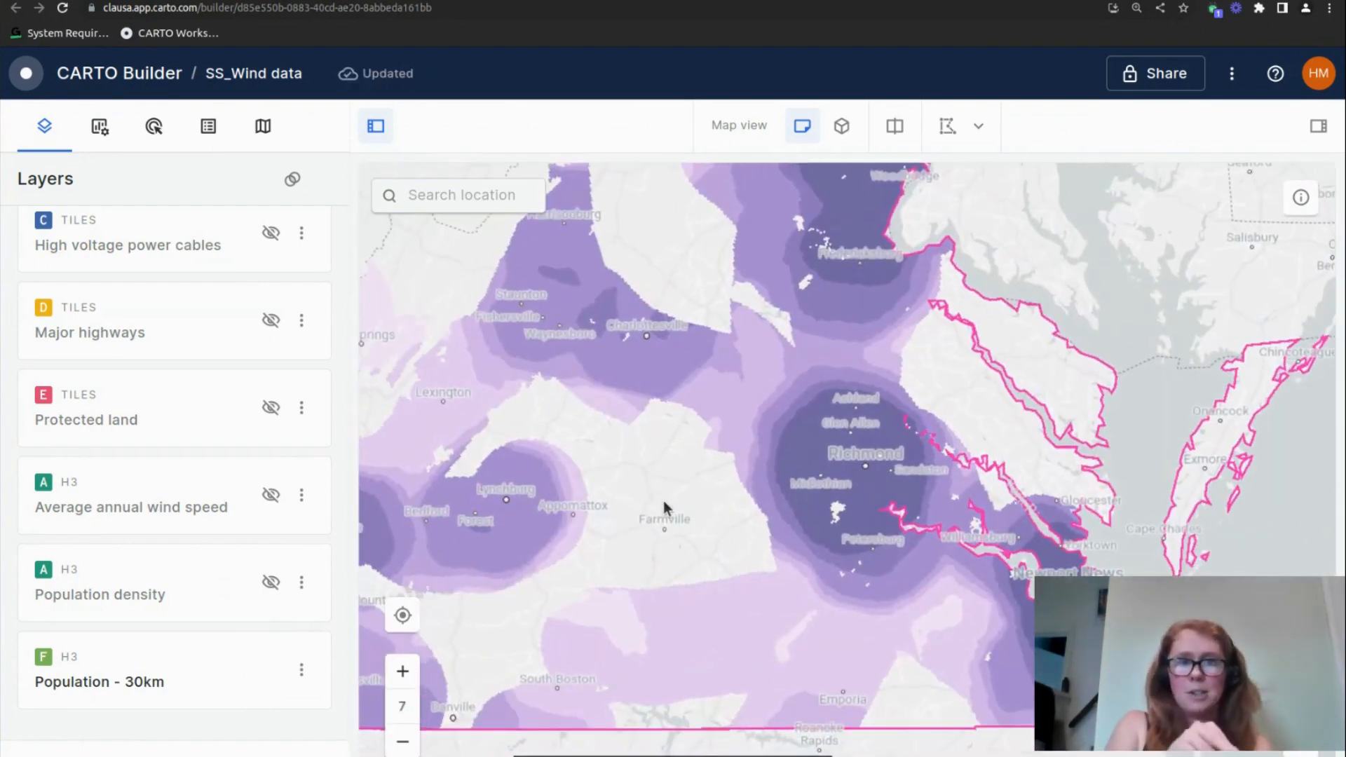
# Show the Population density layer briefly to compare it with Population - 30km, and hide it again
pyautogui.click(272, 582)
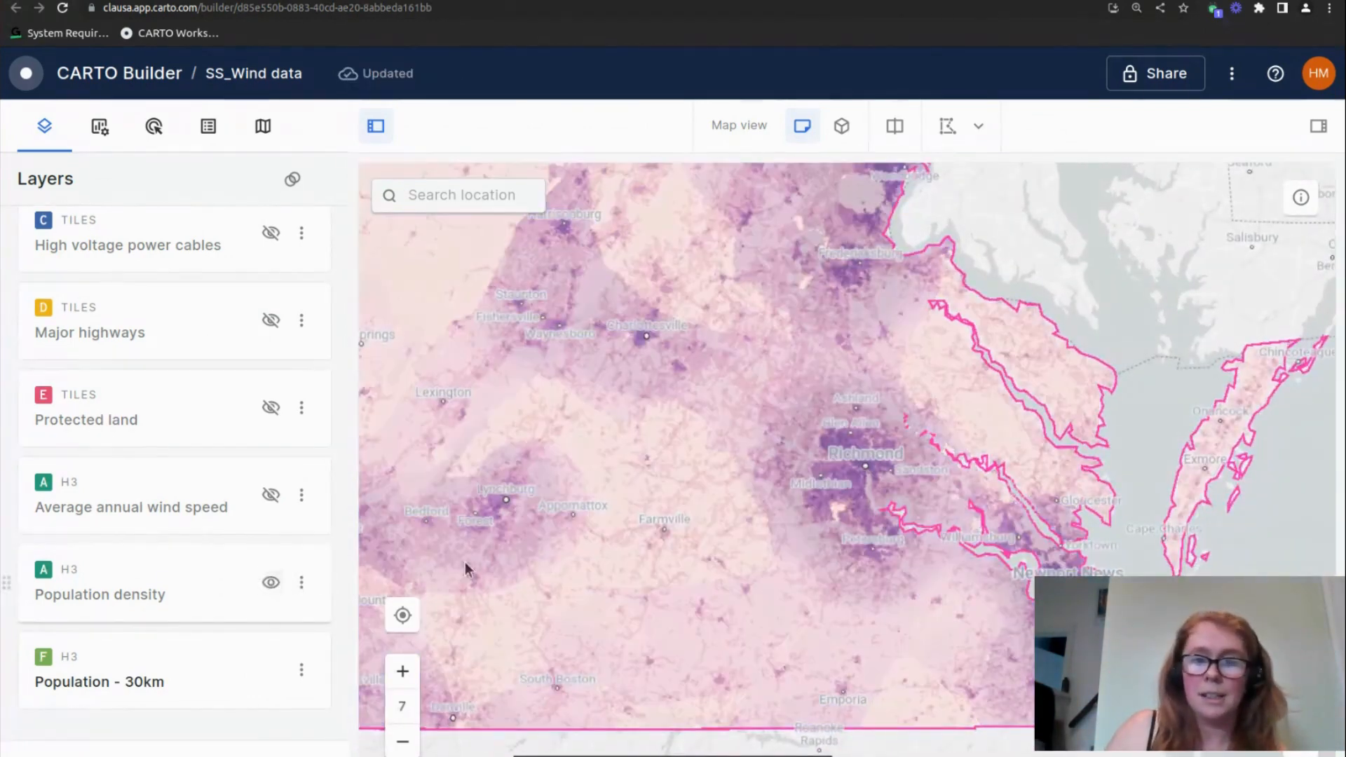
pyautogui.scroll(-1, 660, 483)
pyautogui.moveTo(842, 472); pyautogui.dragTo(958, 545)
pyautogui.click(274, 587)
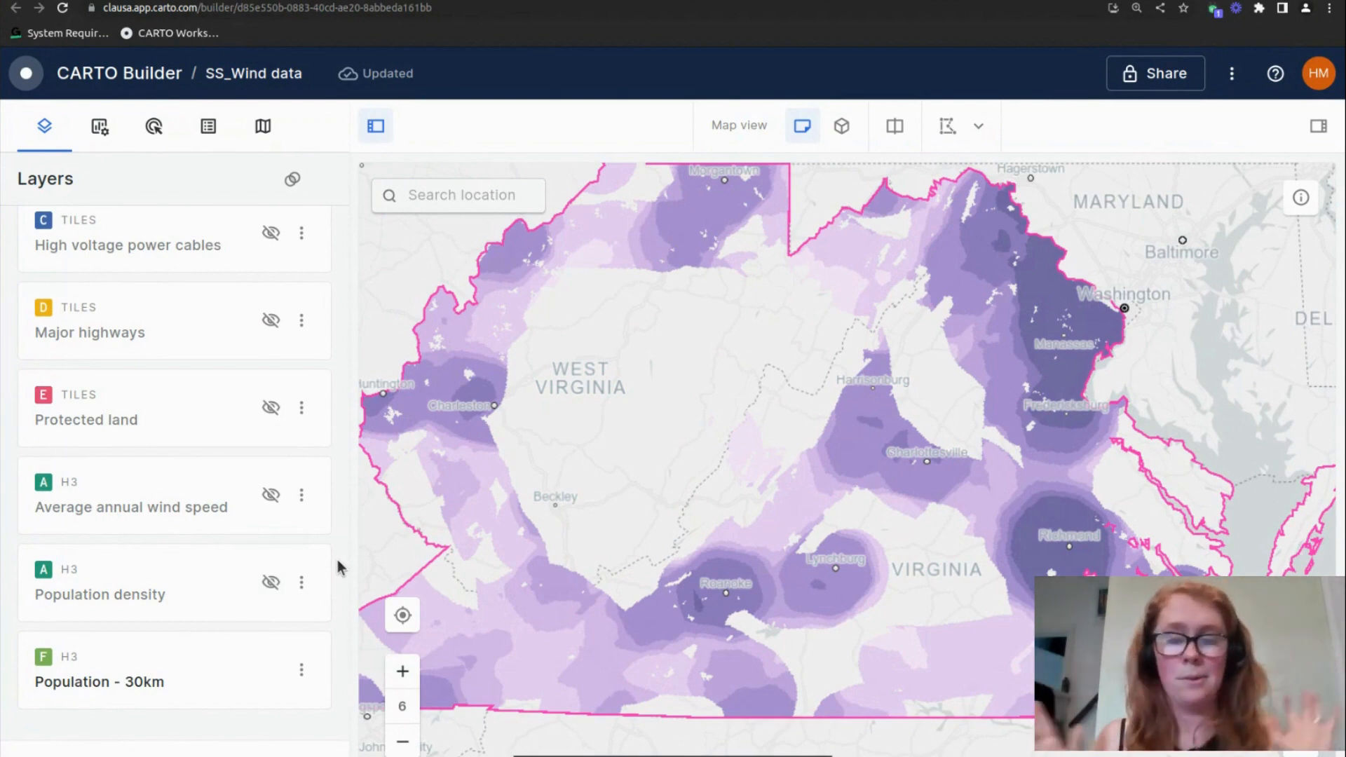
pyautogui.moveTo(618, 485)
pyautogui.mouseDown()
pyautogui.moveTo(650, 515)
pyautogui.moveTo(620, 512)
pyautogui.mouseUp()
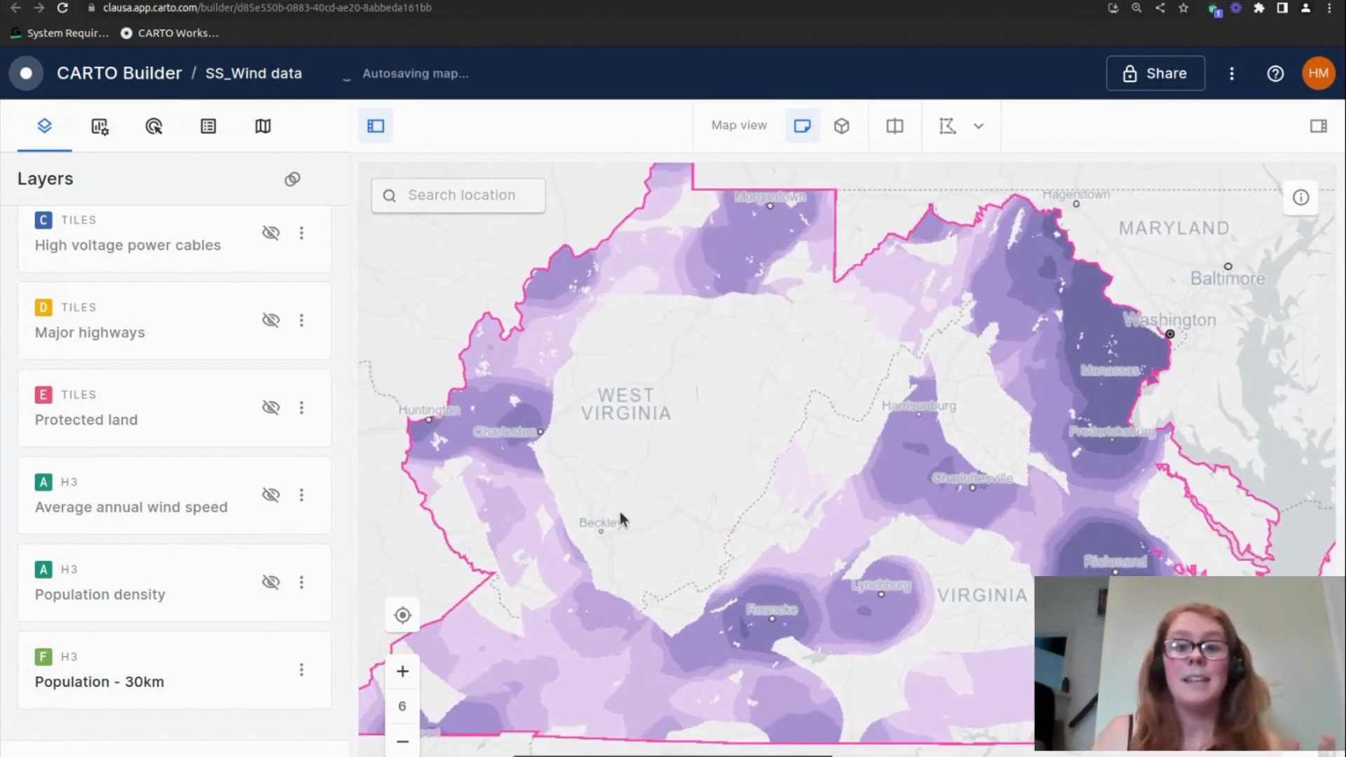
# Display the Average annual wind speed layer, examine its pattern across both states, and hide it again
pyautogui.click(270, 495)
pyautogui.scroll(-2, 716, 508)
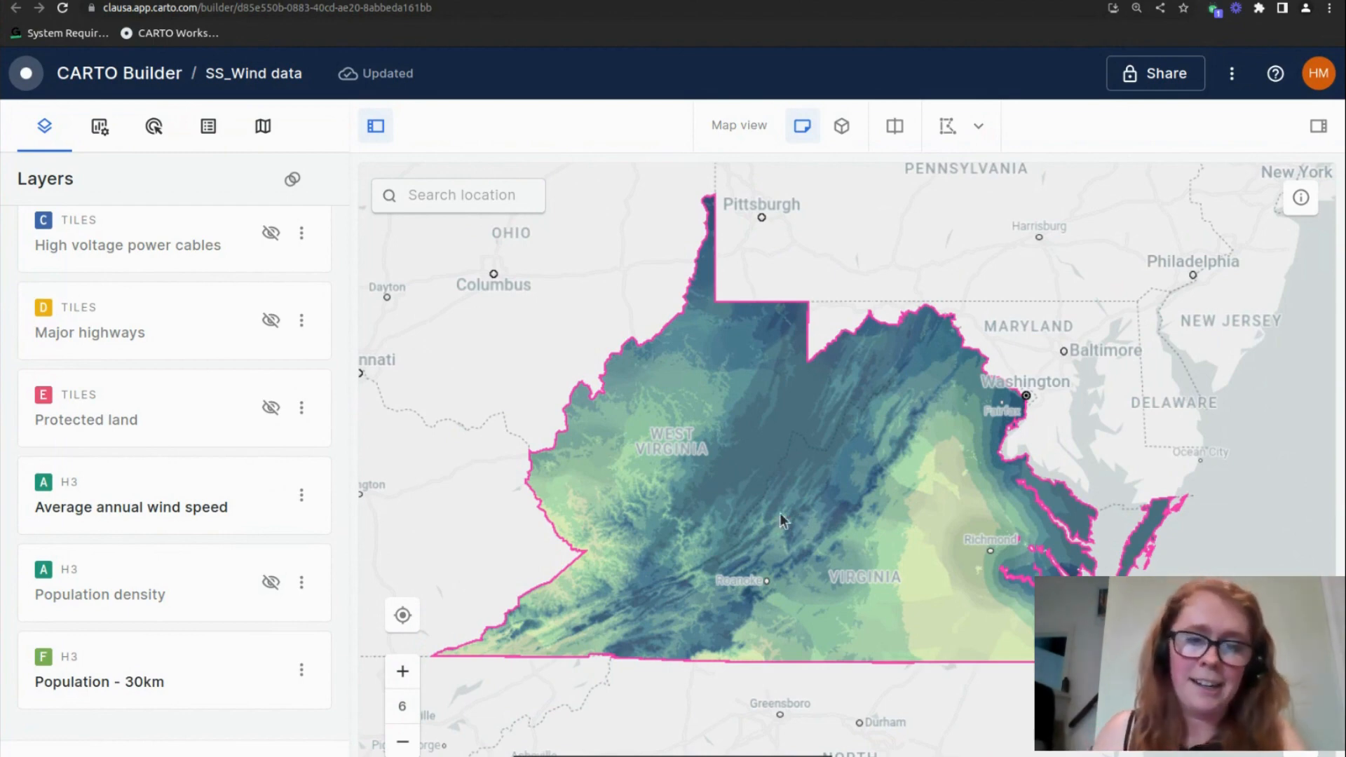
pyautogui.click(272, 496)
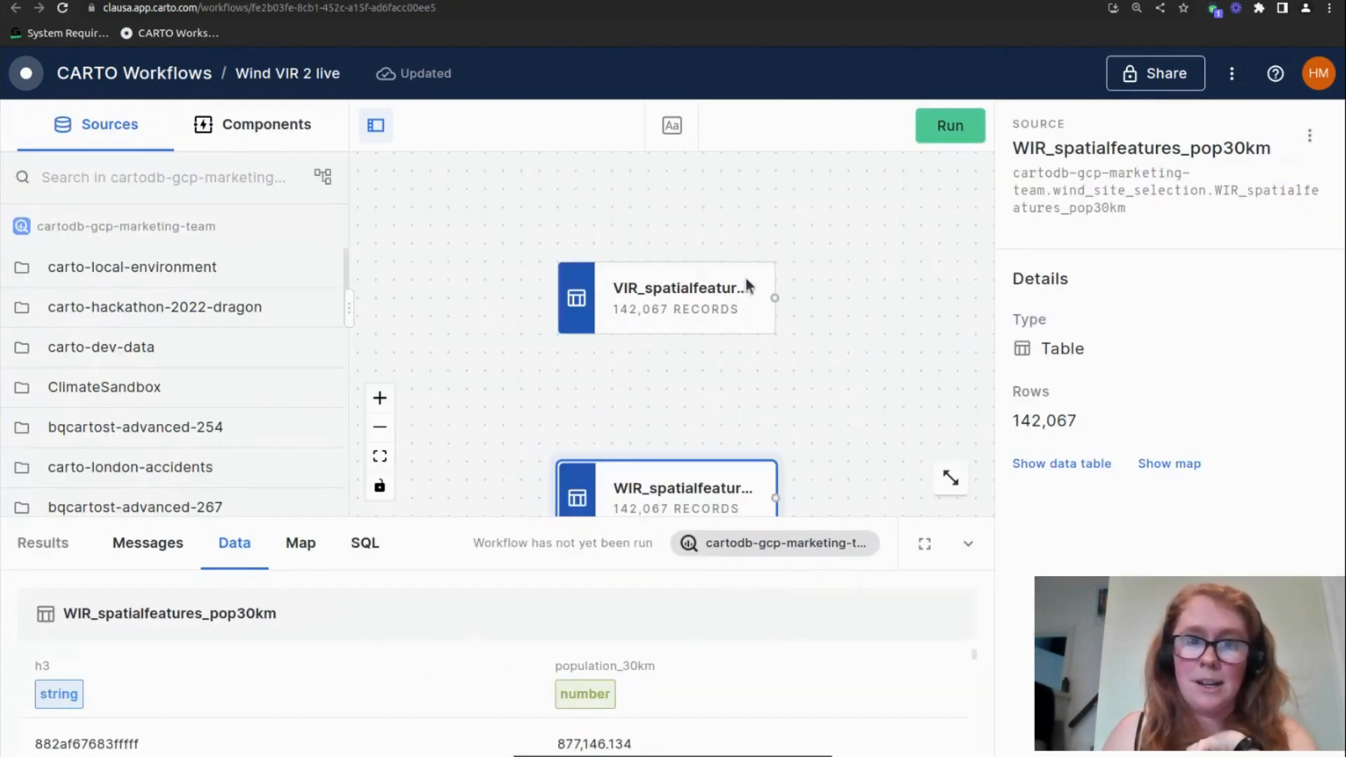
# In the Wind VIR 2 live workflow, review population_30km in WIR_spatialfeatures_pop30km and avg_wind in VIR_spatialfeatures_filtered
pyautogui.moveTo(871, 450); pyautogui.dragTo(747, 386)
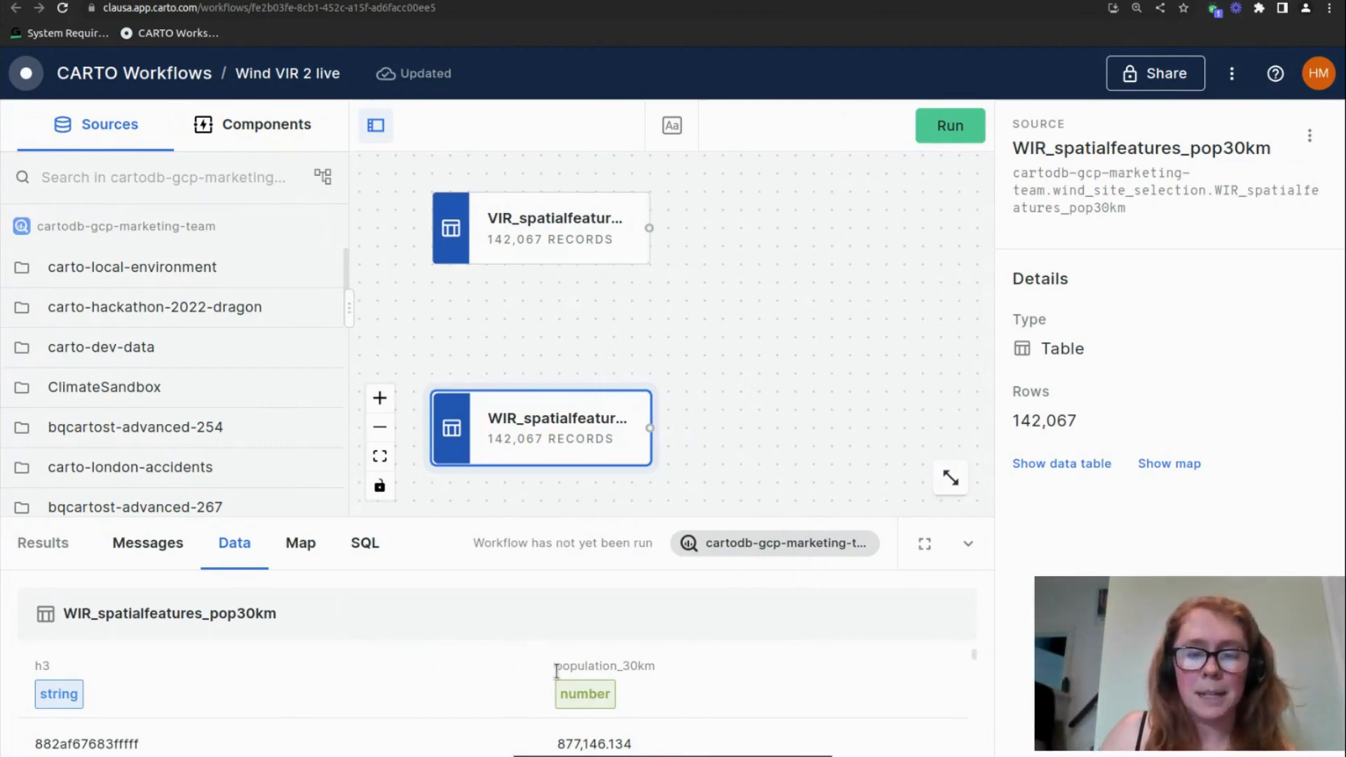
pyautogui.moveTo(558, 671); pyautogui.dragTo(658, 670)
pyautogui.scroll(-2, 604, 694)
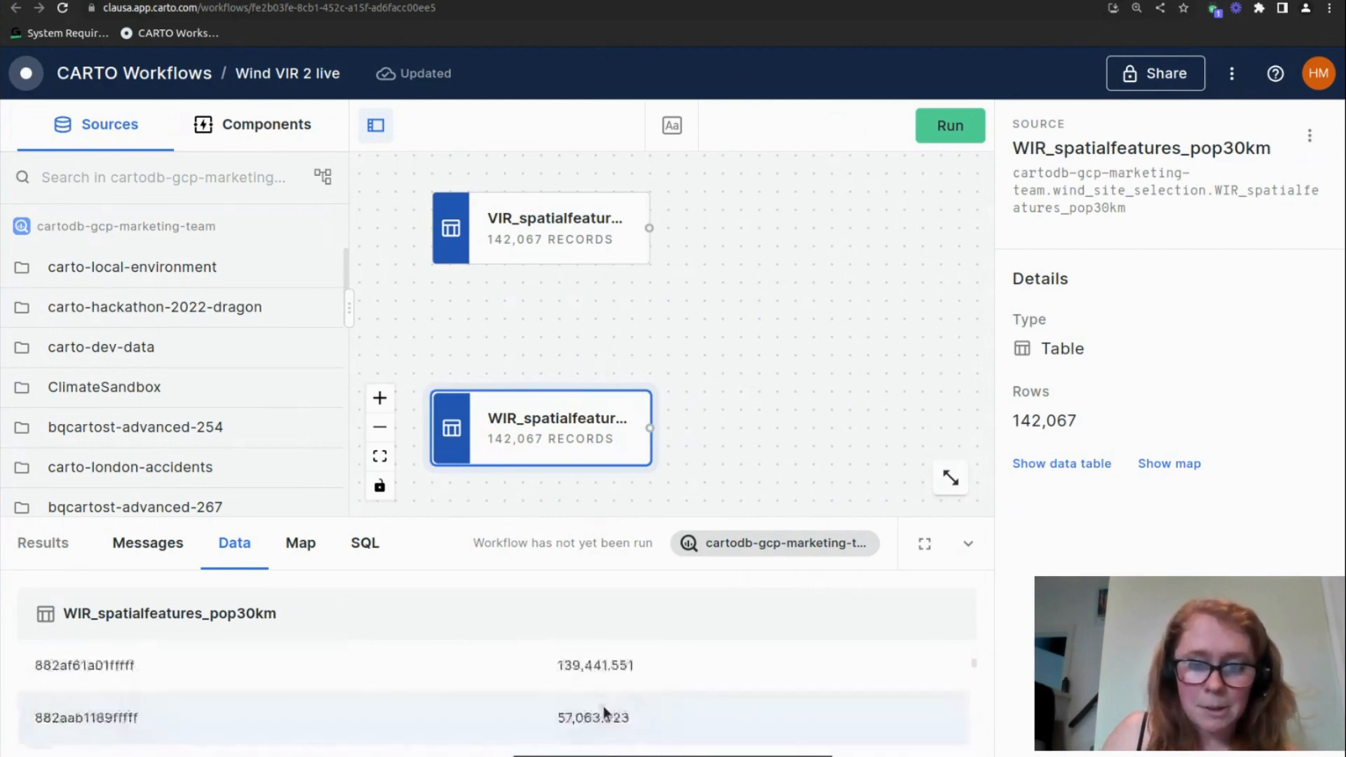
pyautogui.click(564, 239)
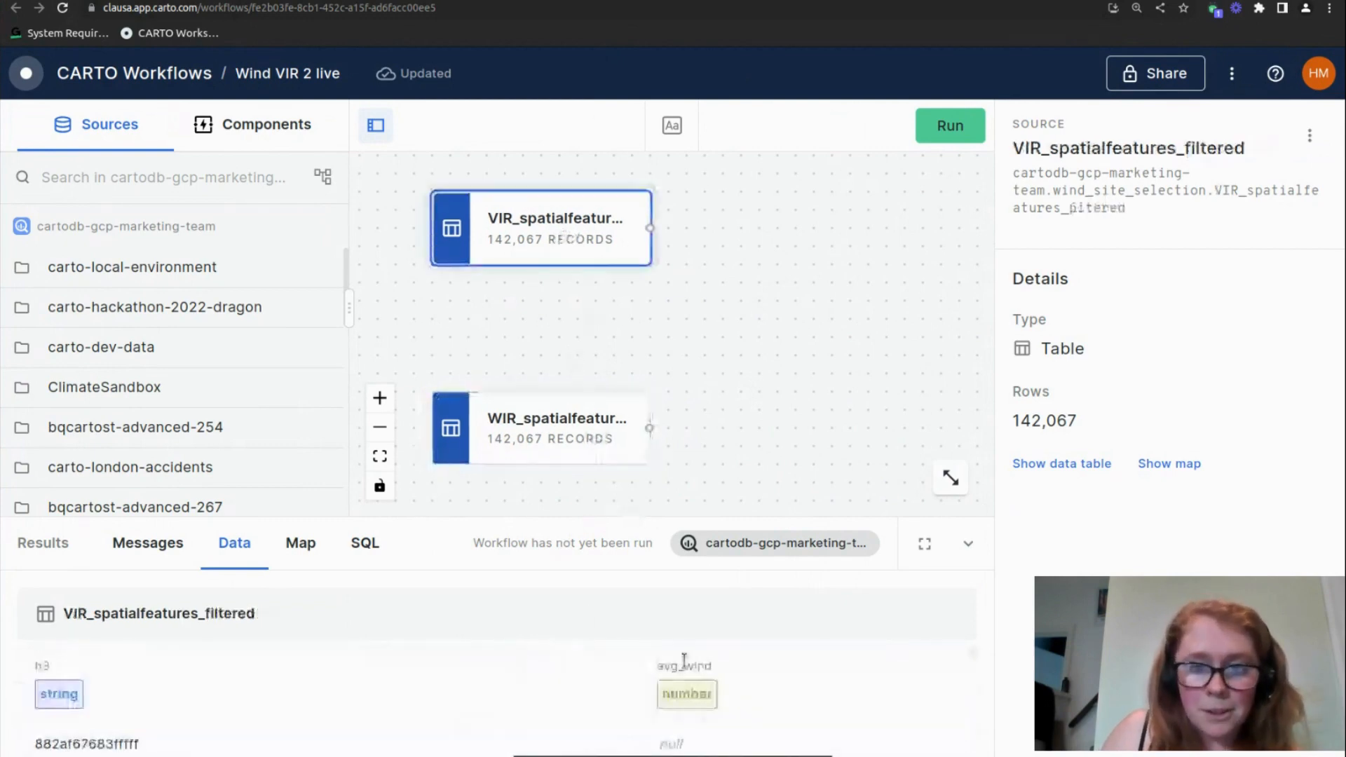
pyautogui.scroll(-2, 692, 688)
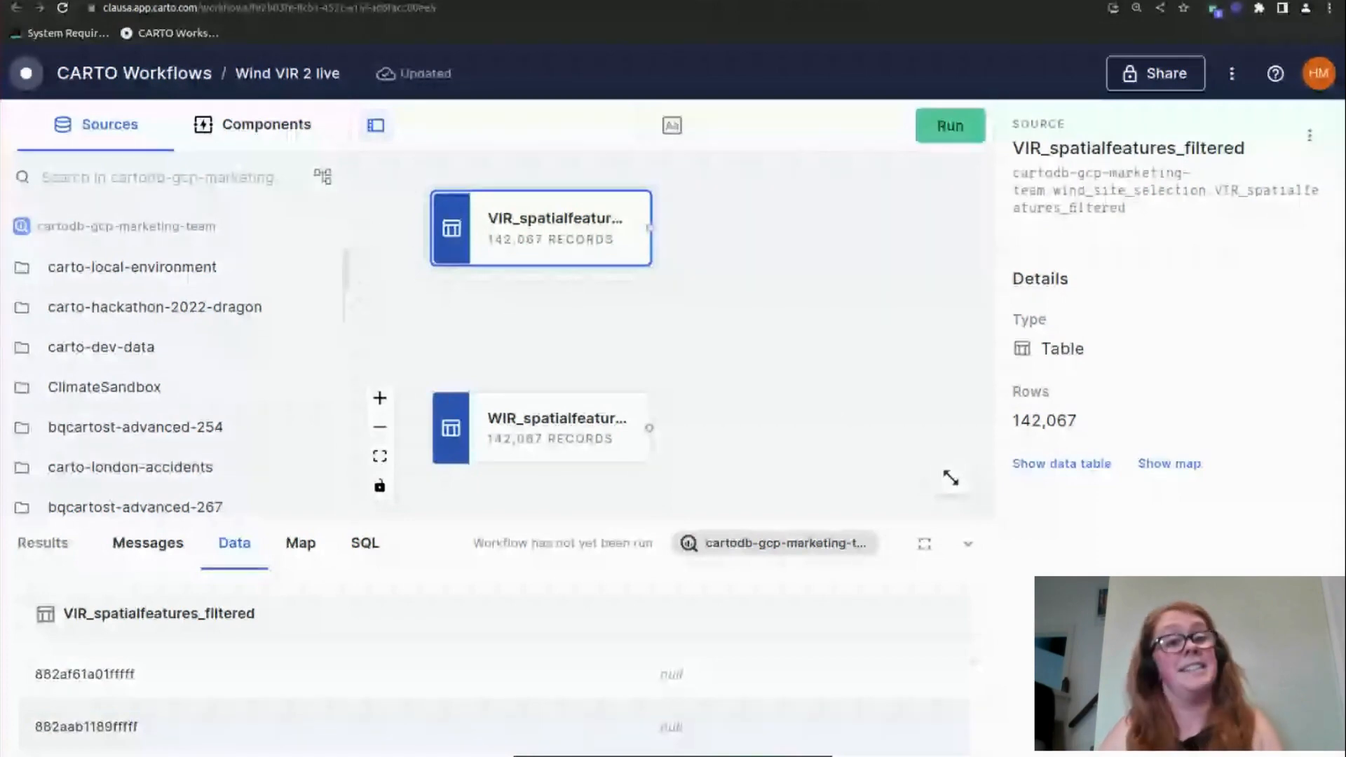
# Find the Normalize component and add one connected to VIR_spatialfeatures_filtered and another connected to WIR_spatialfeatures_pop30km
pyautogui.hotkey('ctrl', '-')
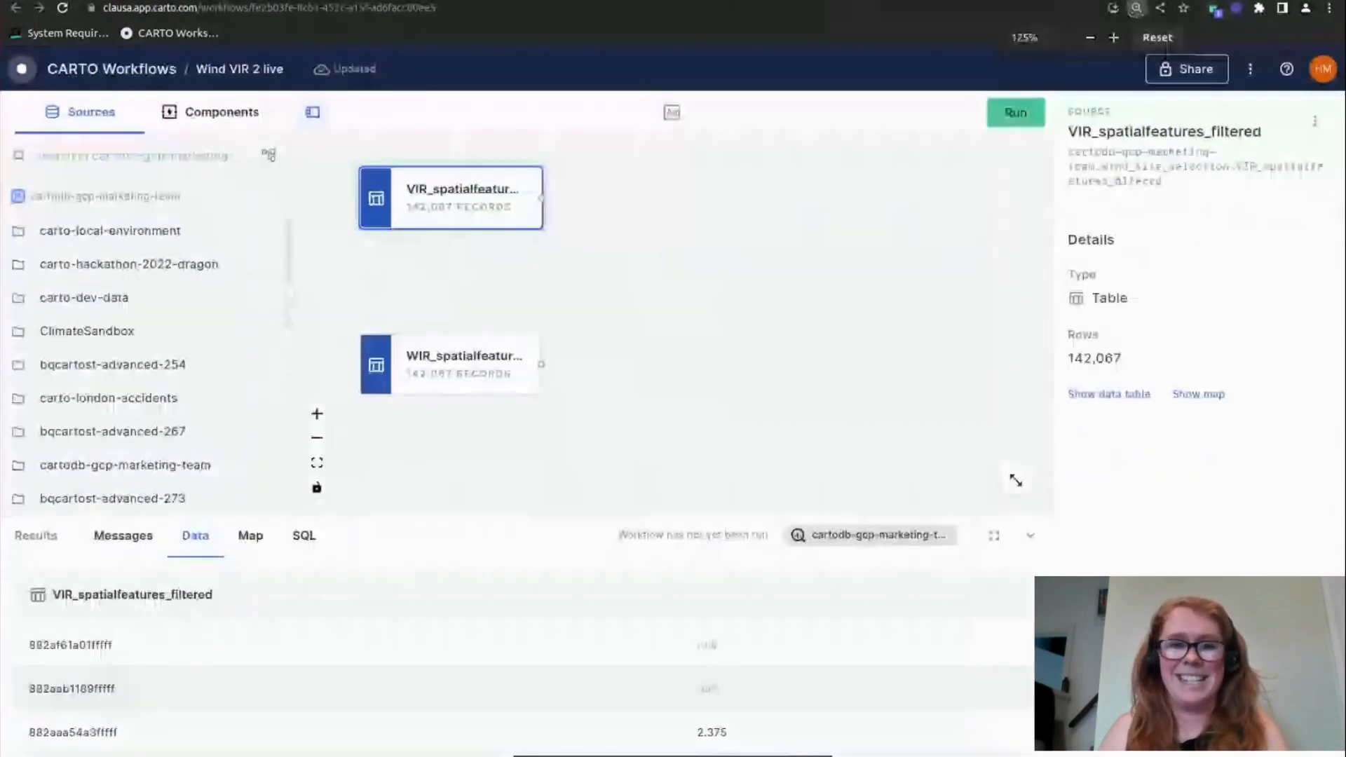
pyautogui.click(204, 118)
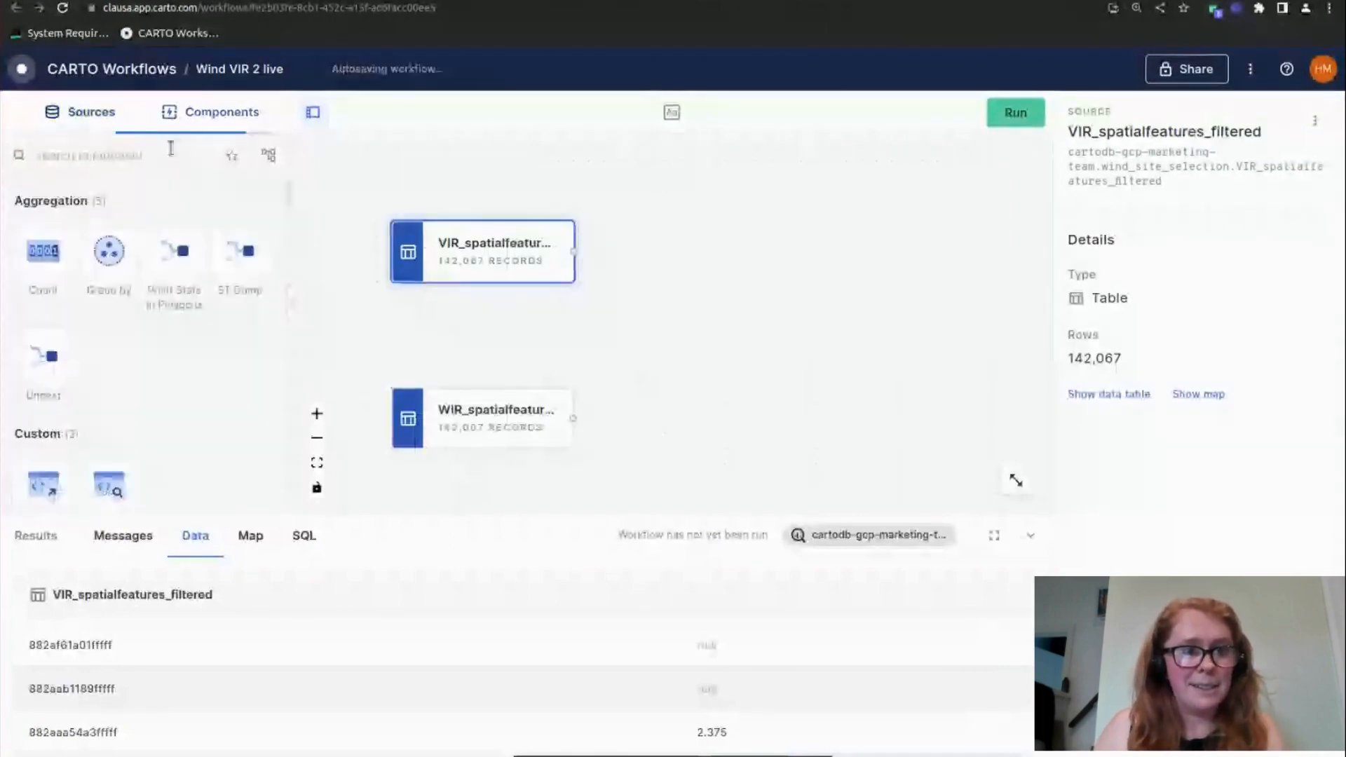
pyautogui.write('normal')
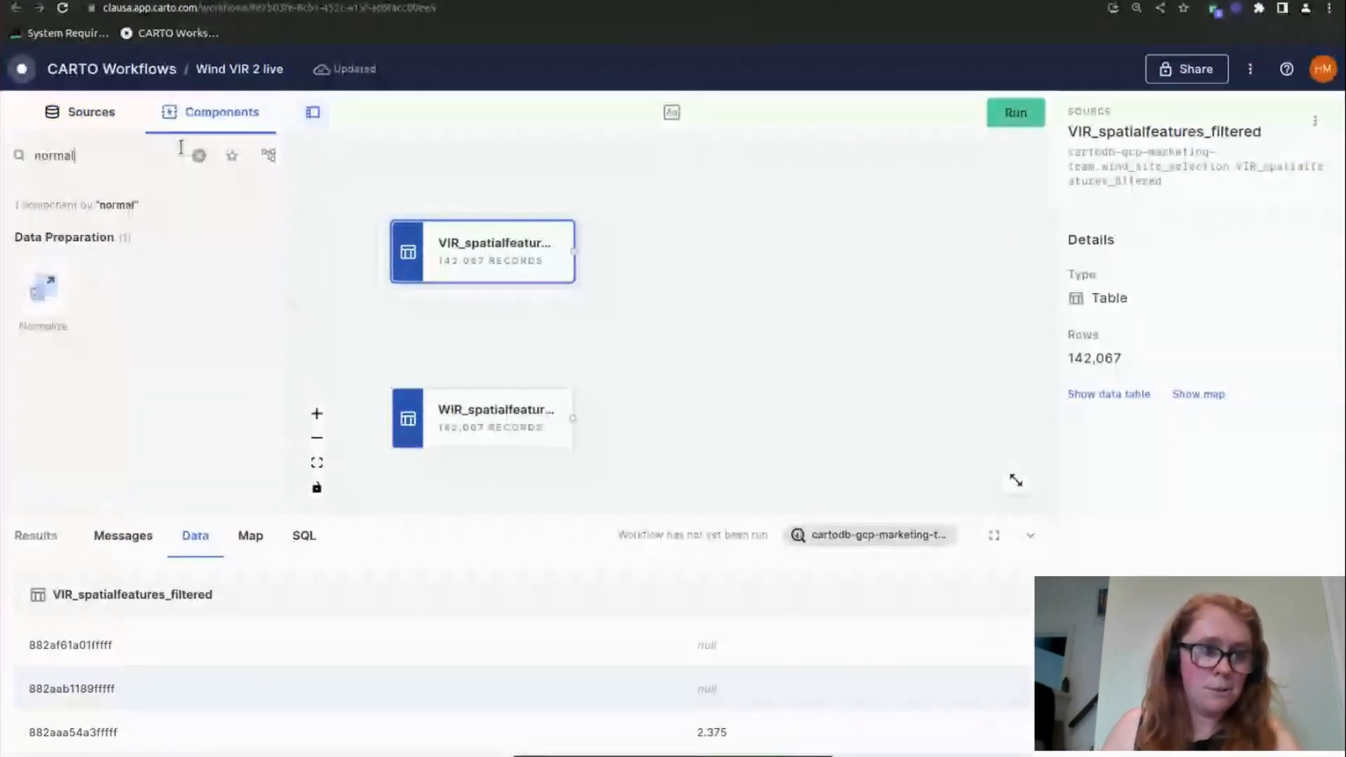
pyautogui.moveTo(43, 286); pyautogui.dragTo(607, 213)
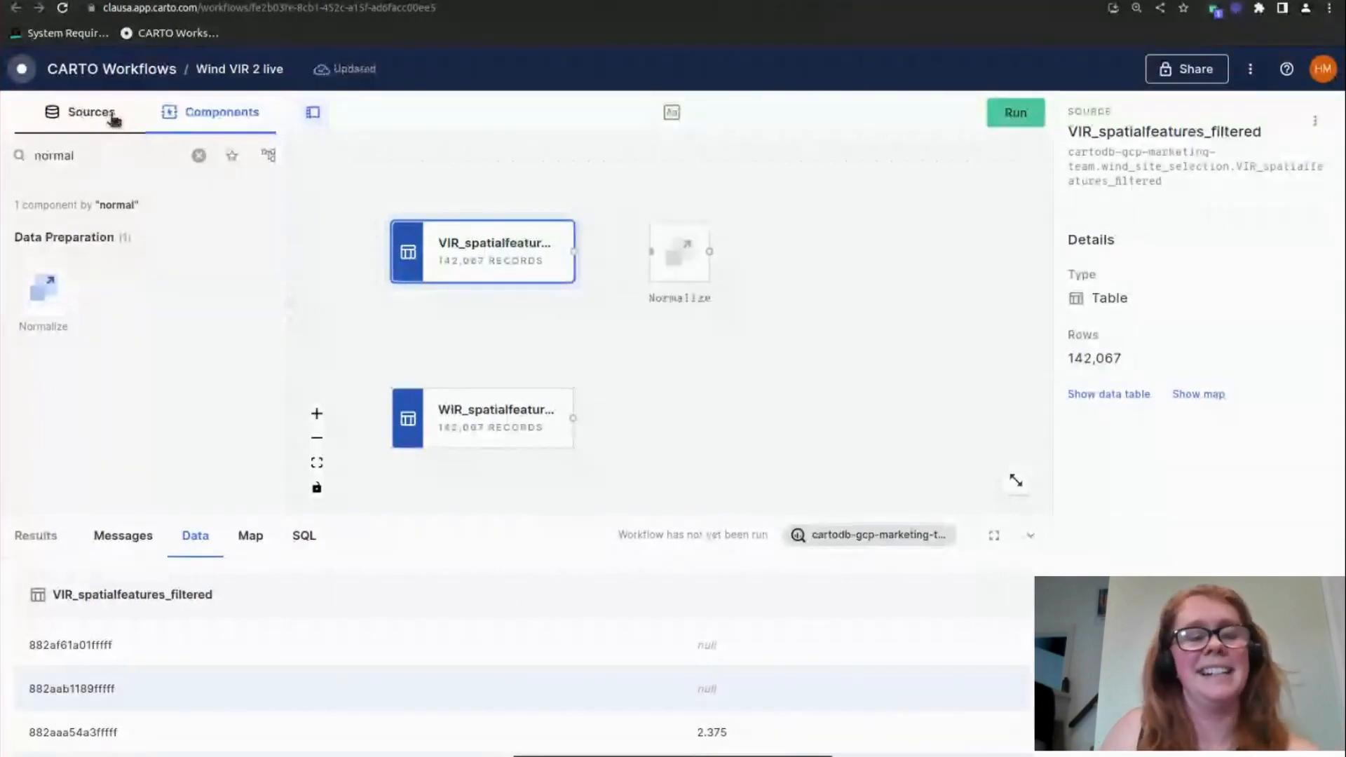
pyautogui.click(110, 119)
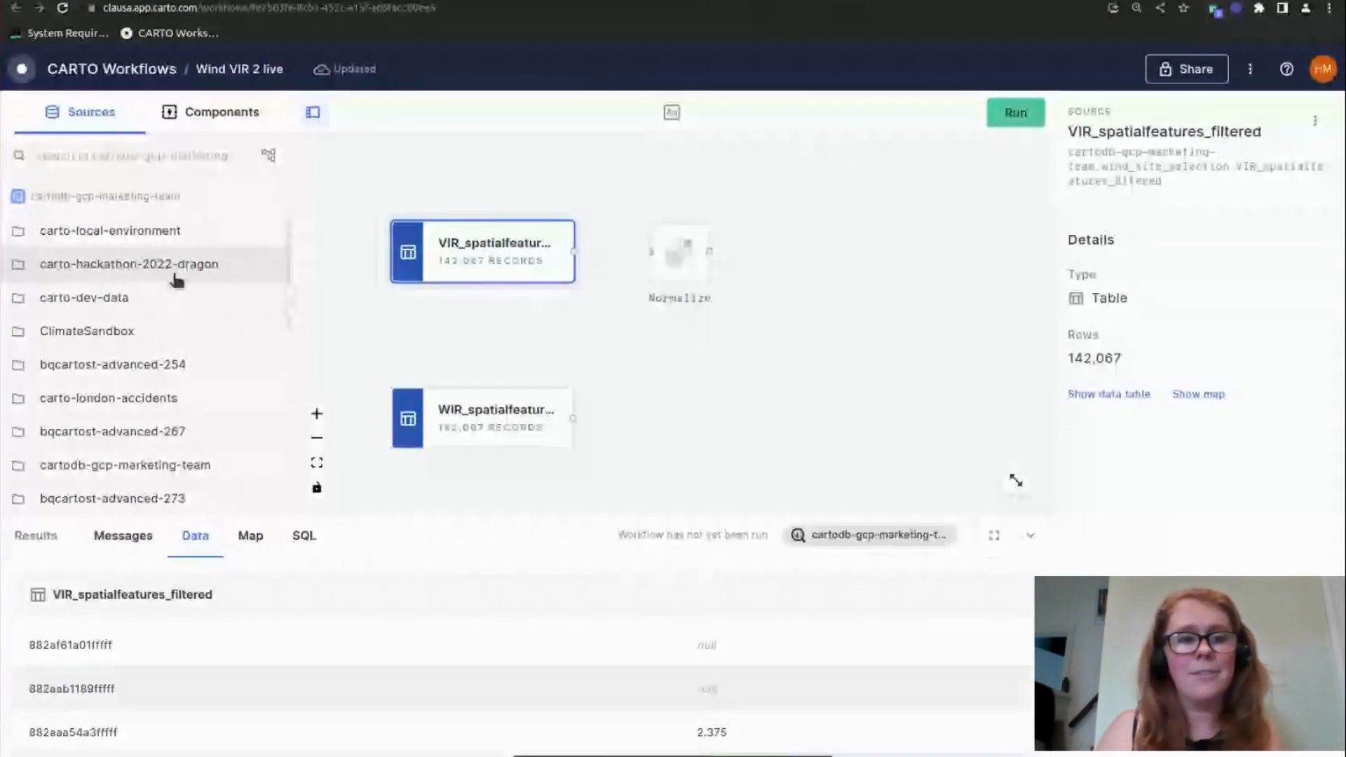
pyautogui.click(221, 112)
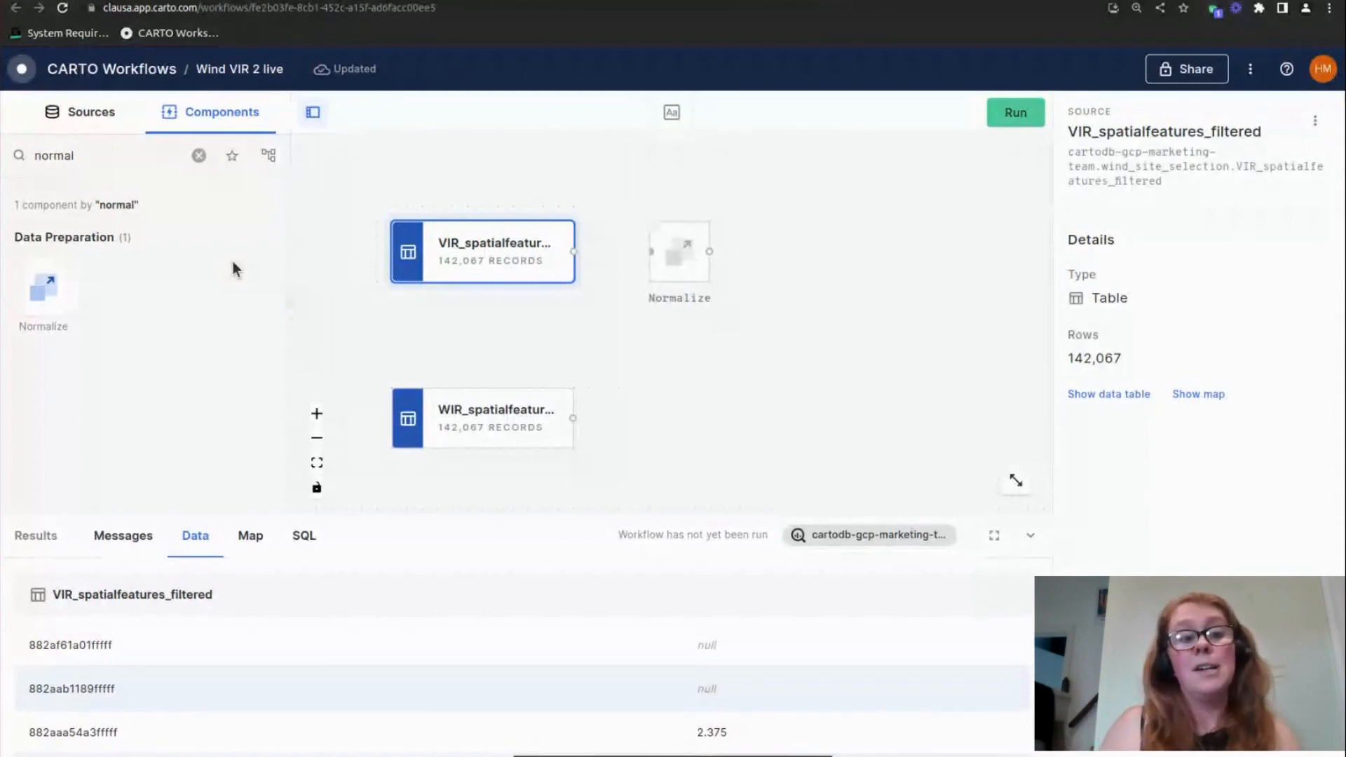
pyautogui.moveTo(574, 252); pyautogui.dragTo(650, 252)
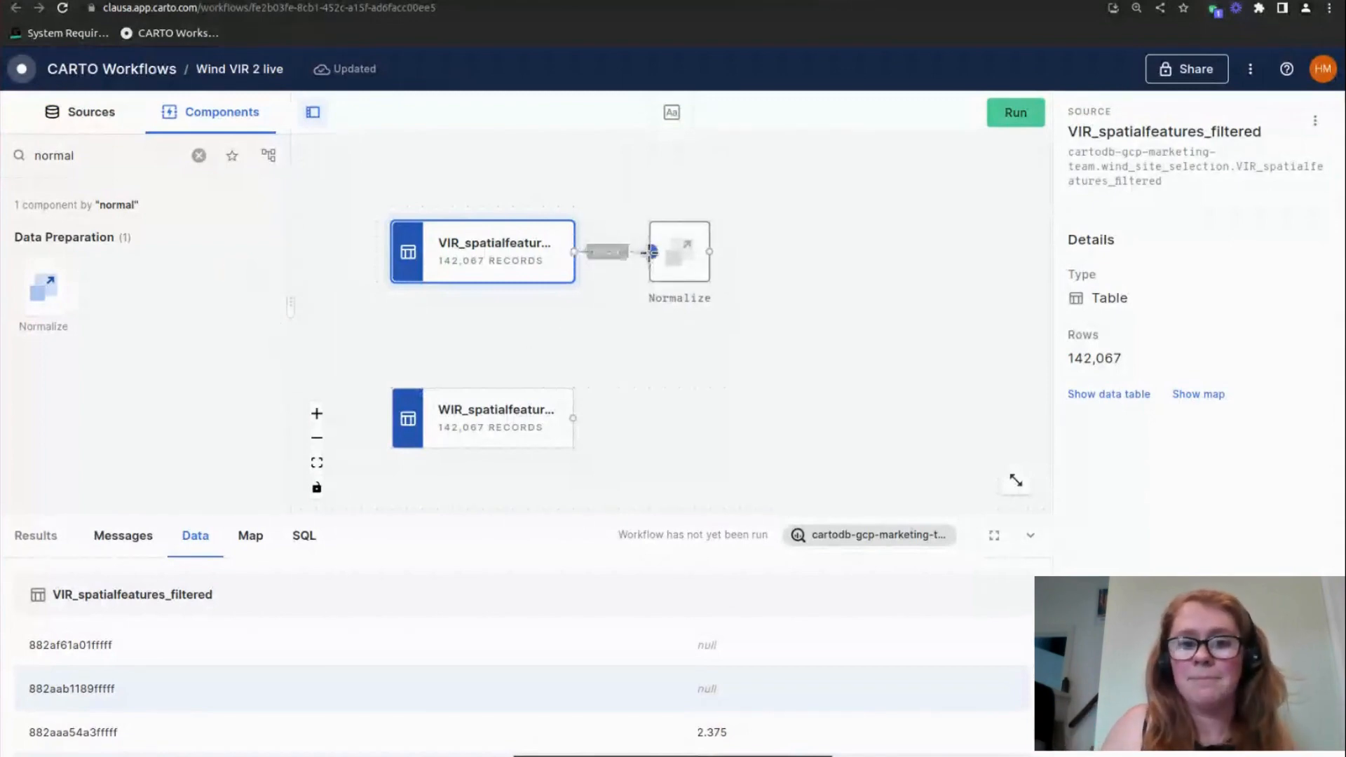
pyautogui.moveTo(44, 288); pyautogui.dragTo(701, 401)
pyautogui.moveTo(573, 418); pyautogui.dragTo(652, 418)
# Check that the Normalize components use avg_wind and population_30km without z-scores, and run the workflow
pyautogui.click(683, 263)
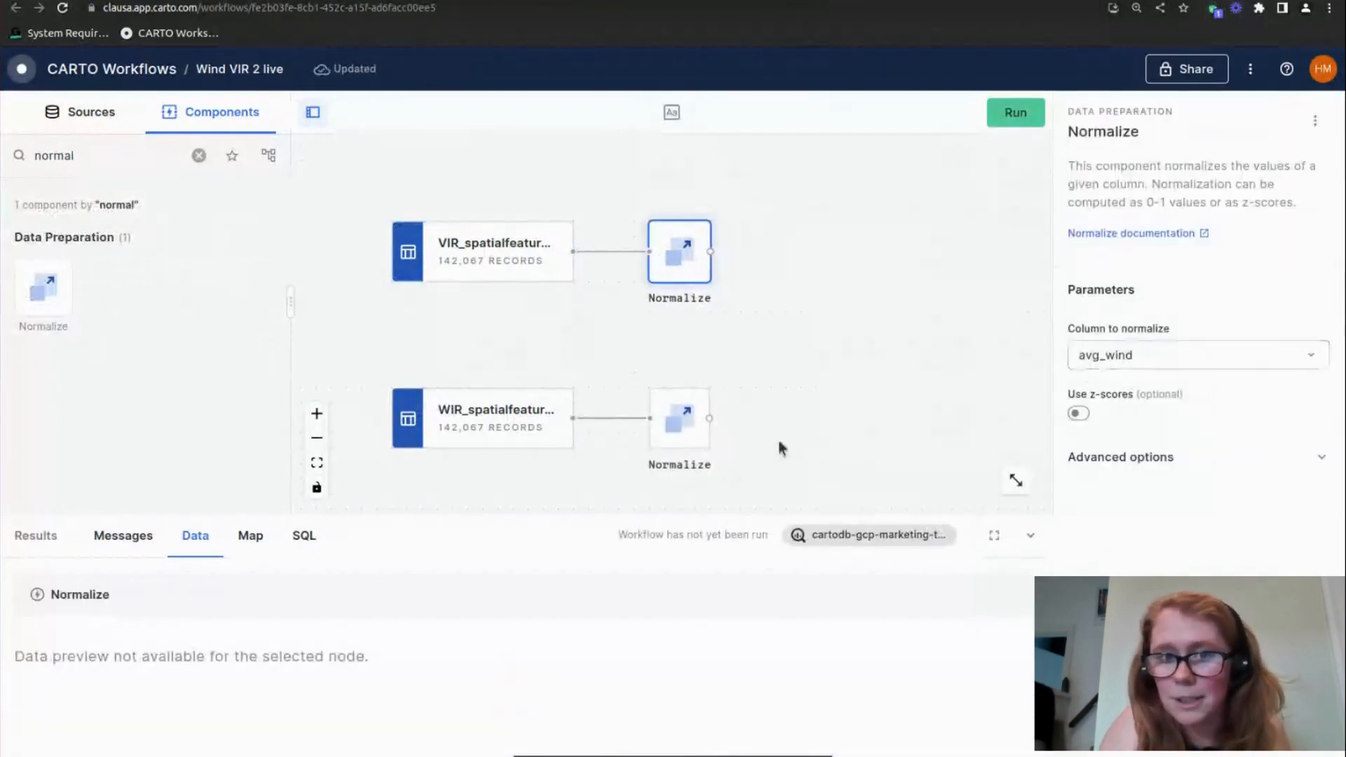
pyautogui.click(679, 429)
pyautogui.click(1016, 112)
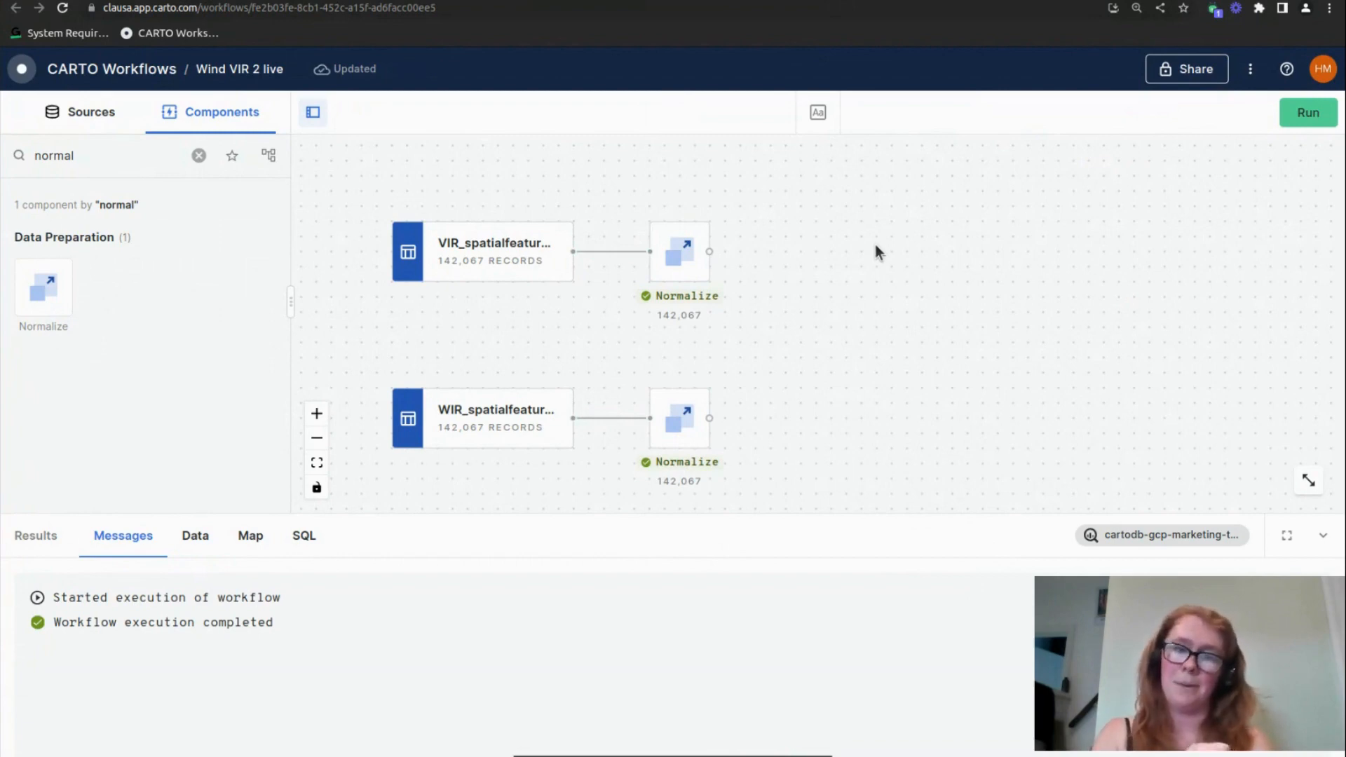
# Review the output data of both Normalize components, comparing avg_wind and population_30km with their normalized columns
pyautogui.click(686, 268)
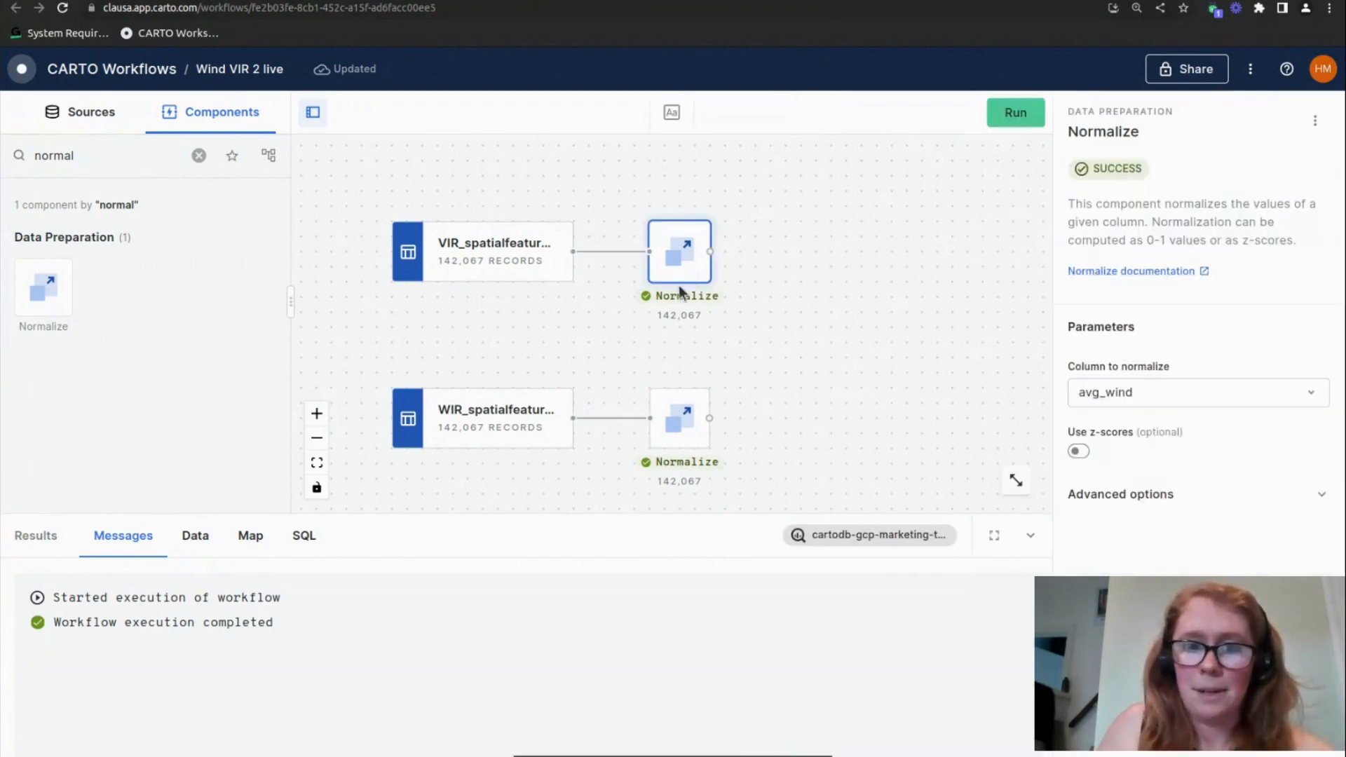
pyautogui.click(205, 544)
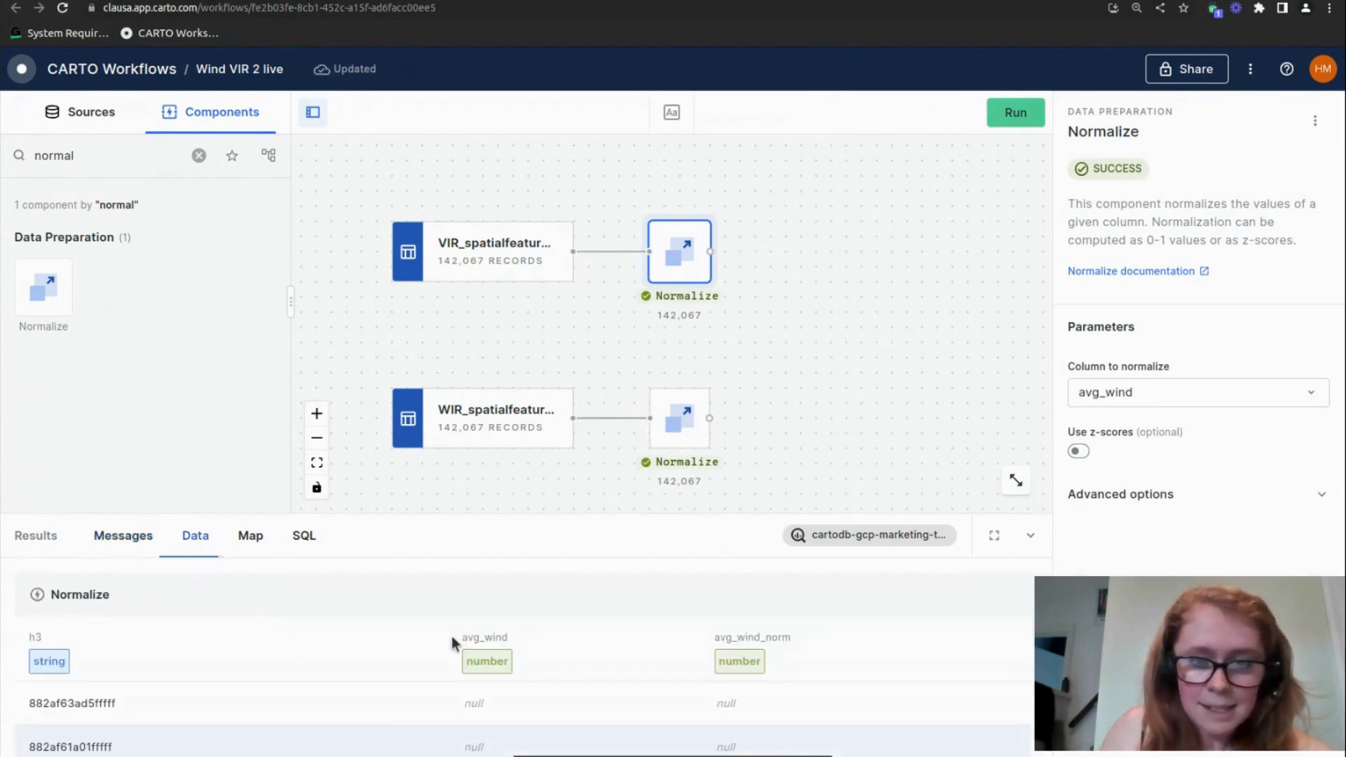
pyautogui.click(686, 436)
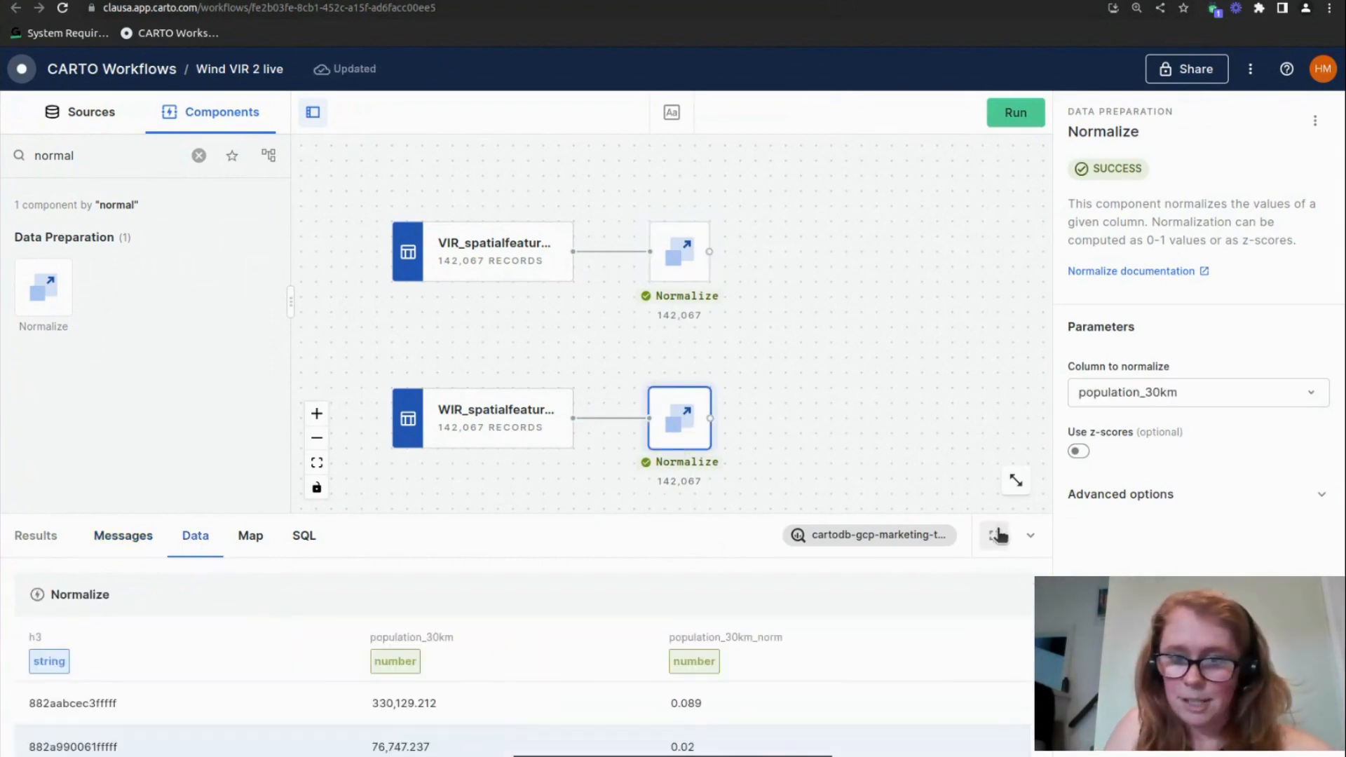
# Find the Join component, add it, and connect the avg_wind Normalize output as main table and the population_30km Normalize output as secondary
pyautogui.click(995, 535)
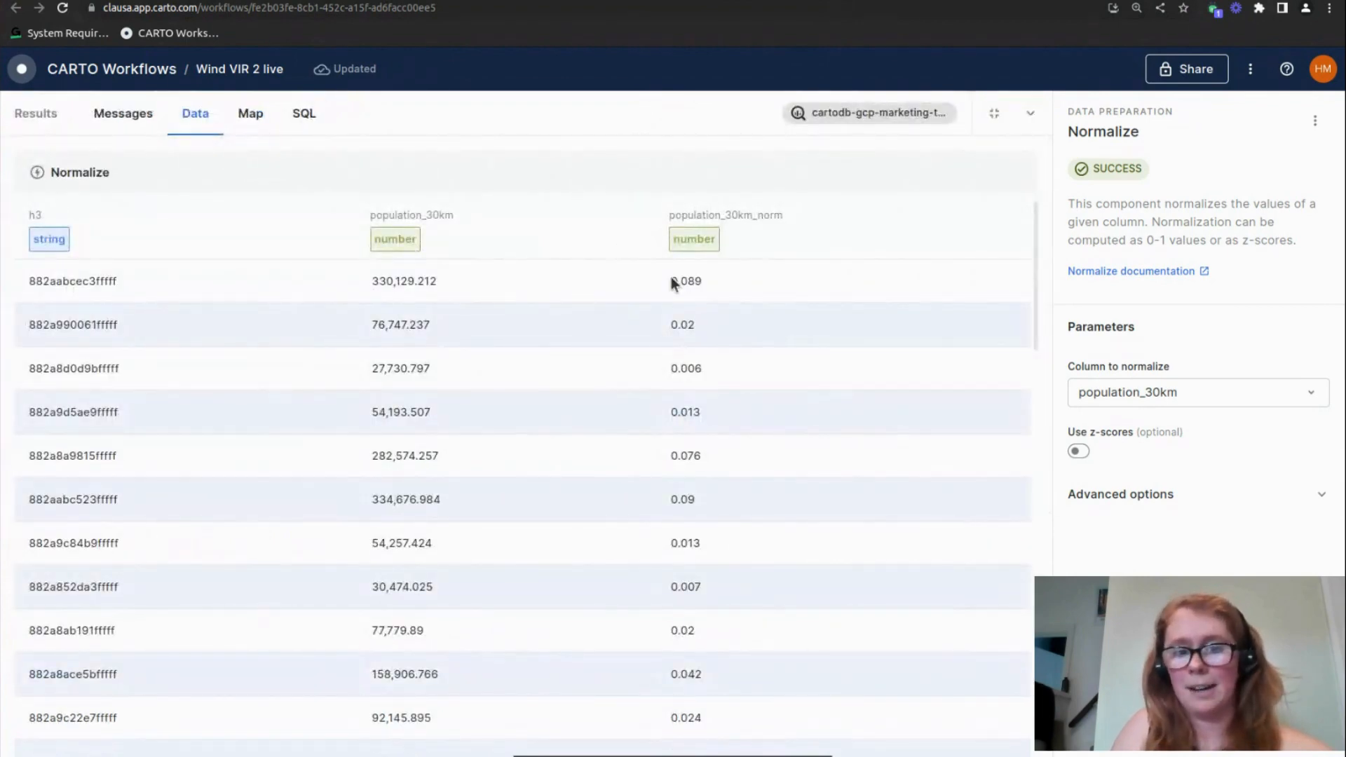
pyautogui.click(1033, 113)
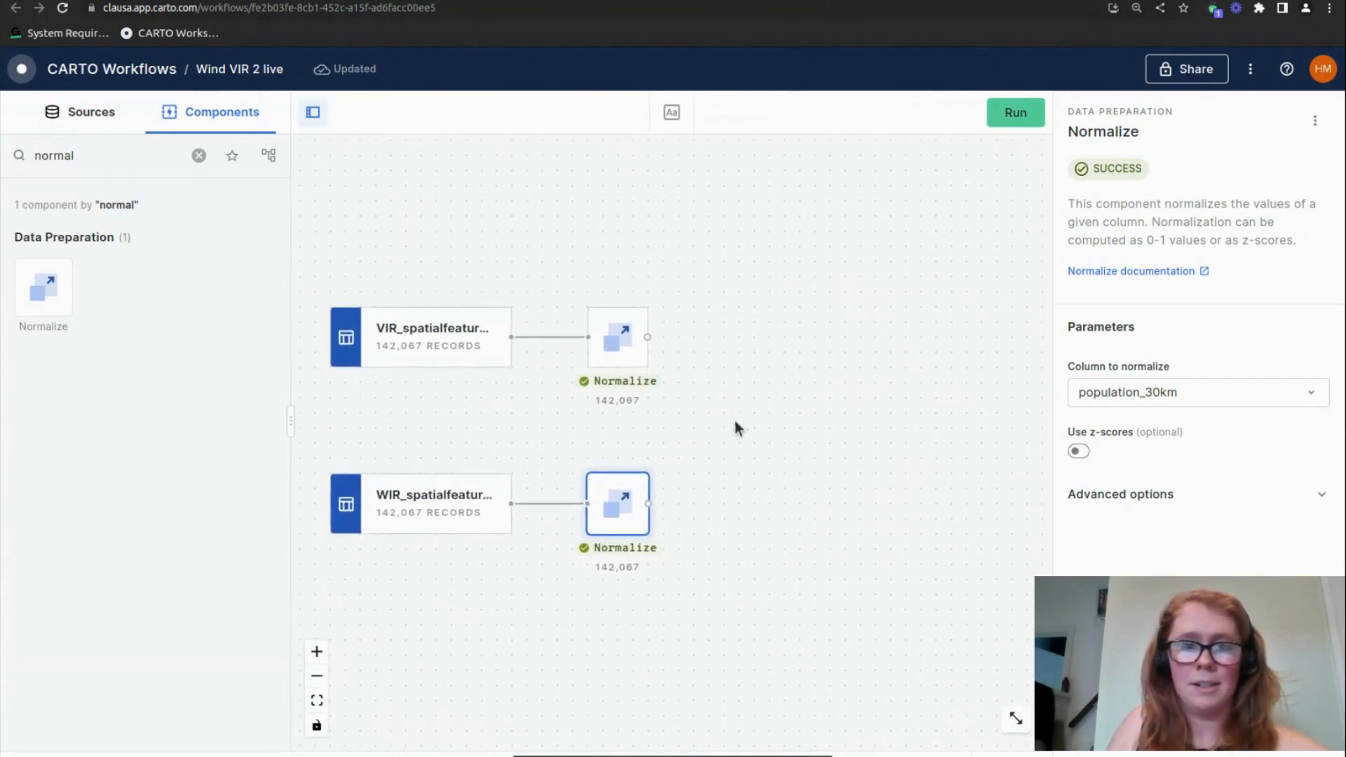
pyautogui.click(120, 157)
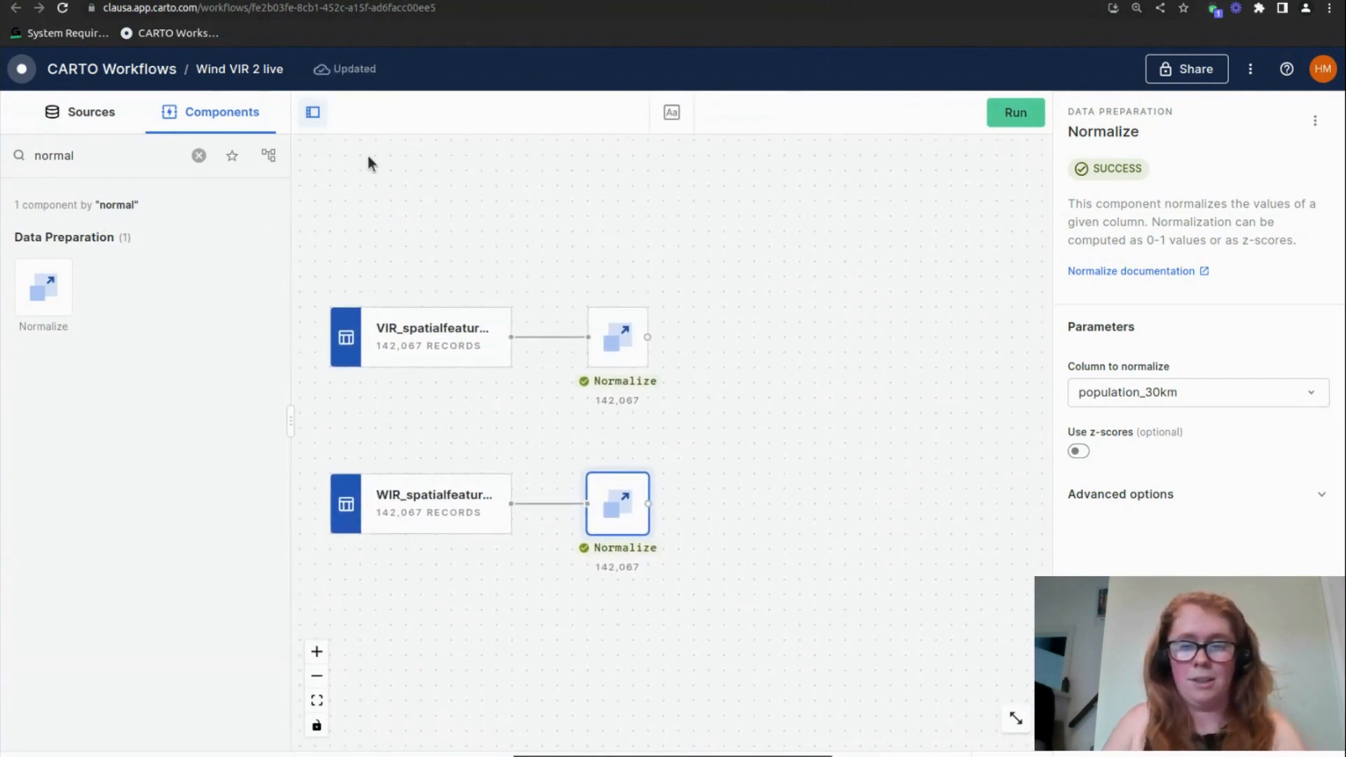
pyautogui.press('BackSpace')
pyautogui.press('BackSpace')
pyautogui.press('BackSpace')
pyautogui.press('BackSpace')
pyautogui.write('join')
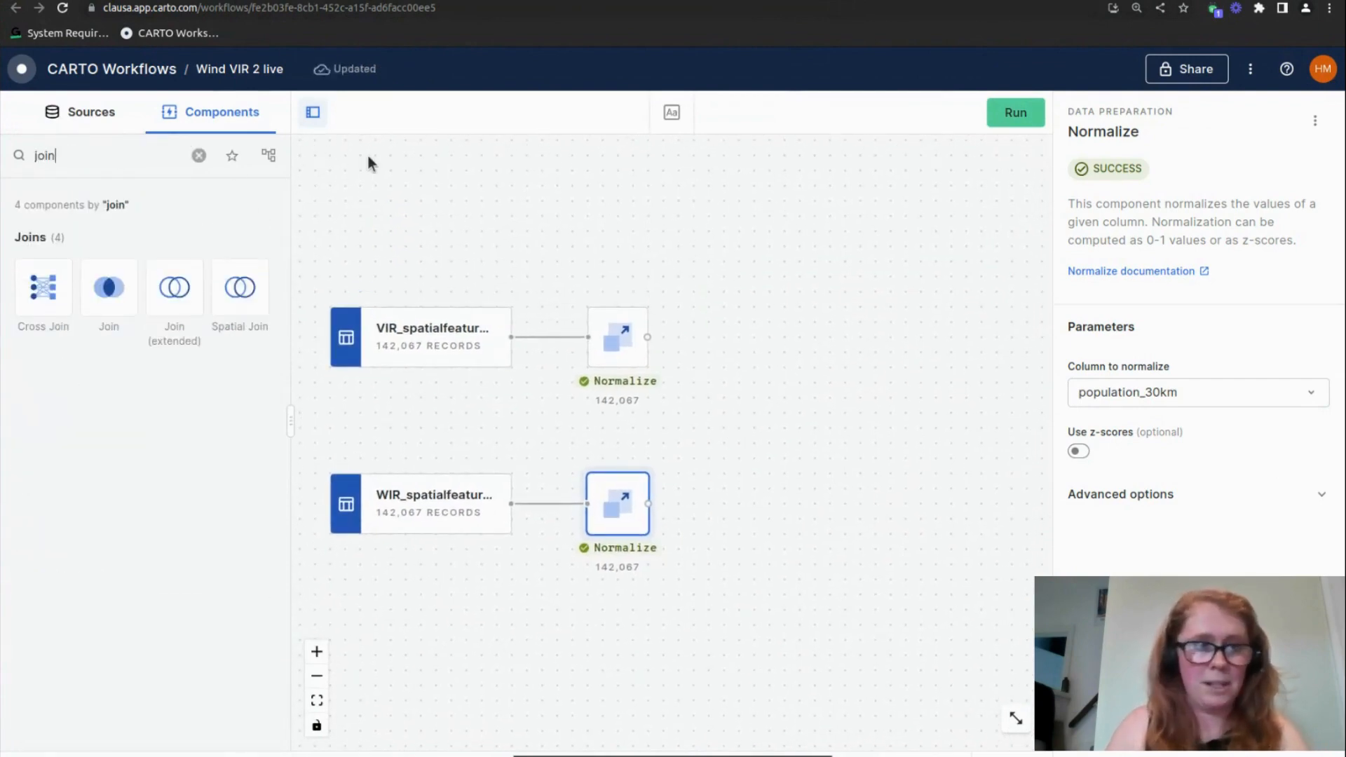
pyautogui.moveTo(109, 287); pyautogui.dragTo(742, 370)
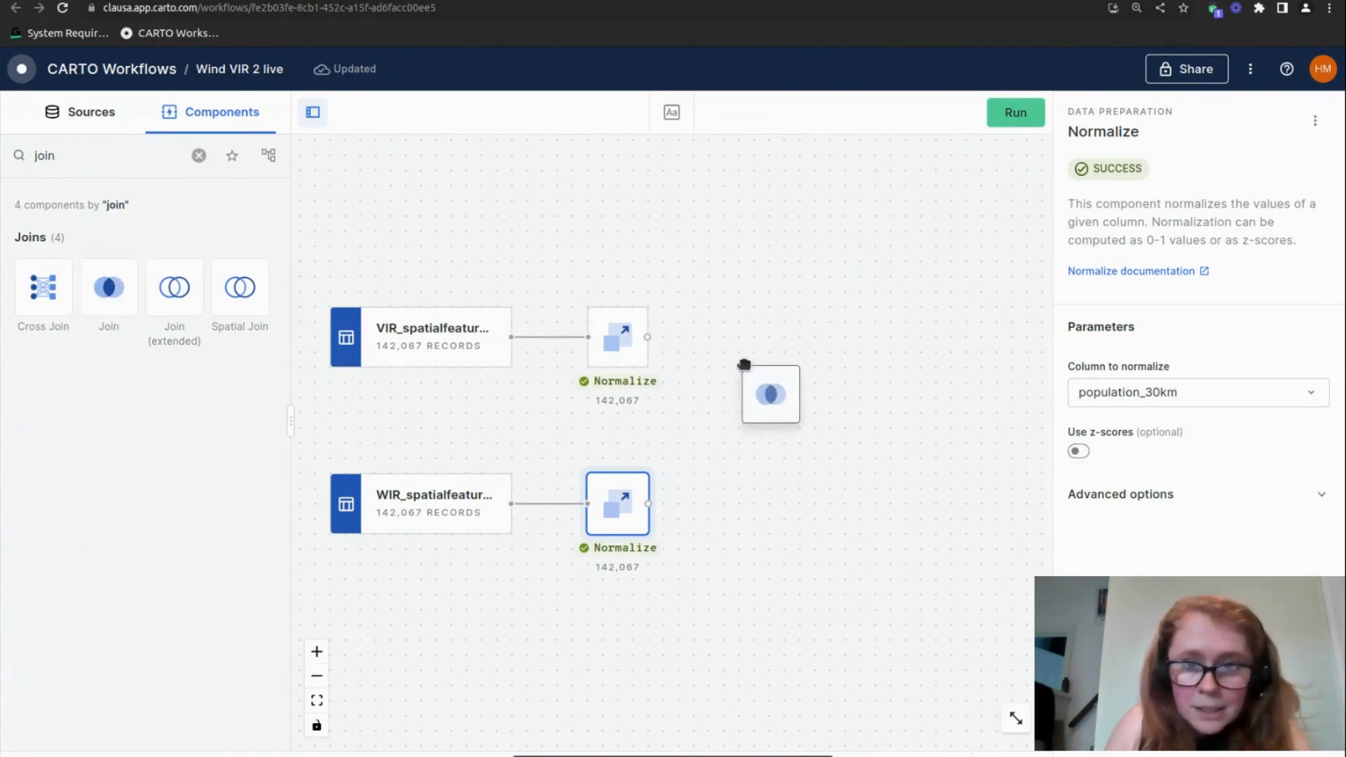
pyautogui.moveTo(647, 336); pyautogui.dragTo(740, 386)
pyautogui.moveTo(648, 503); pyautogui.dragTo(777, 435)
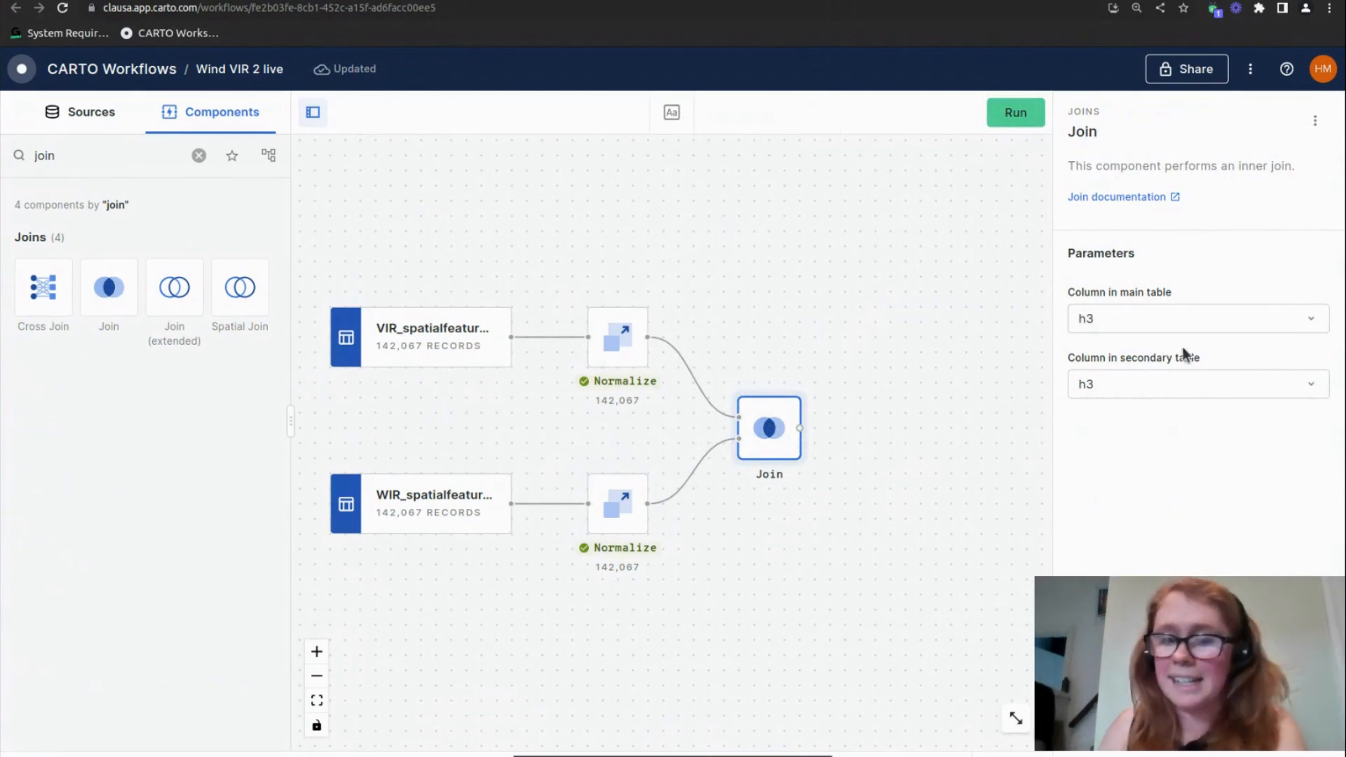
# Run the workflow and review the Join component's output data
pyautogui.click(1014, 115)
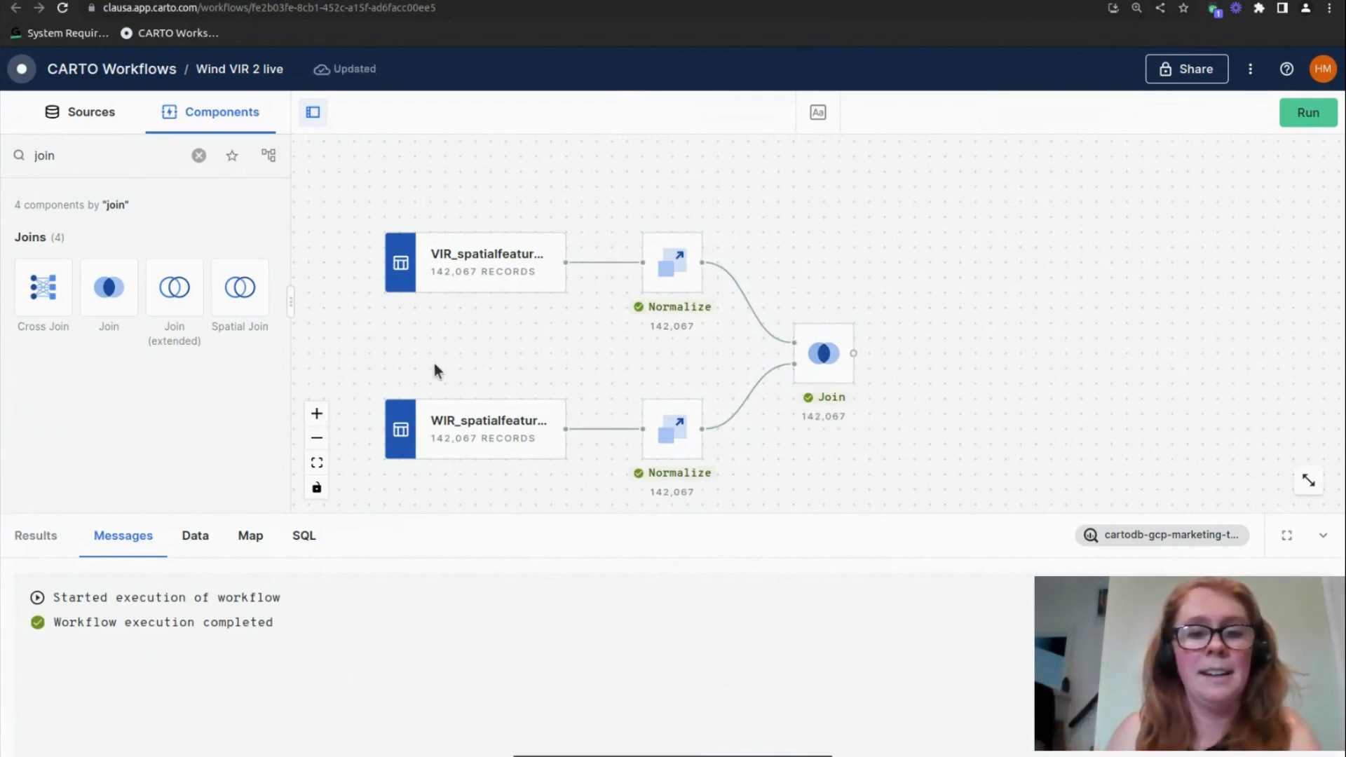
pyautogui.moveTo(105, 156); pyautogui.dragTo(28, 150)
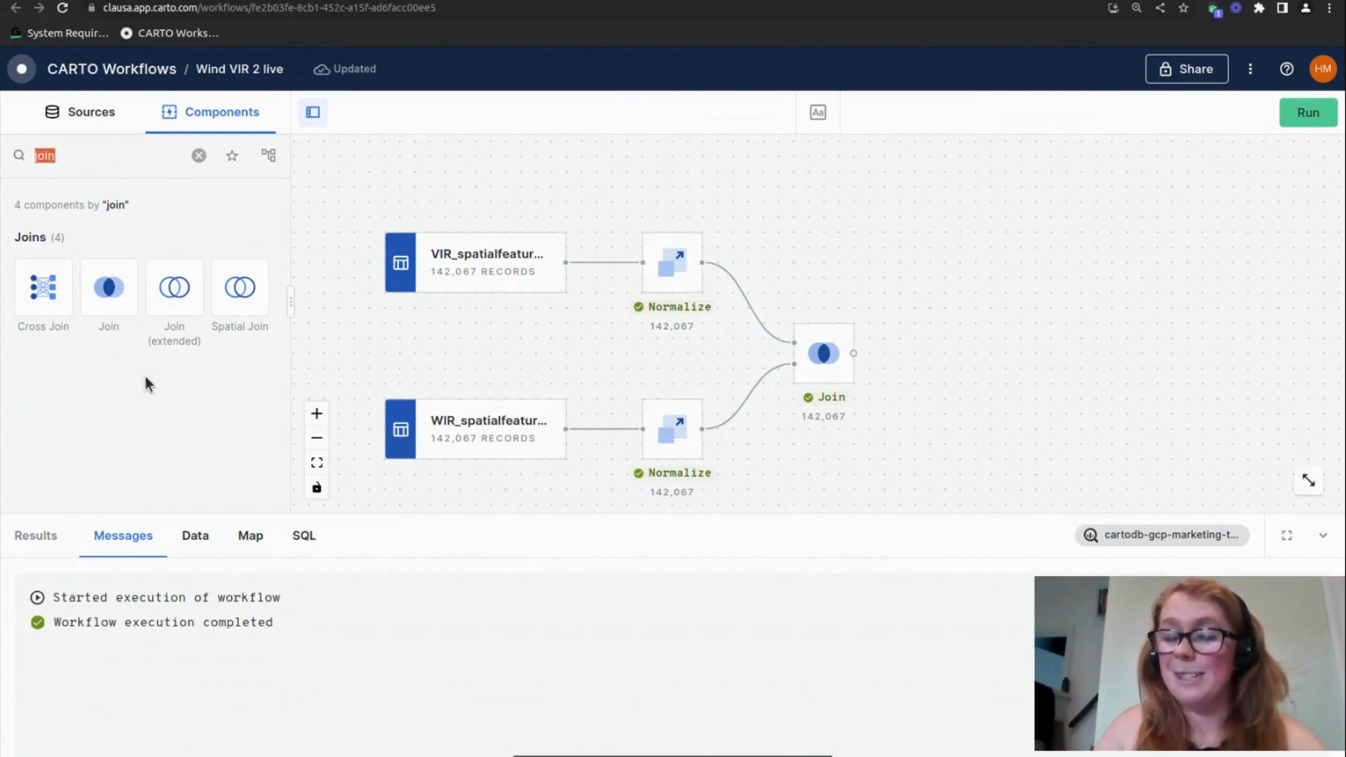
pyautogui.click(813, 356)
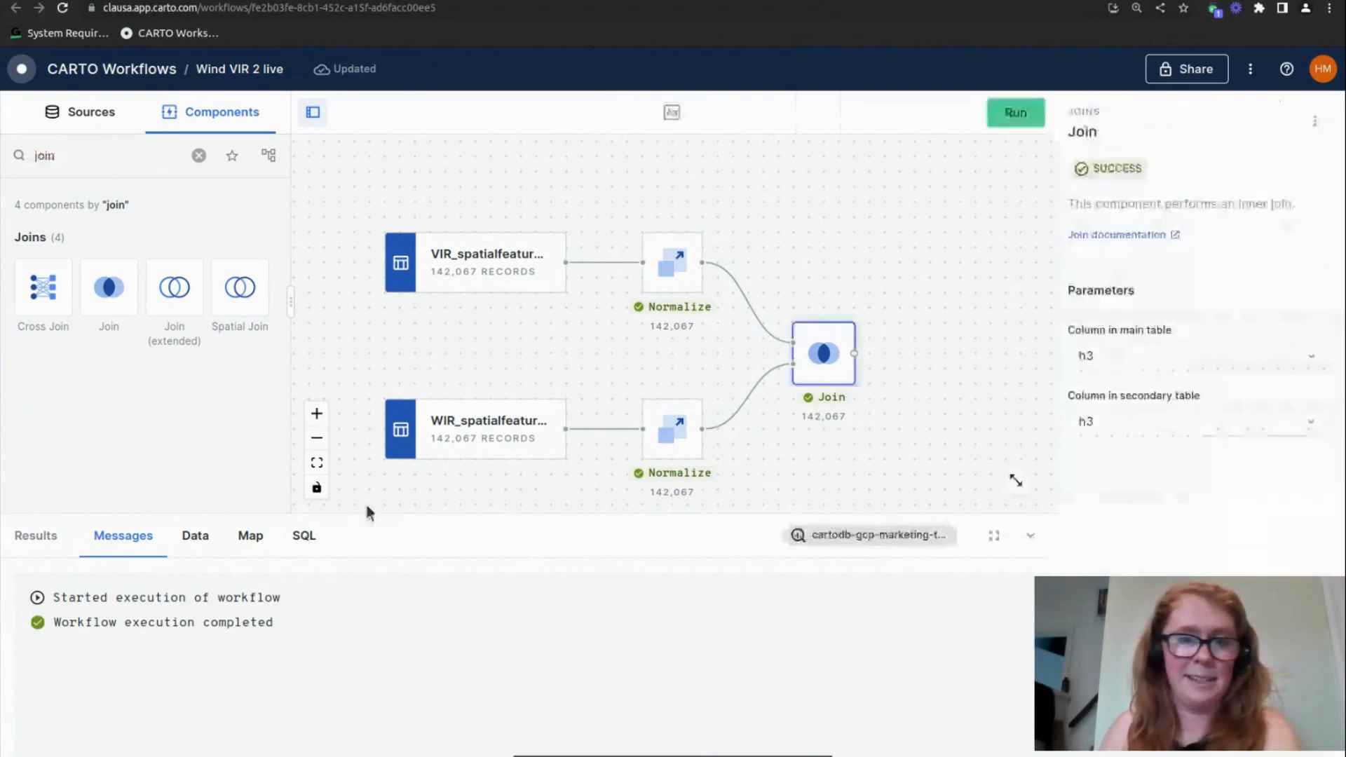
pyautogui.click(201, 536)
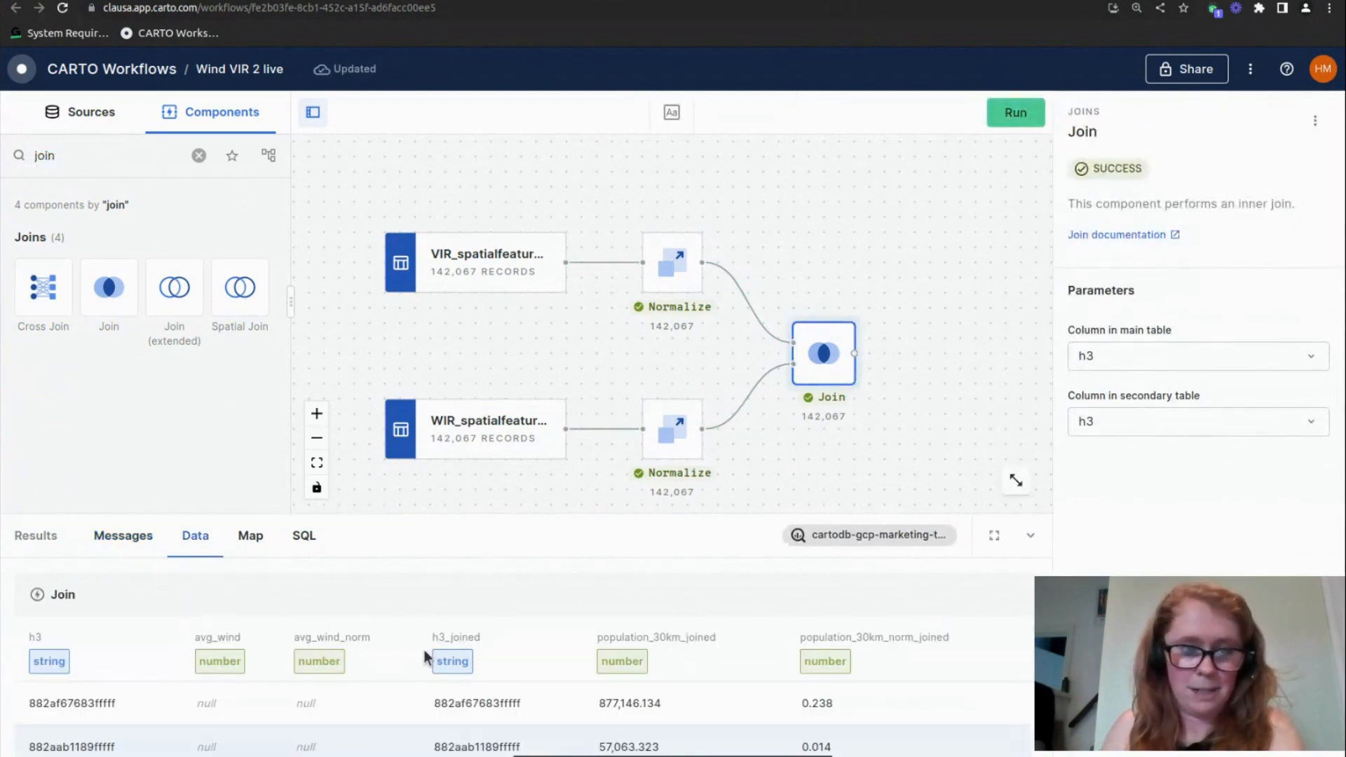
pyautogui.hscroll(2, 483, 372)
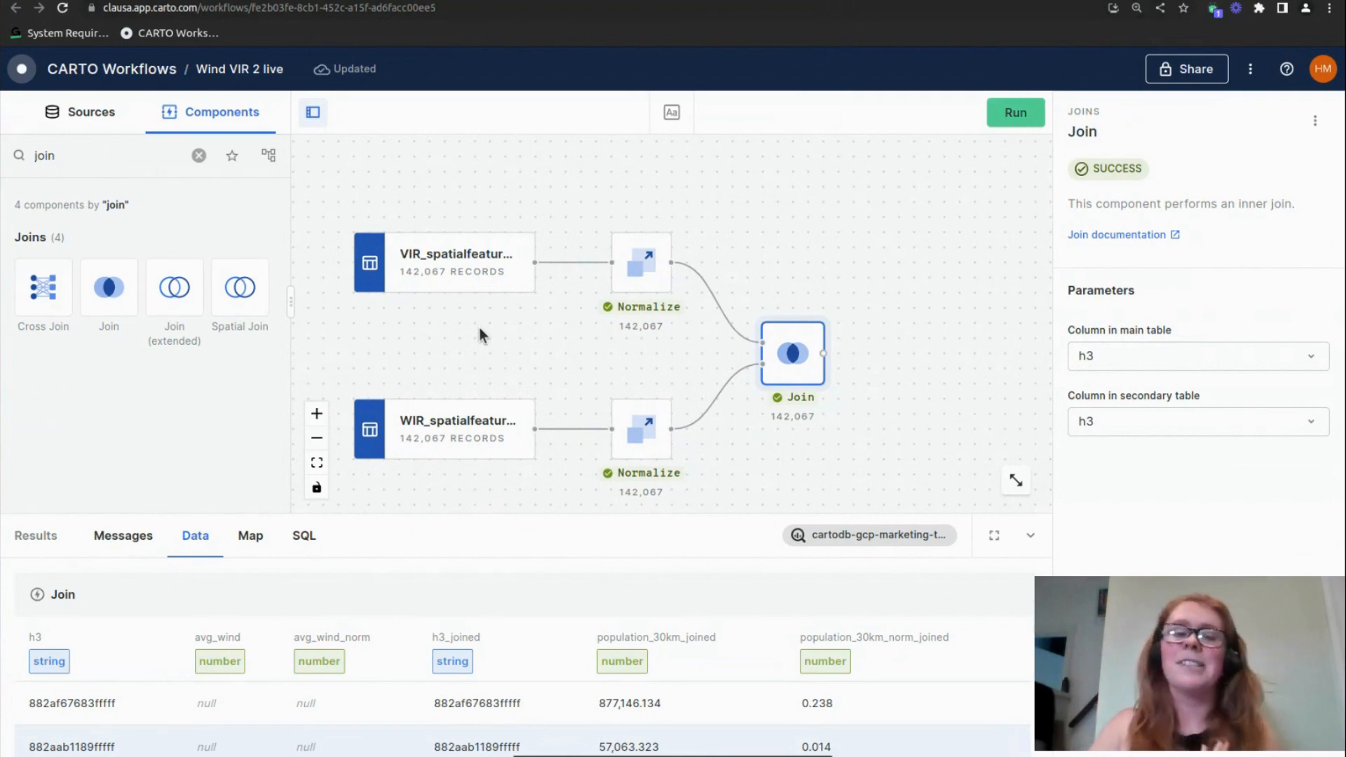
# Find the Create Column component, connect it after Join, and name its new column index
pyautogui.doubleClick(168, 157)
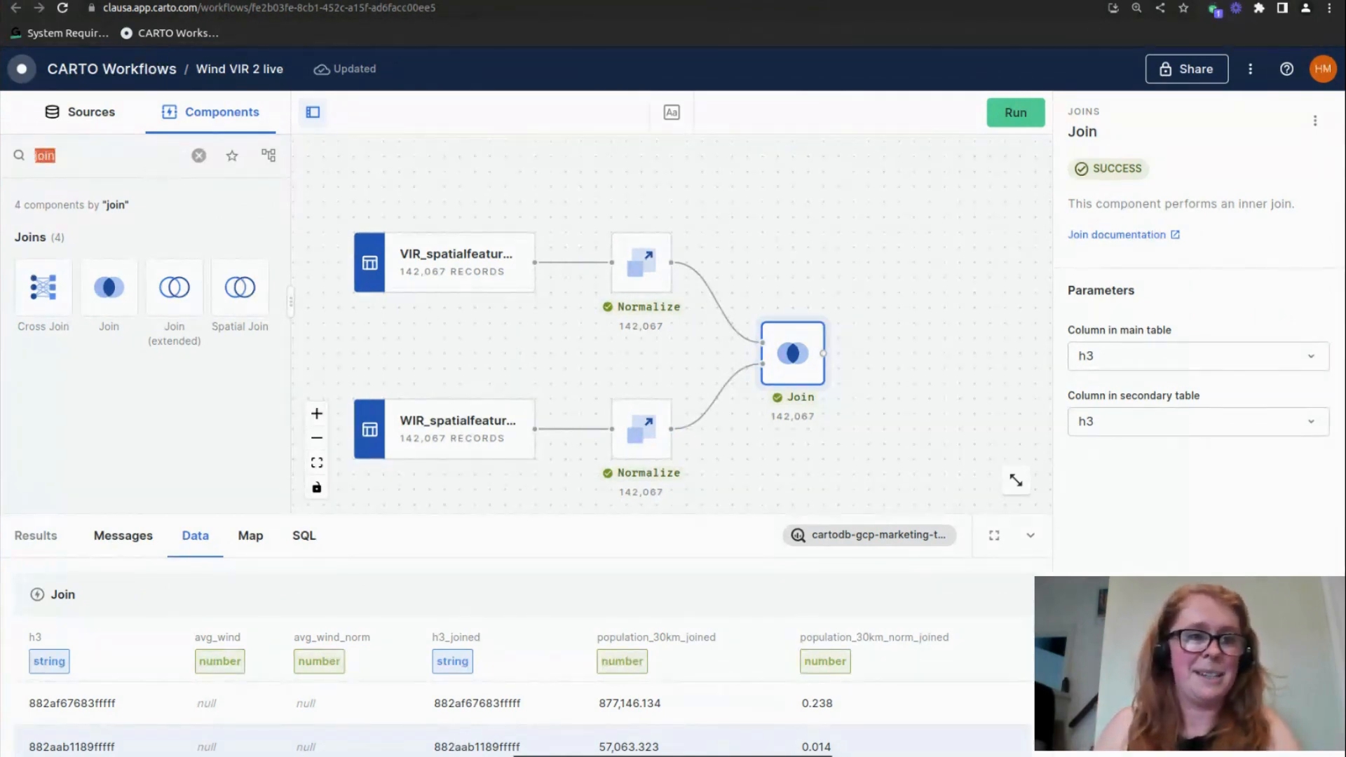
pyautogui.press('BackSpace')
pyautogui.write('create')
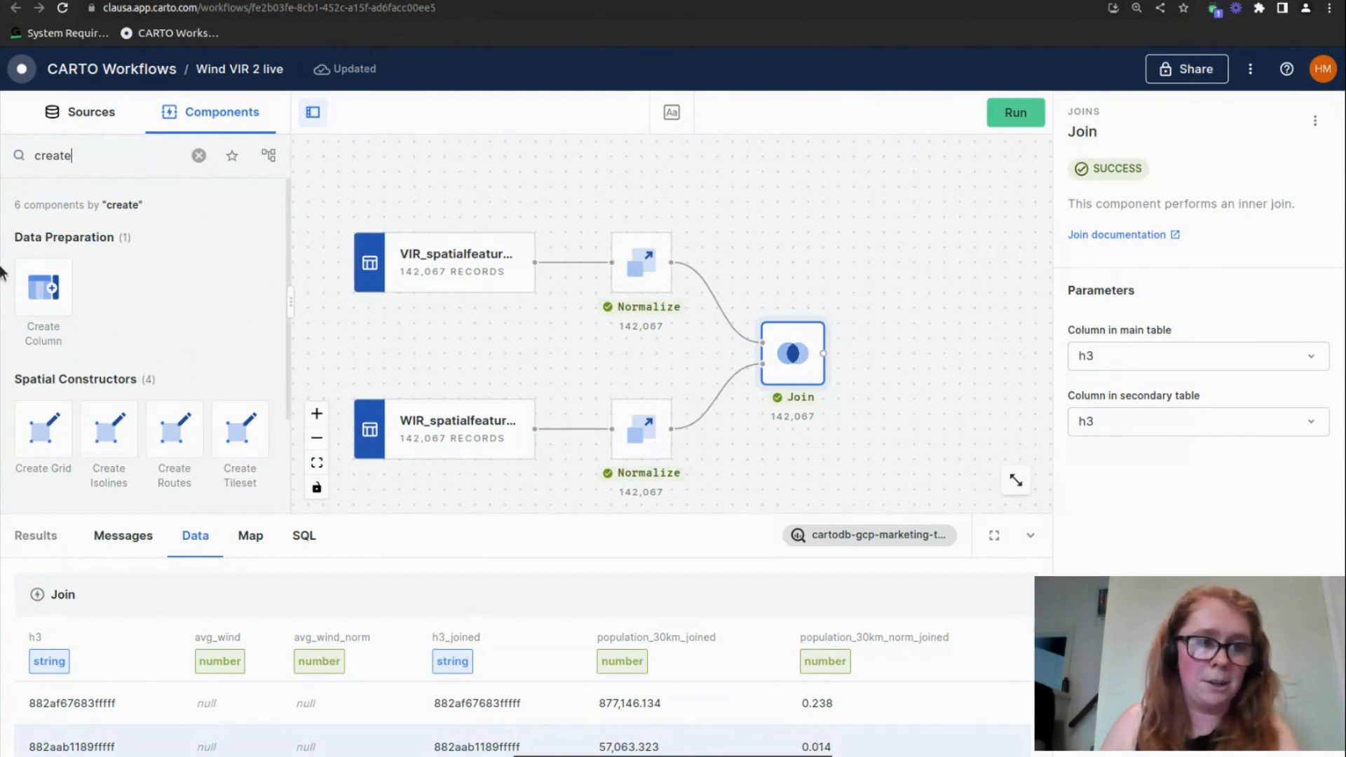
pyautogui.moveTo(44, 288); pyautogui.dragTo(943, 352)
pyautogui.moveTo(825, 354); pyautogui.dragTo(916, 353)
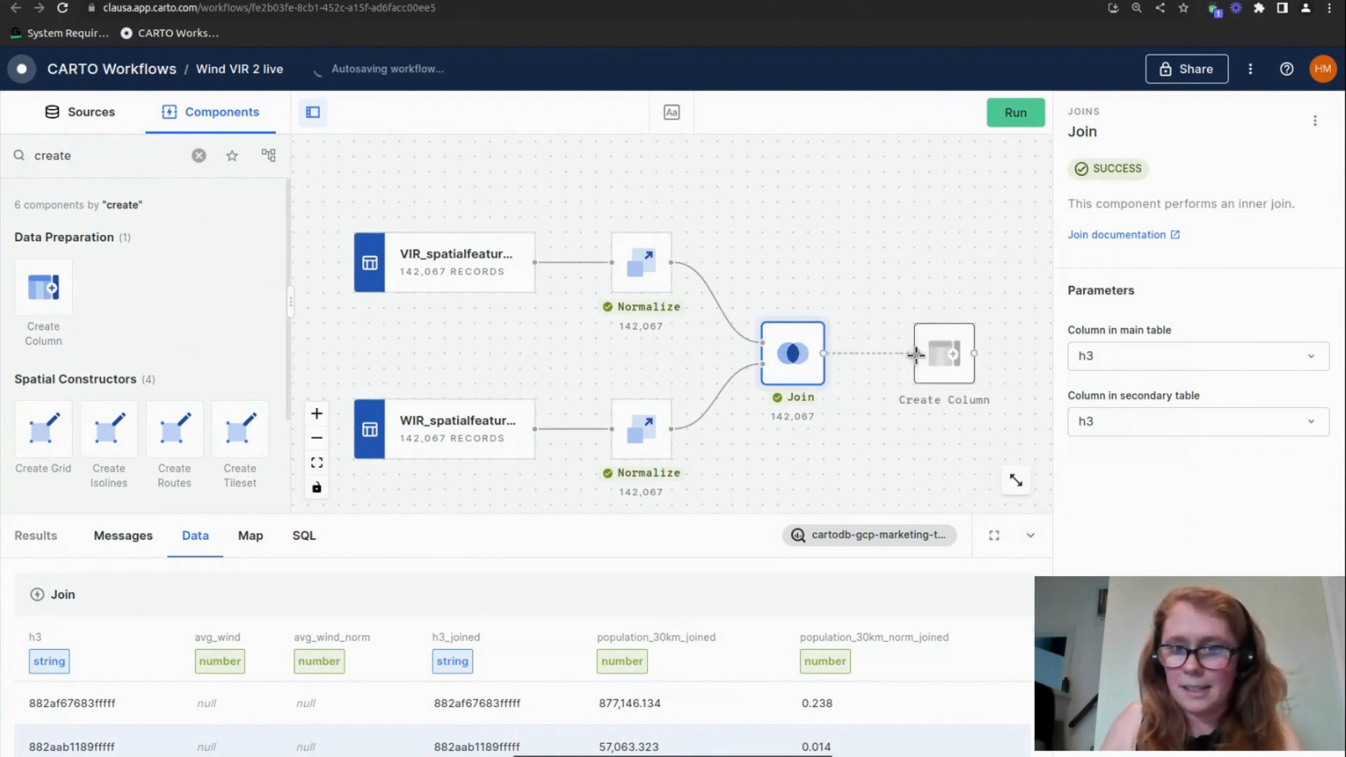
pyautogui.click(944, 355)
pyautogui.click(1095, 359)
pyautogui.write('index')
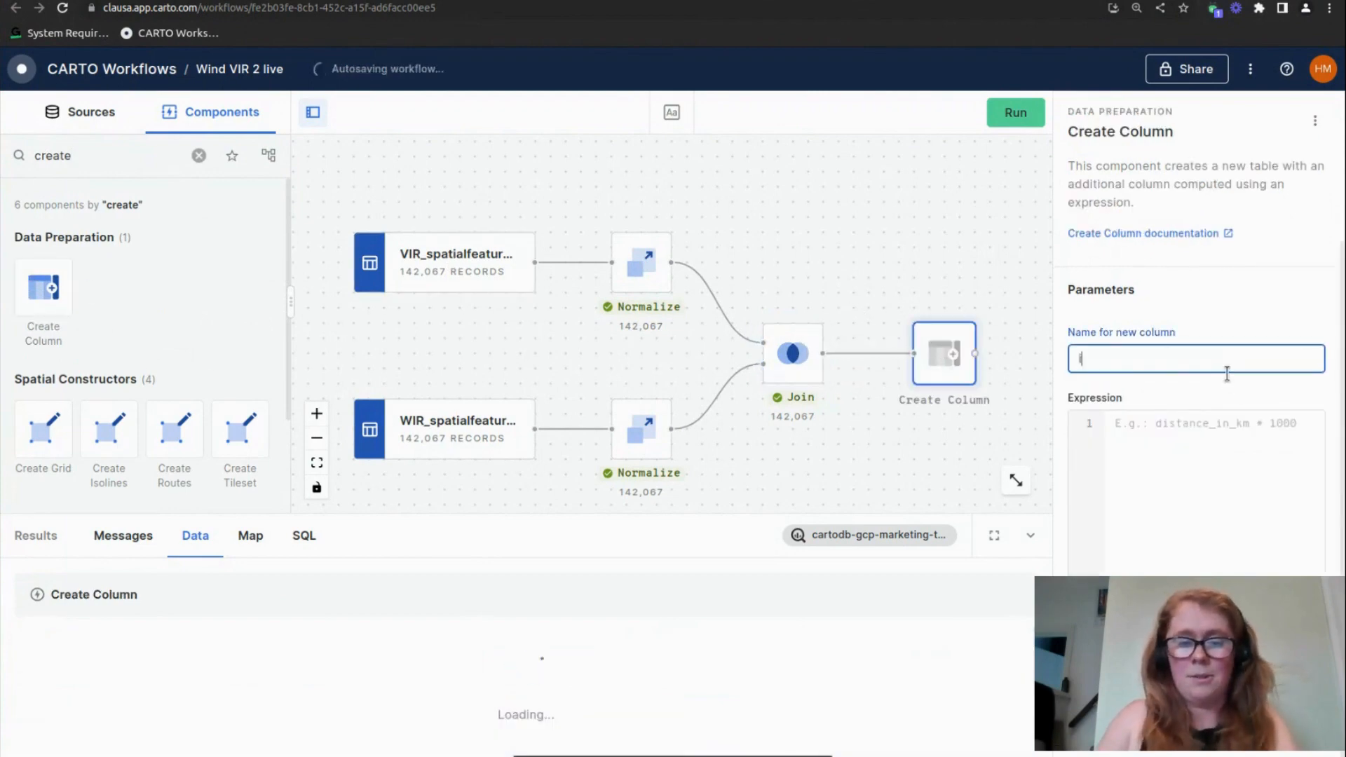
# Remove the connection between Join and Create Column and run the workflow again
pyautogui.click(784, 358)
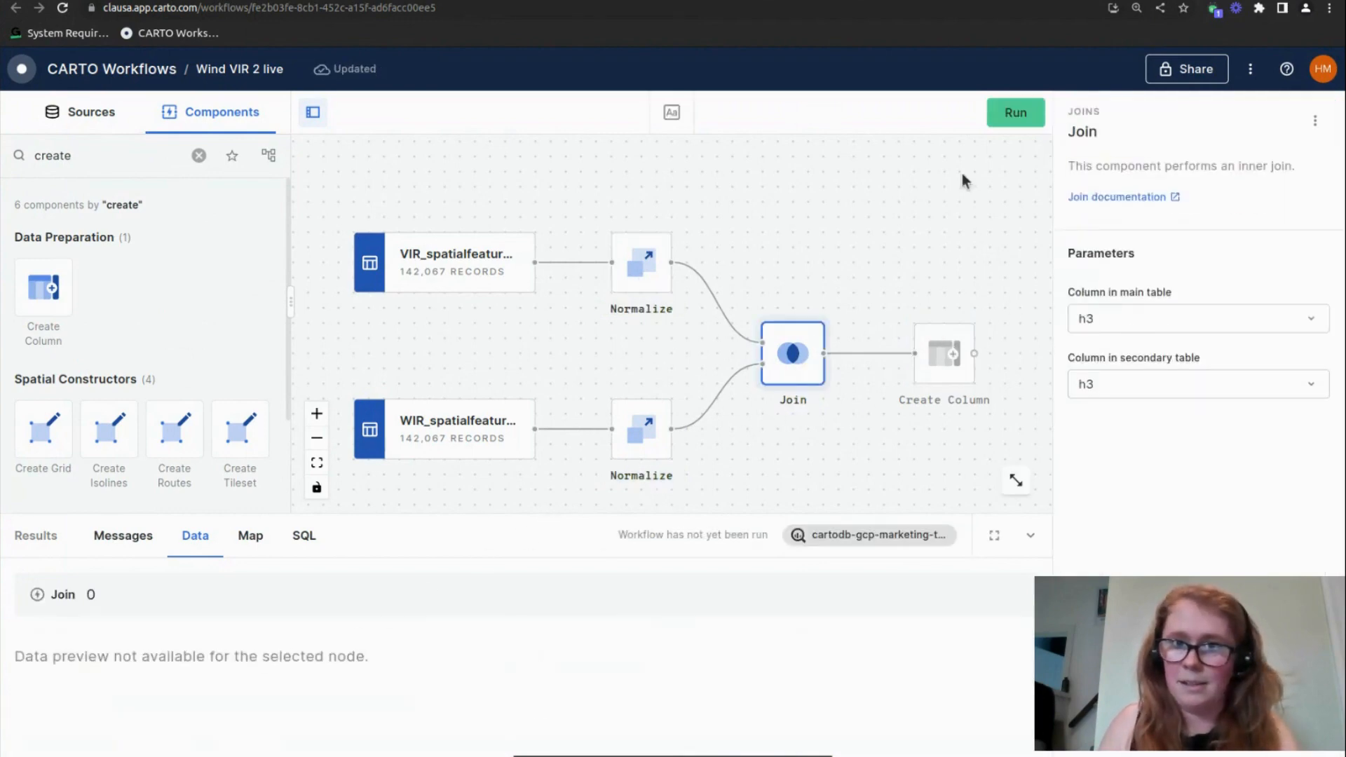
pyautogui.moveTo(845, 392); pyautogui.dragTo(777, 413)
pyautogui.click(874, 341)
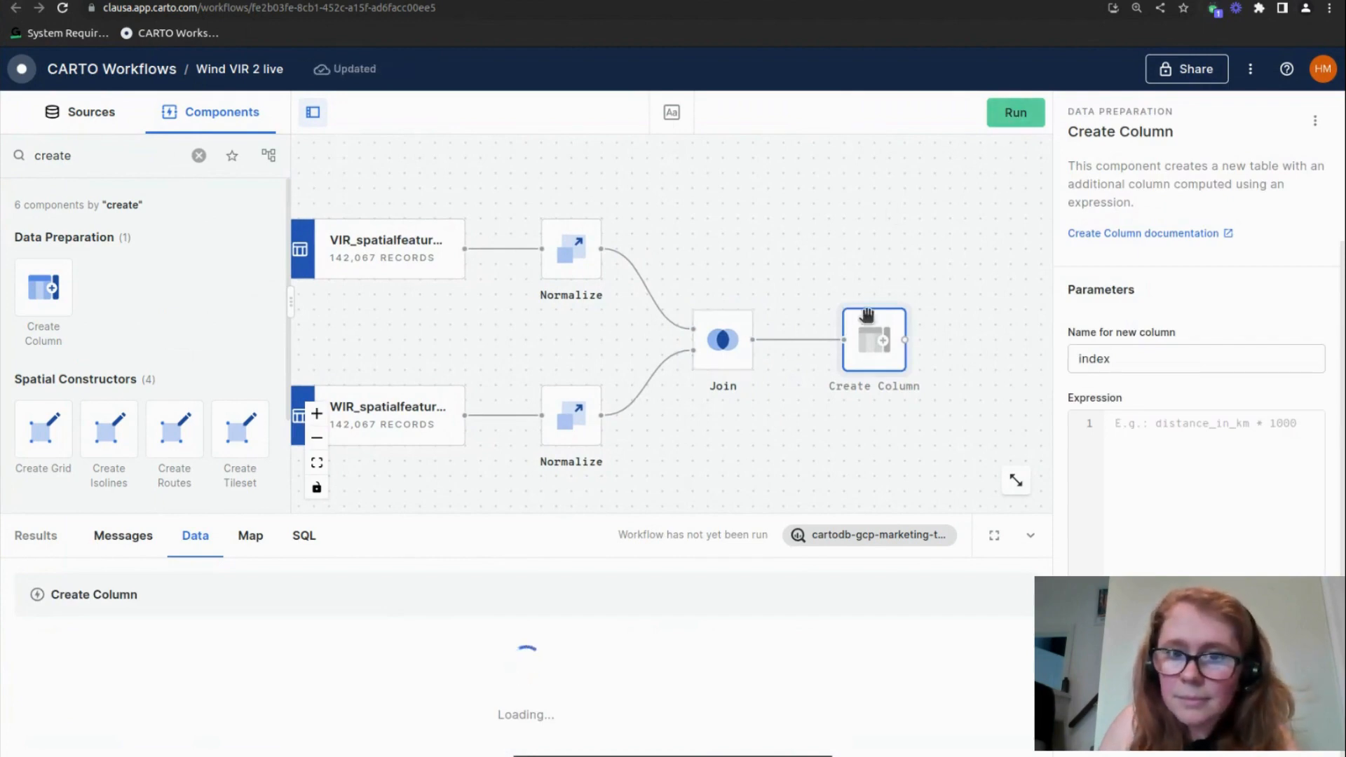
pyautogui.click(823, 343)
pyautogui.click(799, 309)
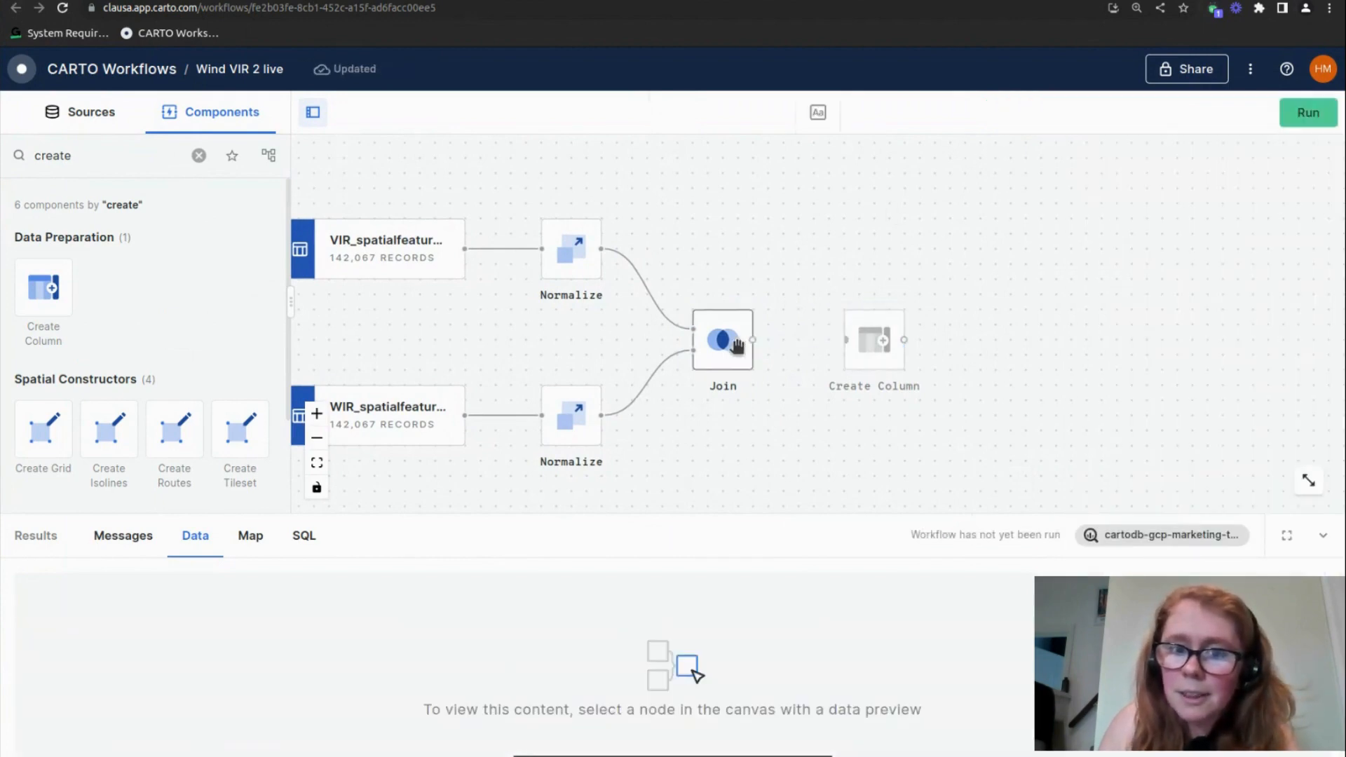
pyautogui.click(729, 344)
pyautogui.click(1012, 112)
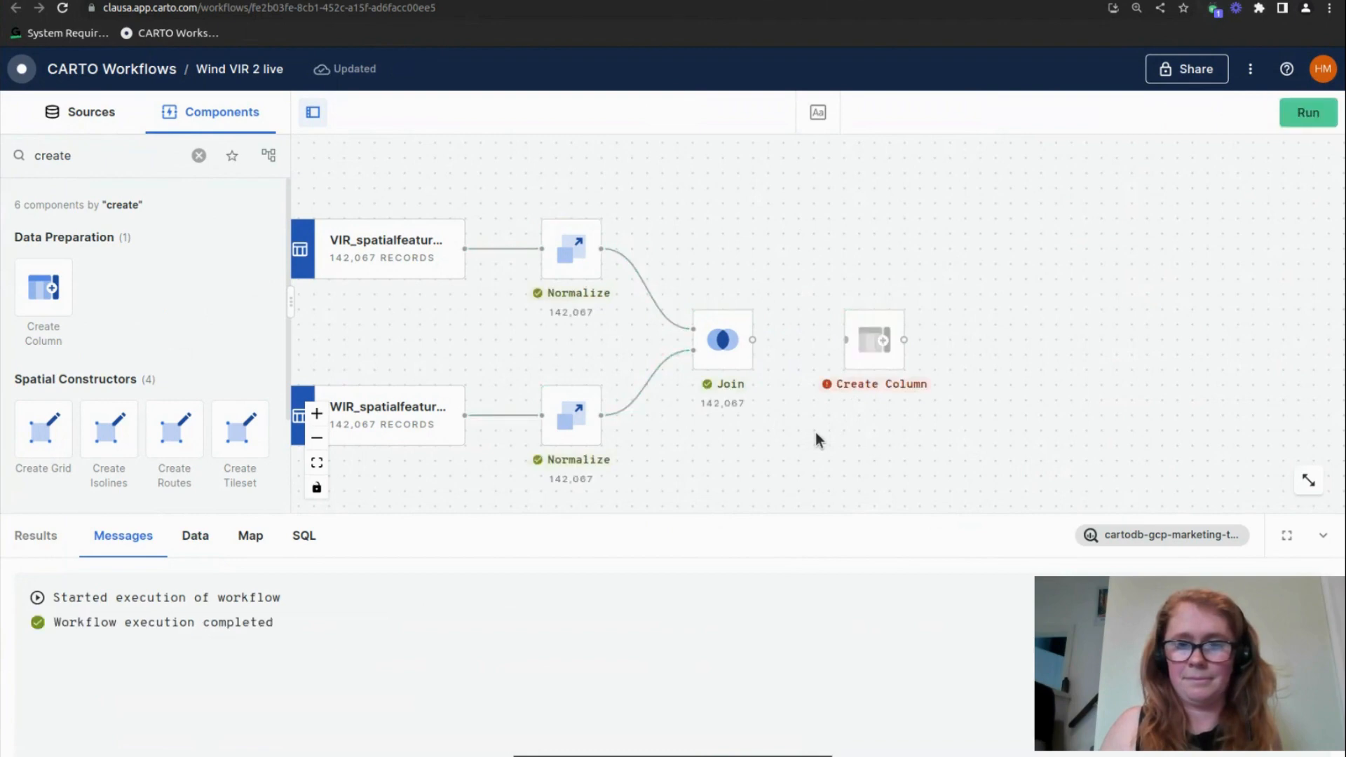
# Pick the avg_wind_norm column name from the Join output data and open Create Column's expression for editing
pyautogui.click(705, 379)
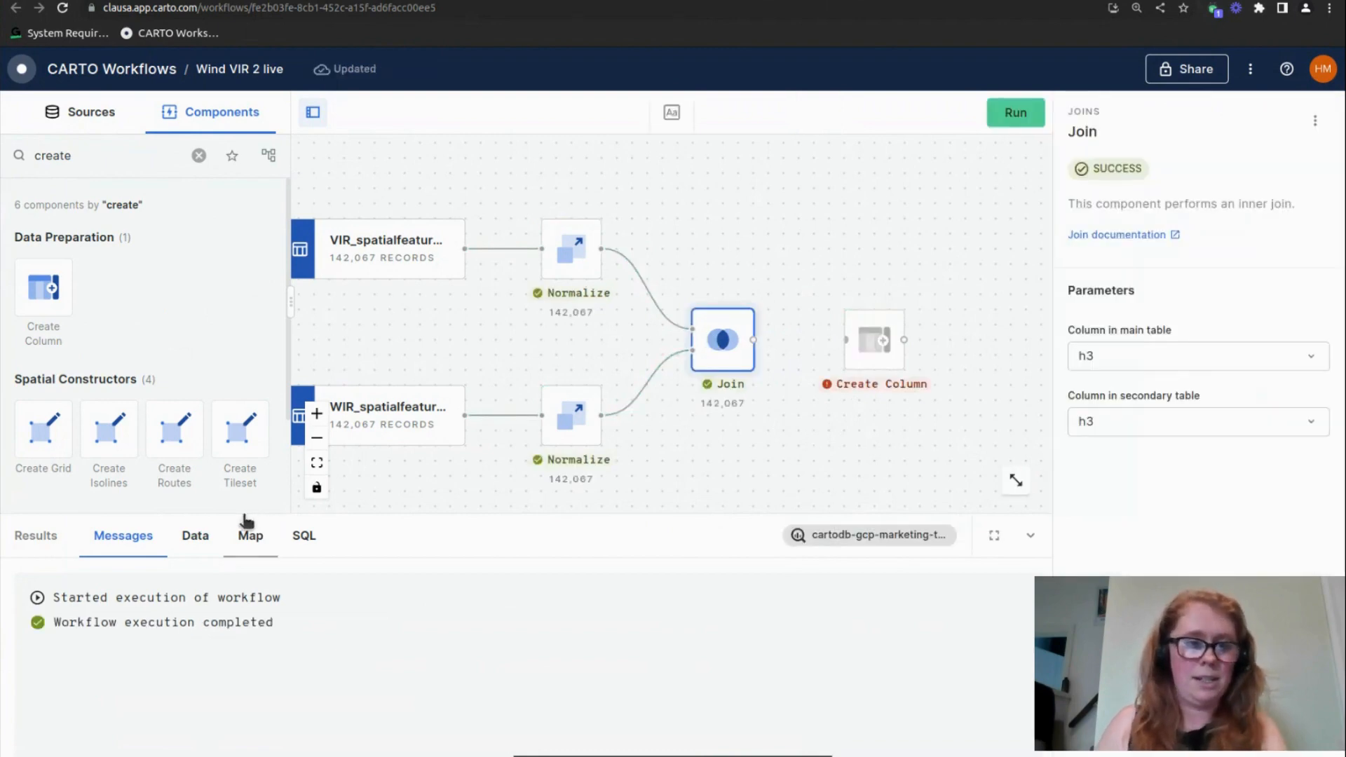
pyautogui.click(201, 540)
pyautogui.doubleClick(321, 637)
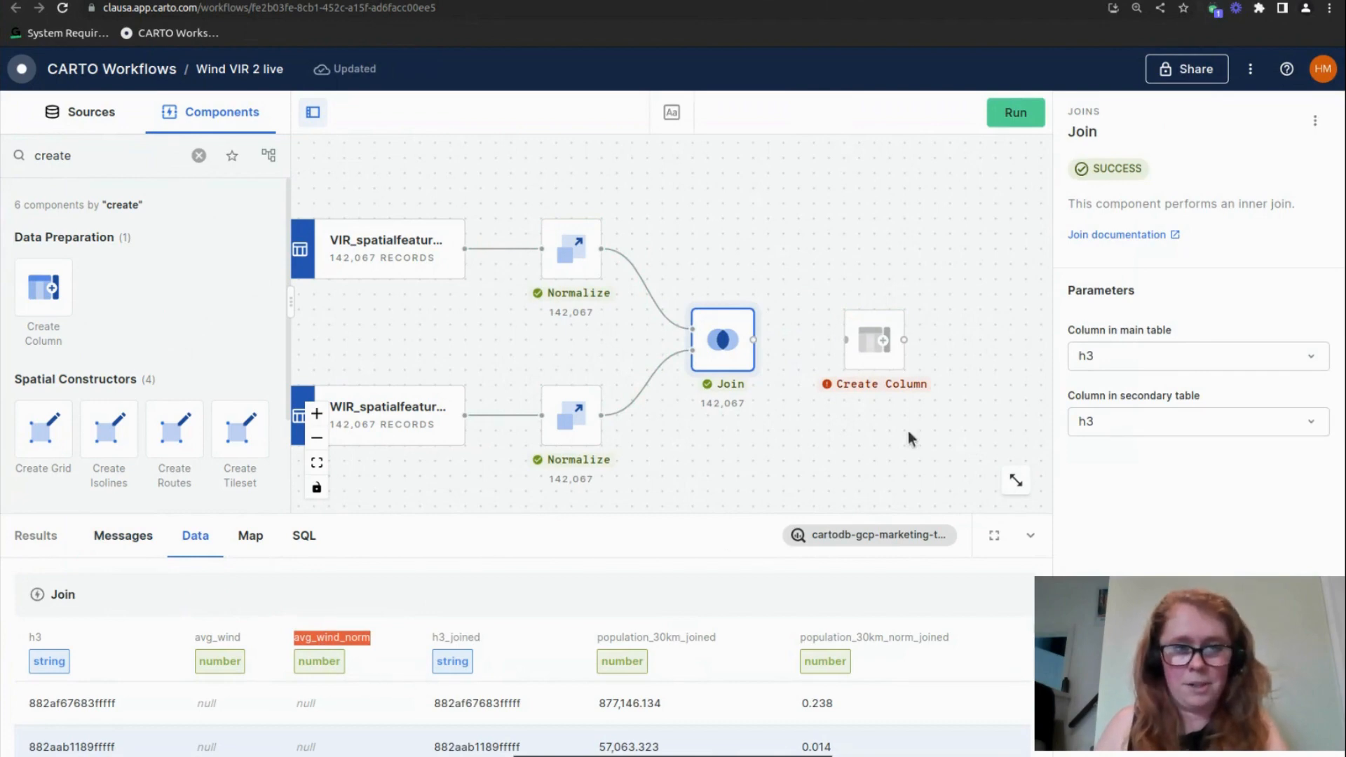
pyautogui.click(873, 359)
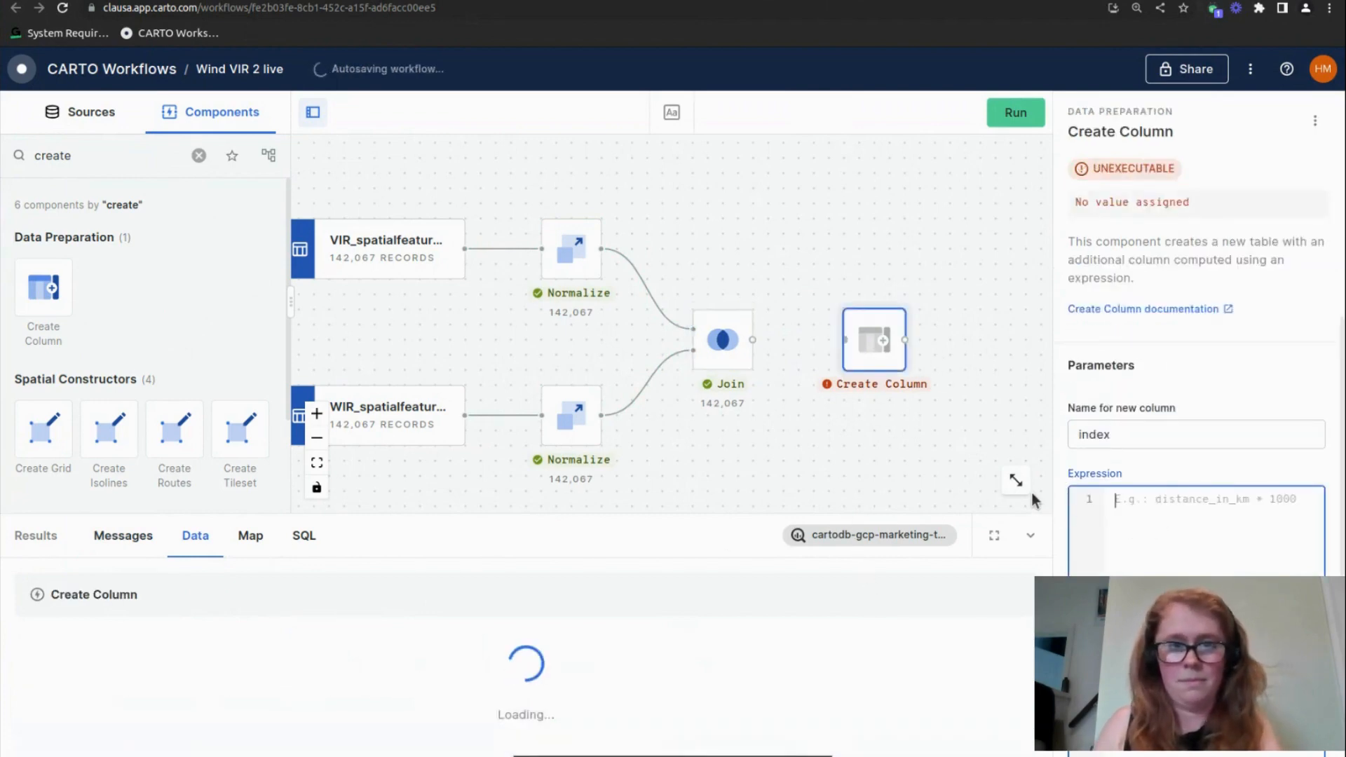
# Rerun the workflow and copy the population_30km_norm_joined column name from the Join output data
pyautogui.click(711, 339)
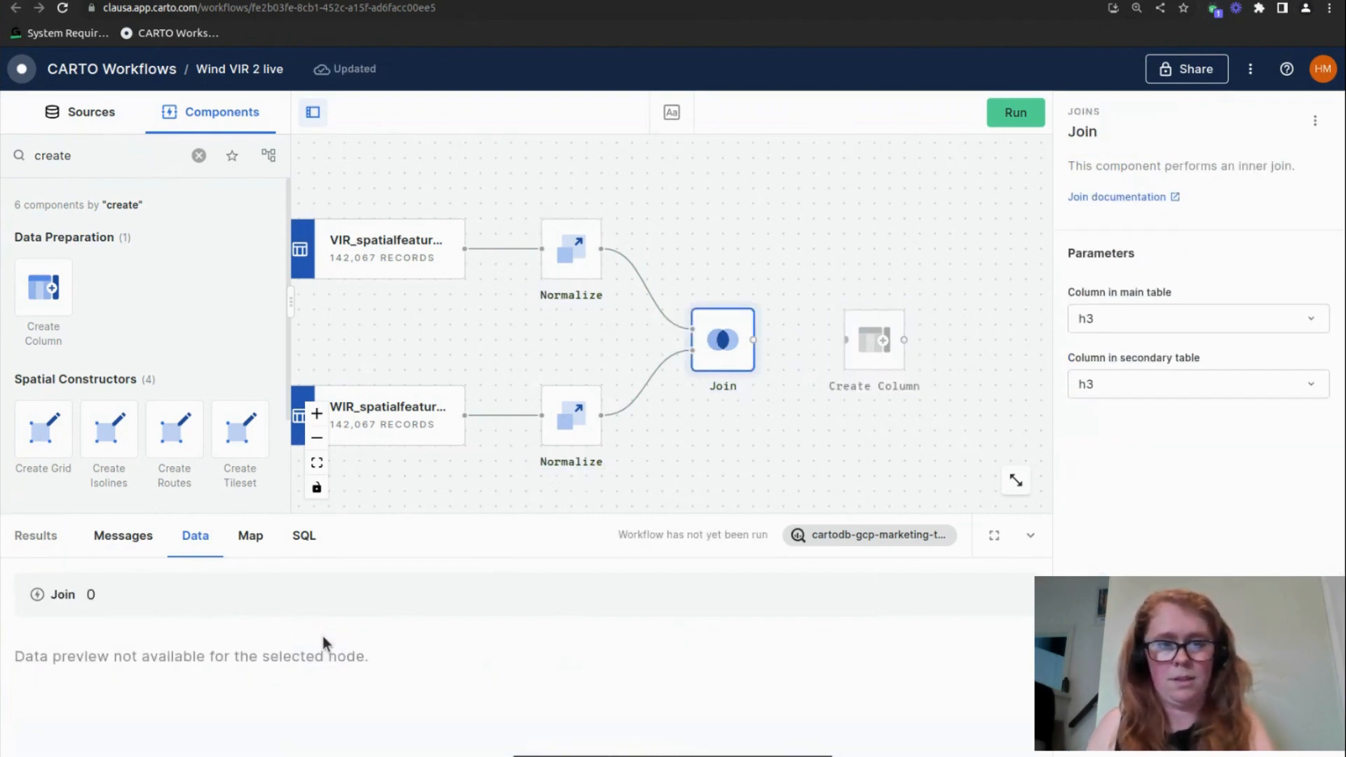
pyautogui.click(1010, 112)
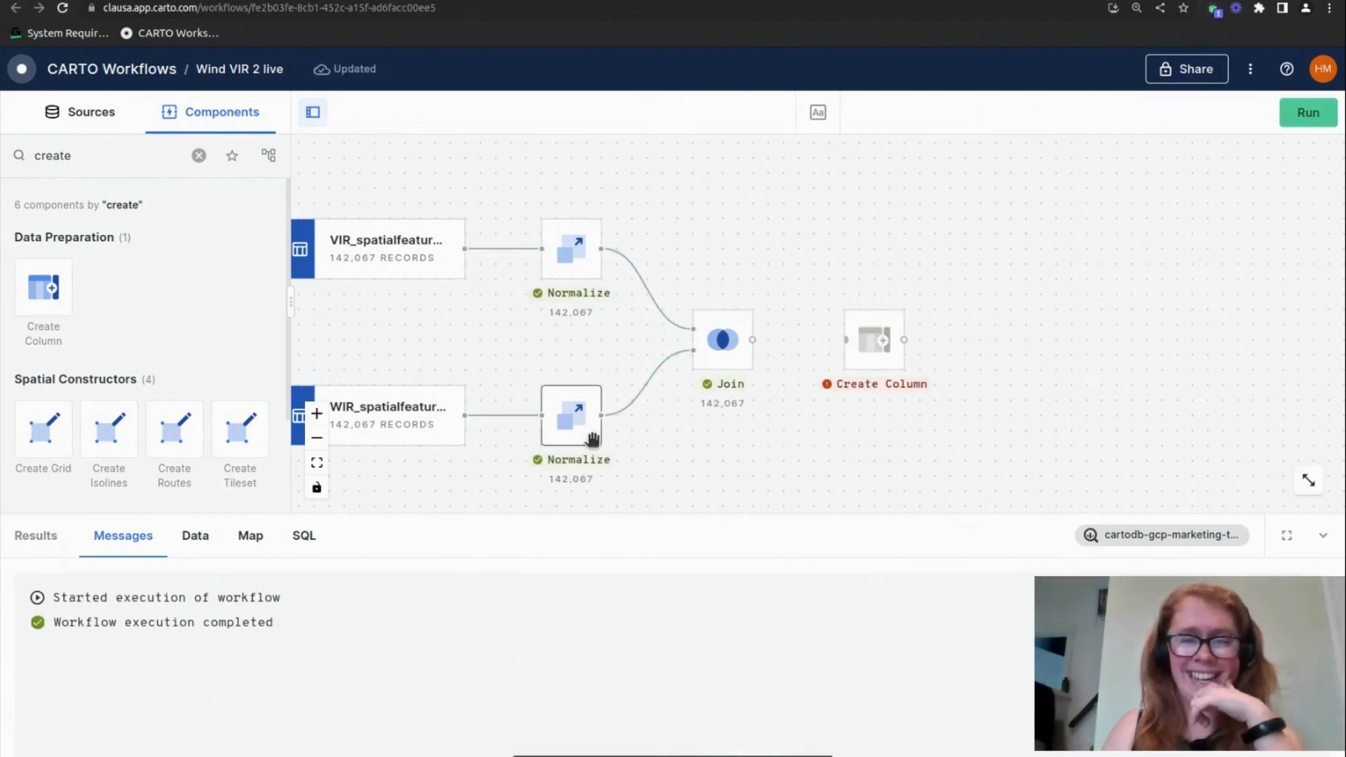
pyautogui.click(705, 362)
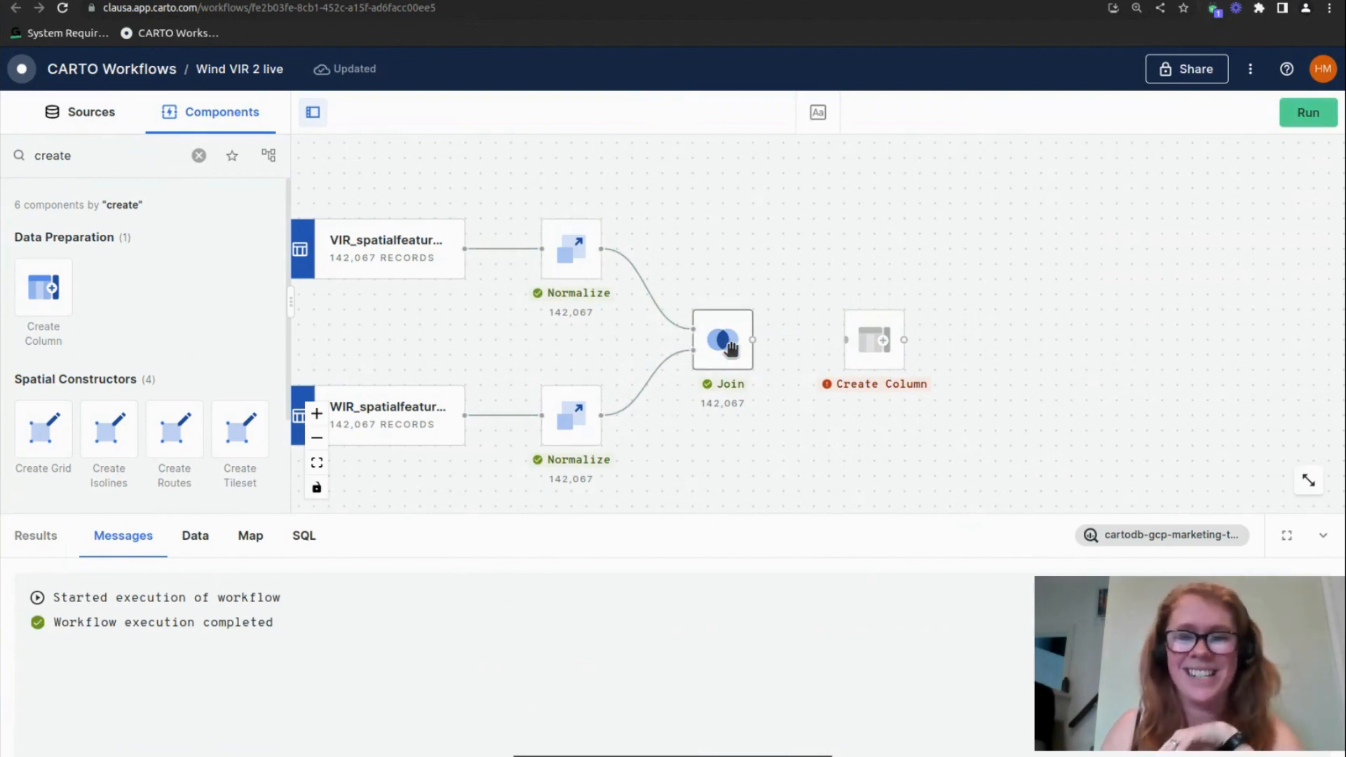
pyautogui.click(196, 536)
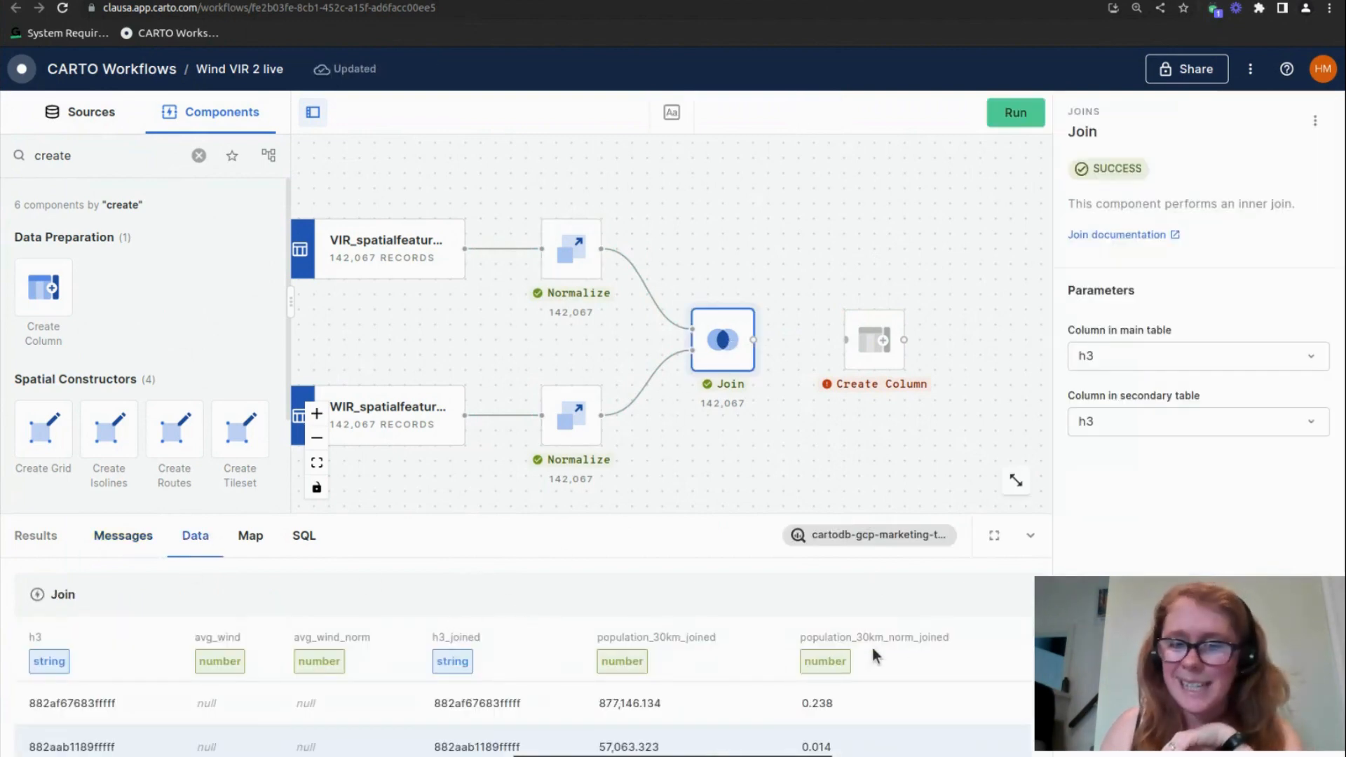
pyautogui.doubleClick(915, 640)
pyautogui.hotkey('ctrl', 'c')
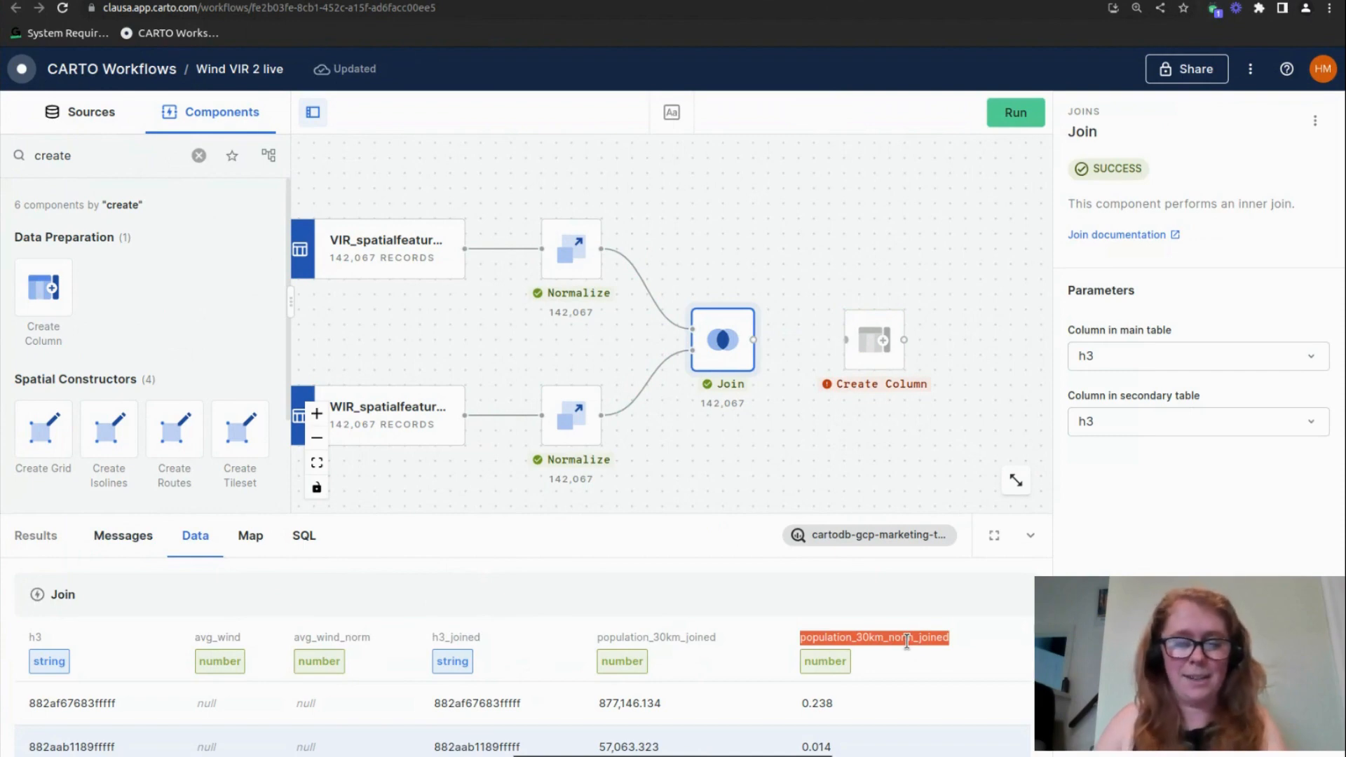
# Set Create Column's expression to (1-population_30km_norm_joined)+wind_avg_norm
pyautogui.click(875, 339)
pyautogui.click(1150, 500)
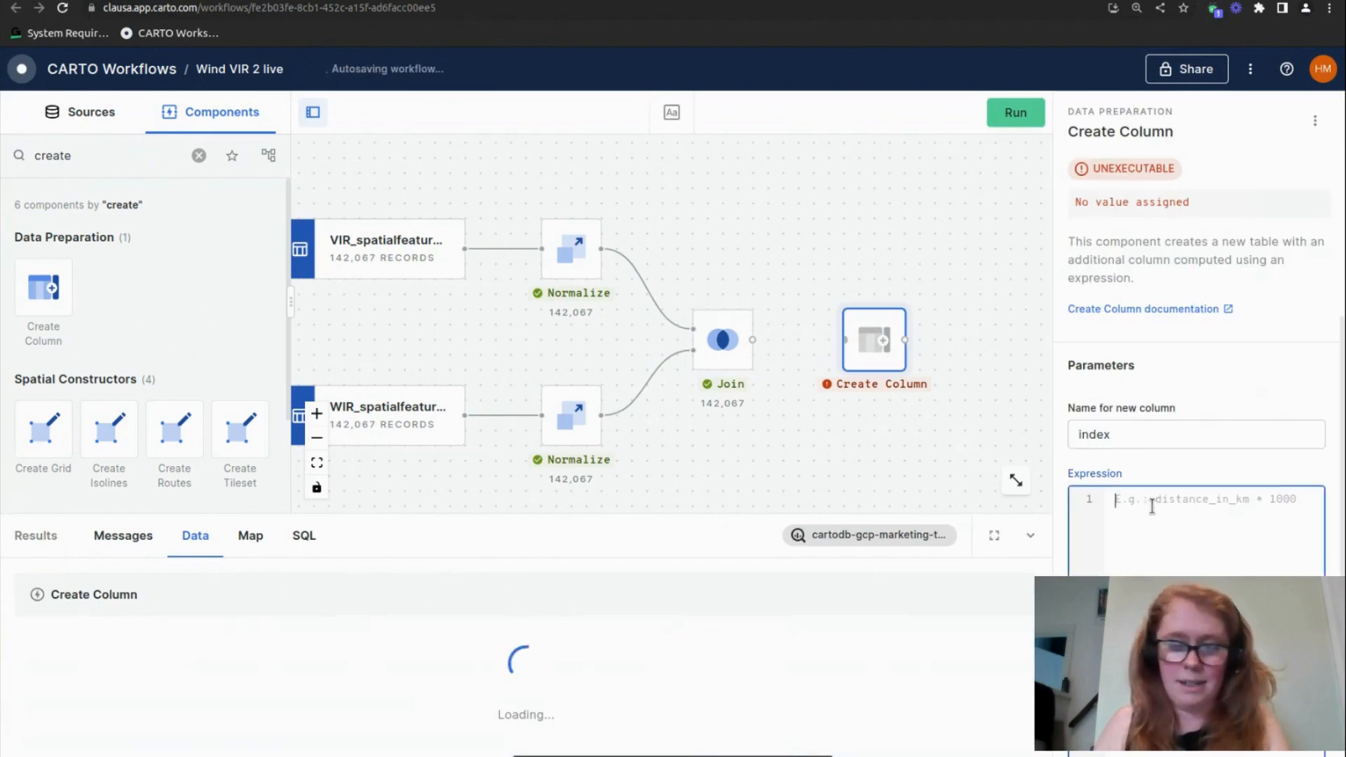
pyautogui.hotkey('ctrl', 'v')
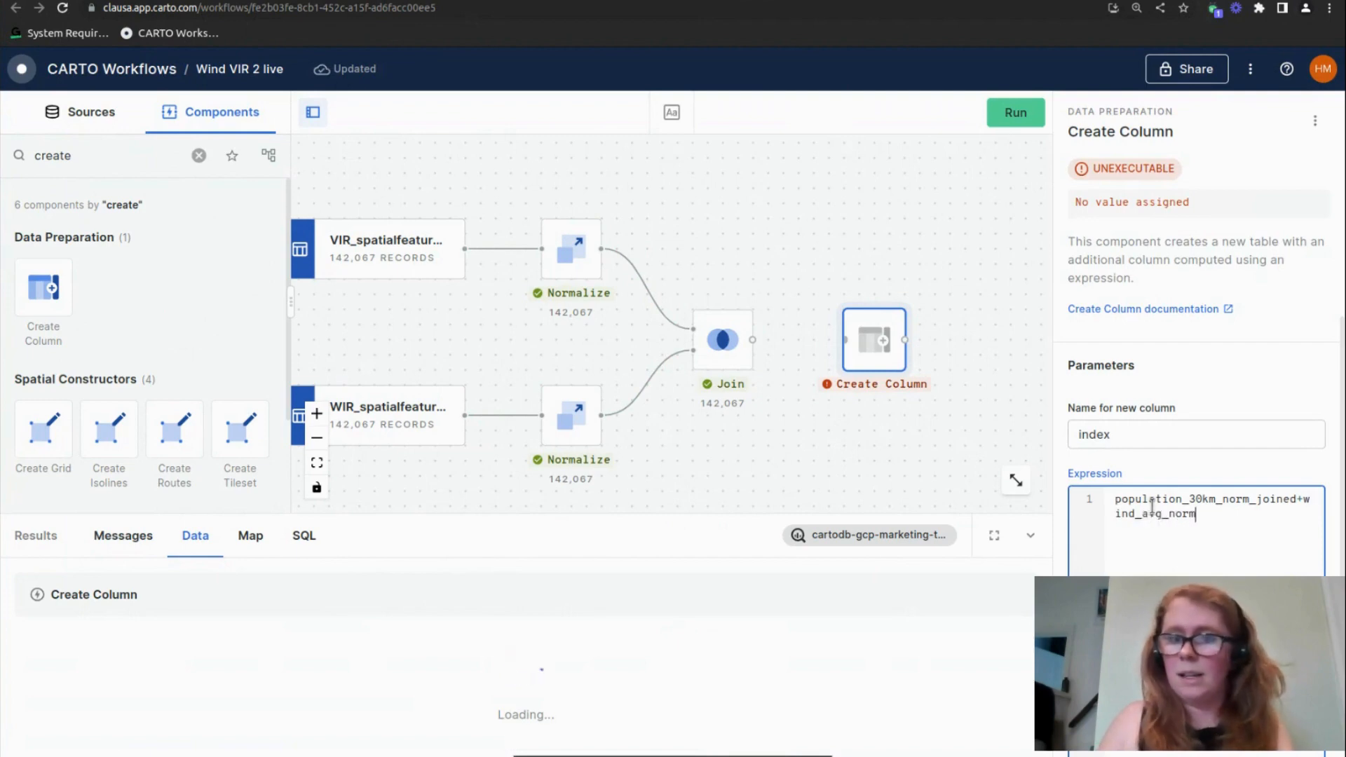
pyautogui.write('(1-')
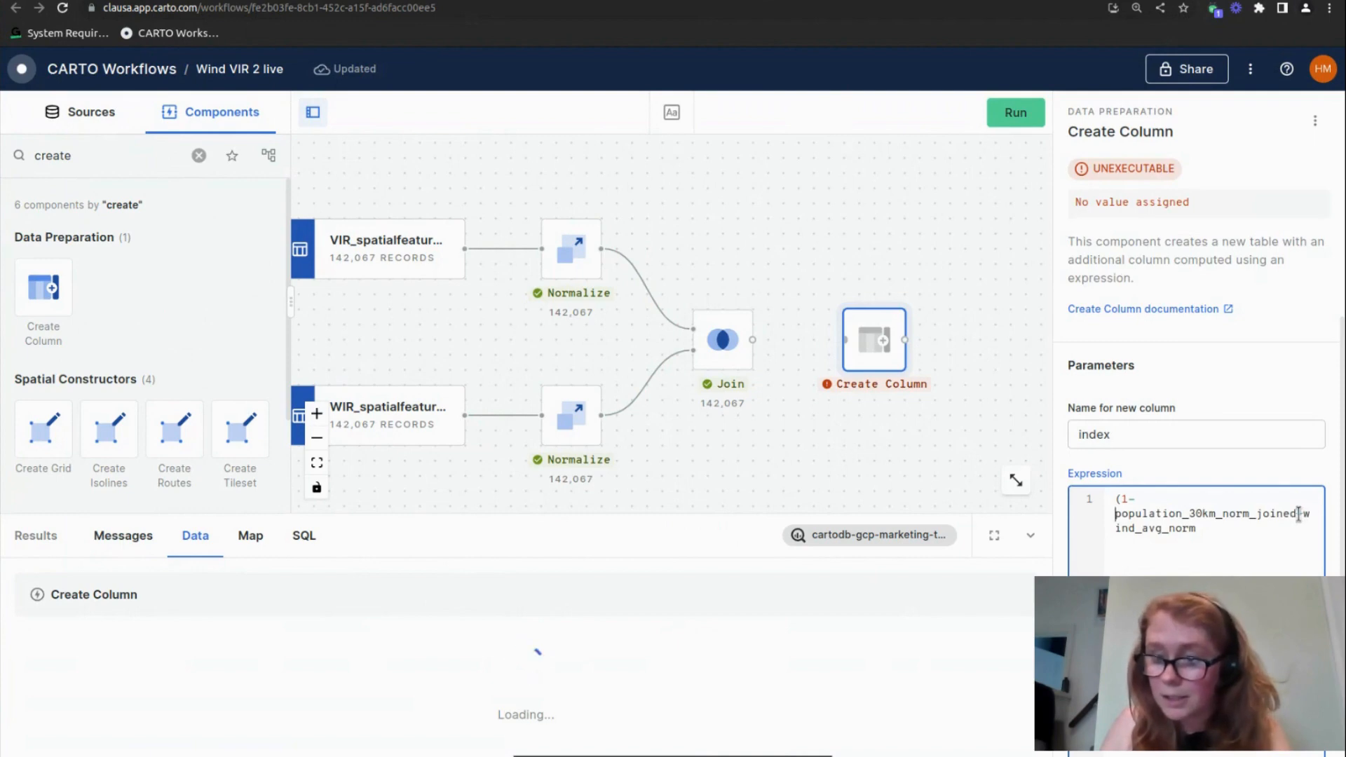
pyautogui.write(')')
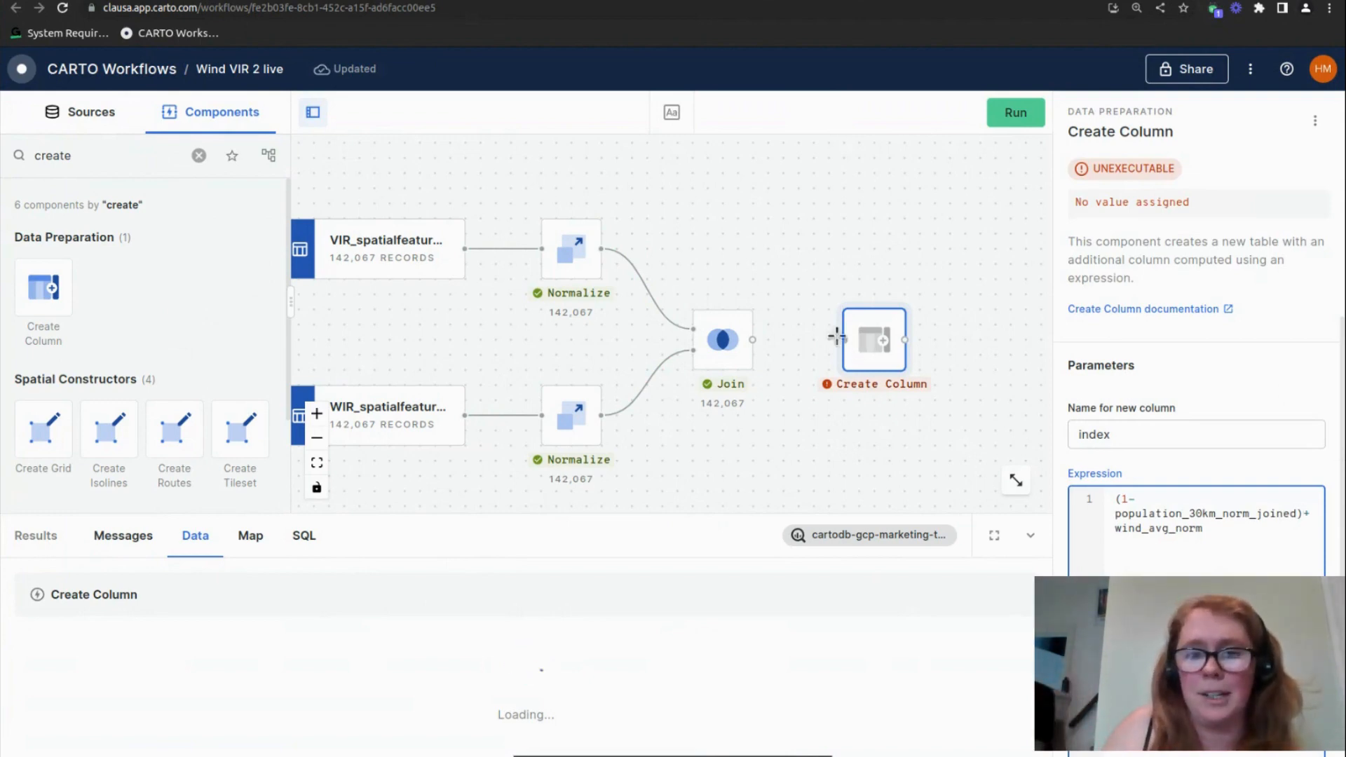
# Connect Join's output to Create Column and run the workflow
pyautogui.moveTo(753, 340); pyautogui.dragTo(868, 352)
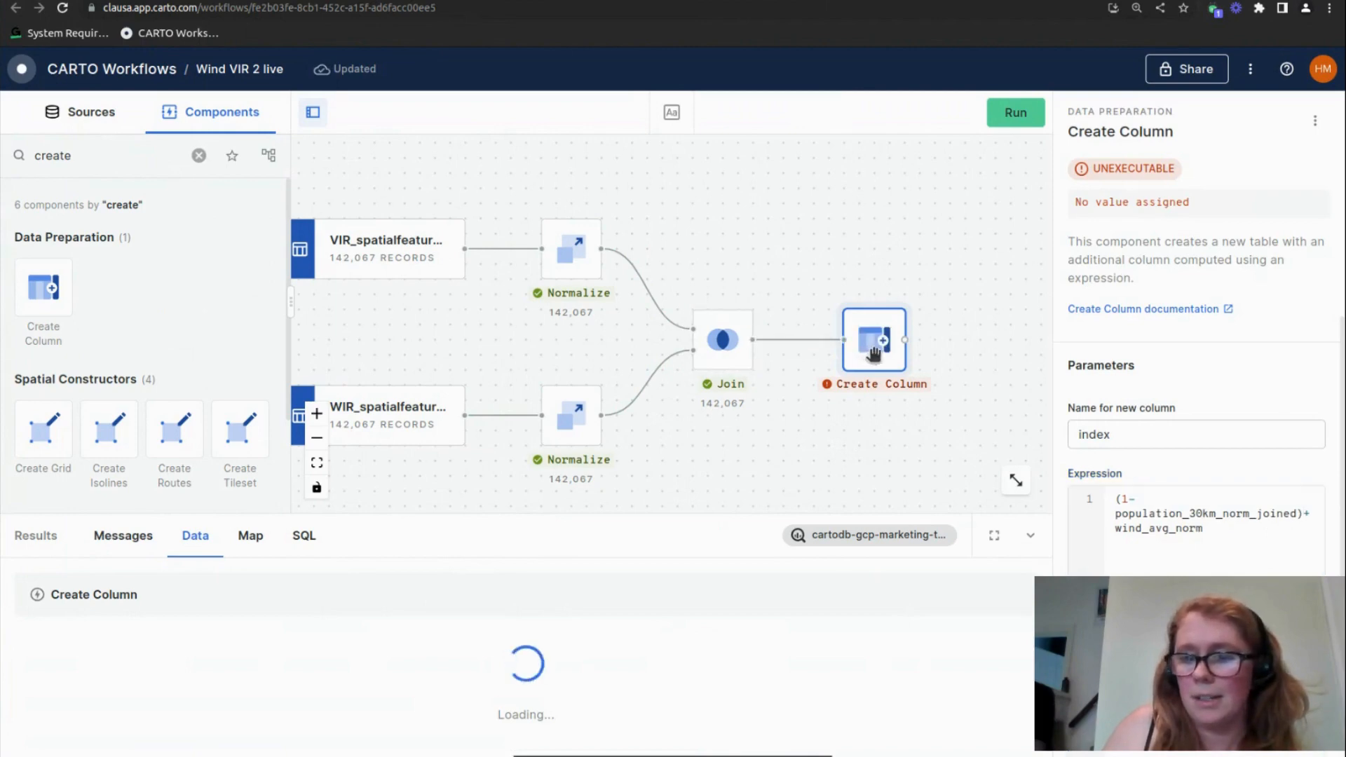
pyautogui.click(1015, 112)
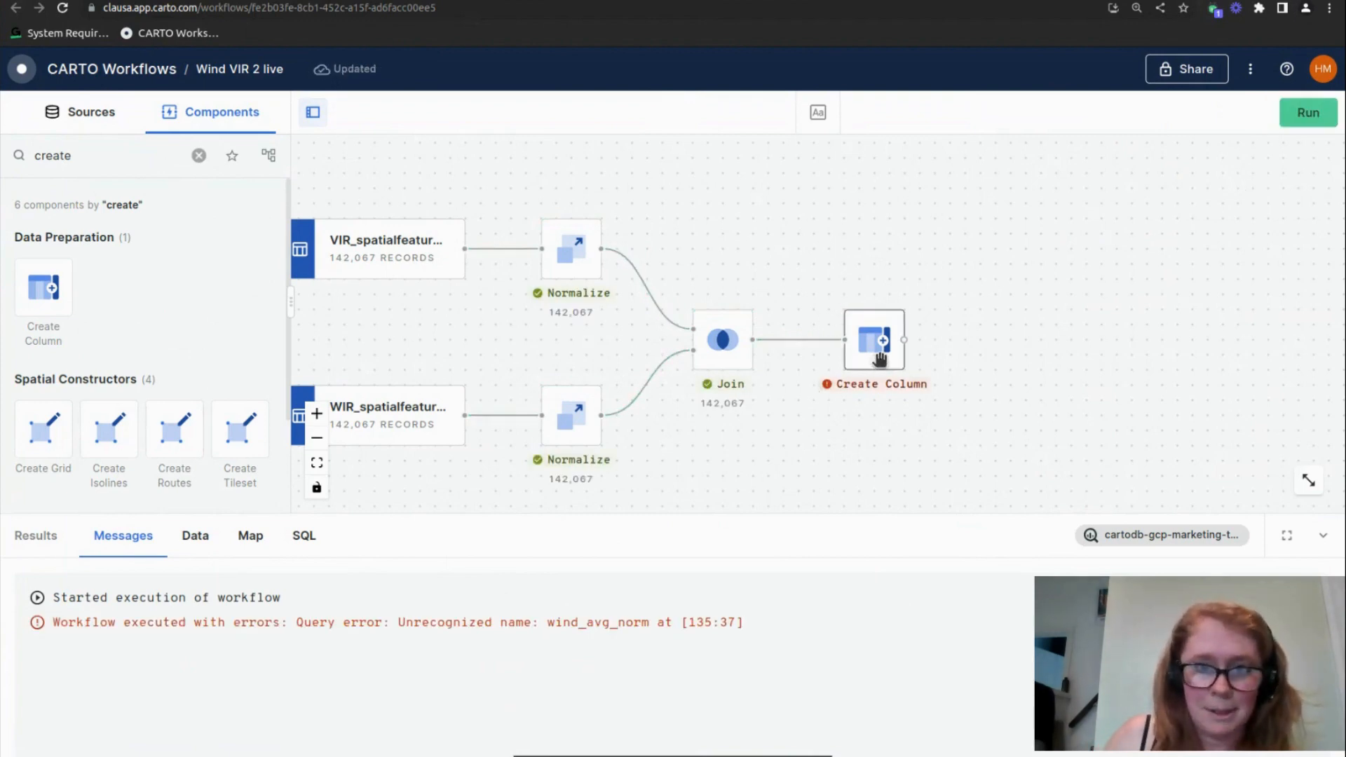
# Select the avg_wind_norm column name in the Join output data
pyautogui.click(729, 356)
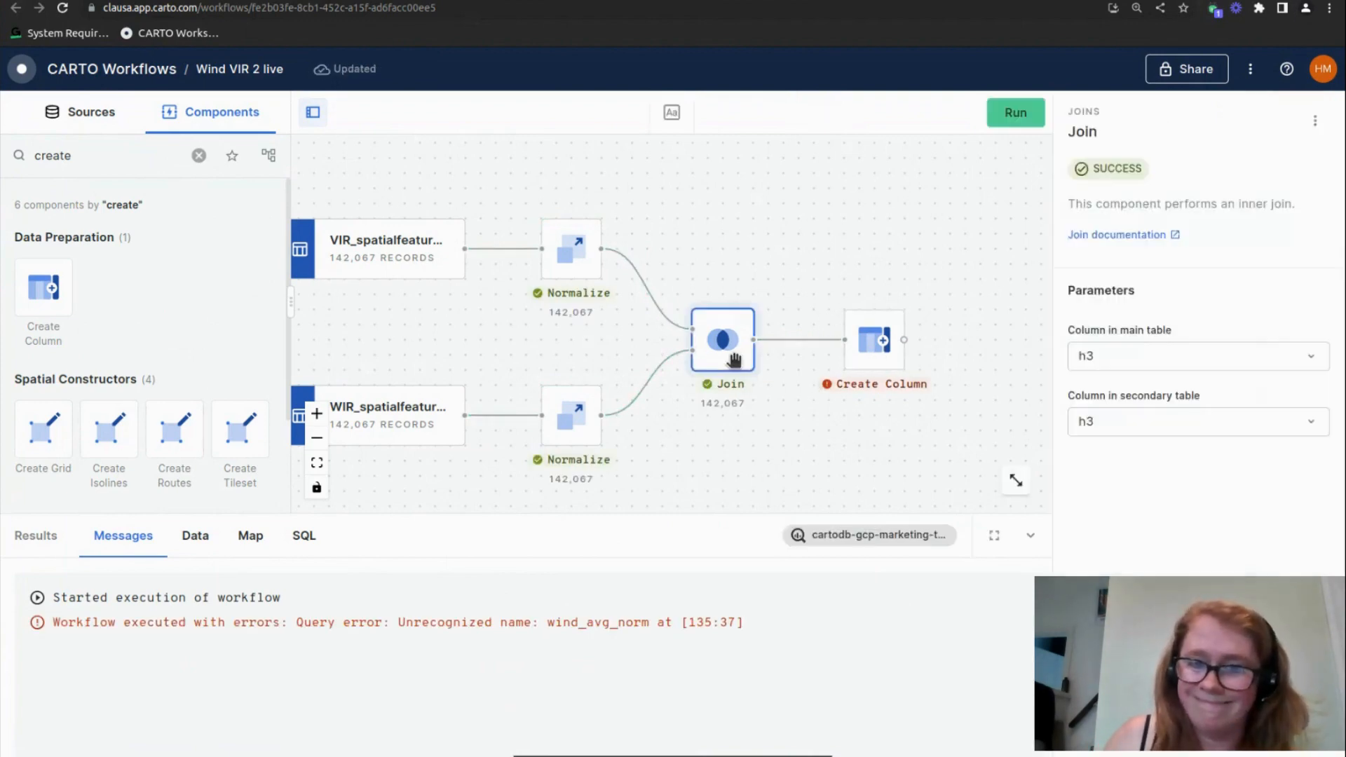
pyautogui.click(195, 535)
pyautogui.doubleClick(347, 636)
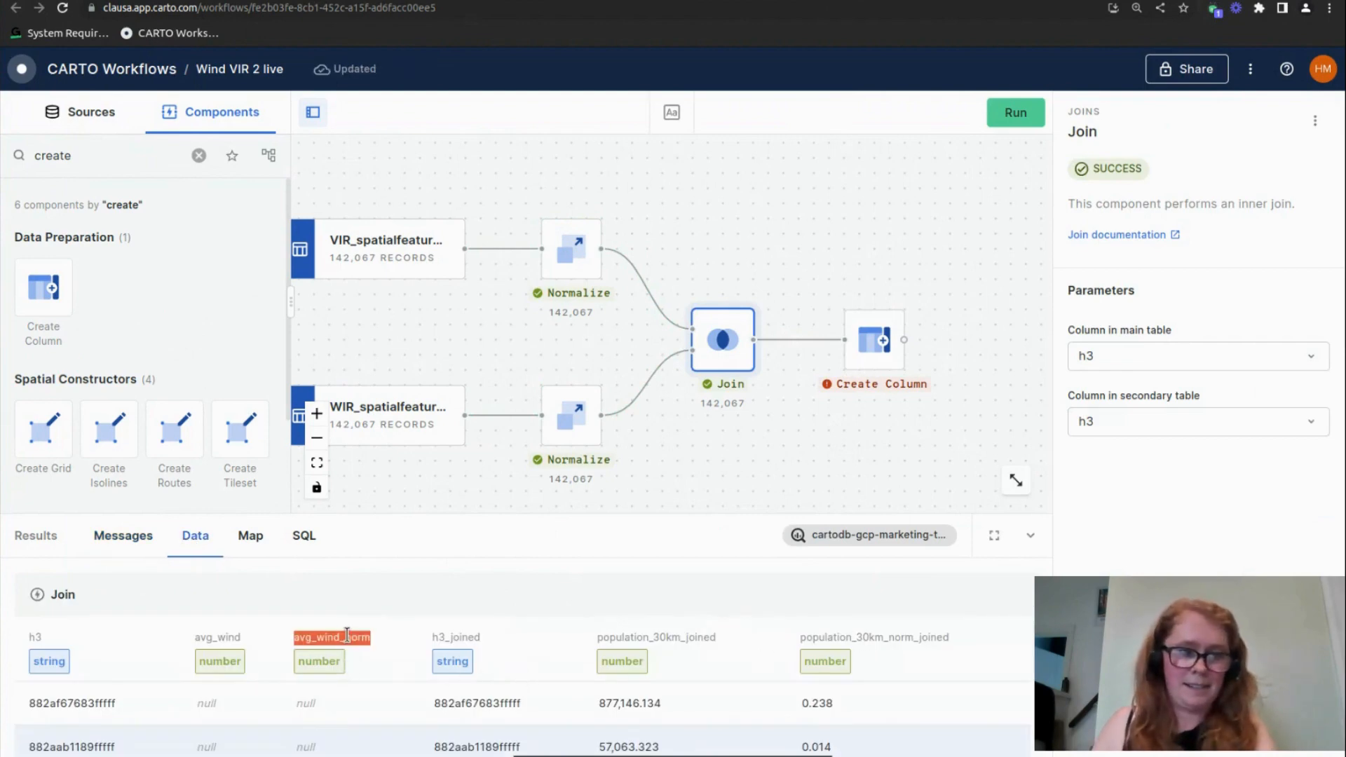
# Replace wind_avg_norm with avg_wind_norm in Create Column's expression and rerun the workflow
pyautogui.click(874, 340)
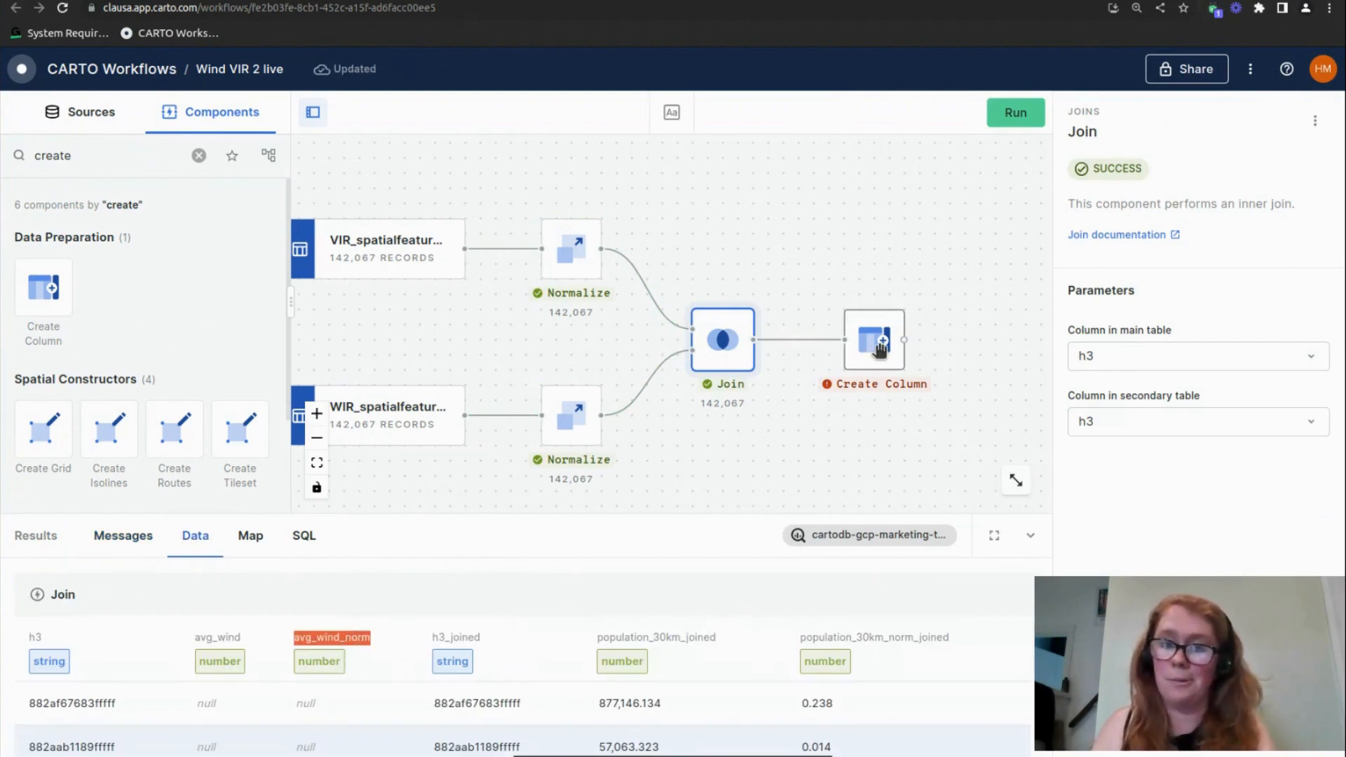
pyautogui.doubleClick(1121, 544)
pyautogui.moveTo(1121, 544); pyautogui.dragTo(1108, 545)
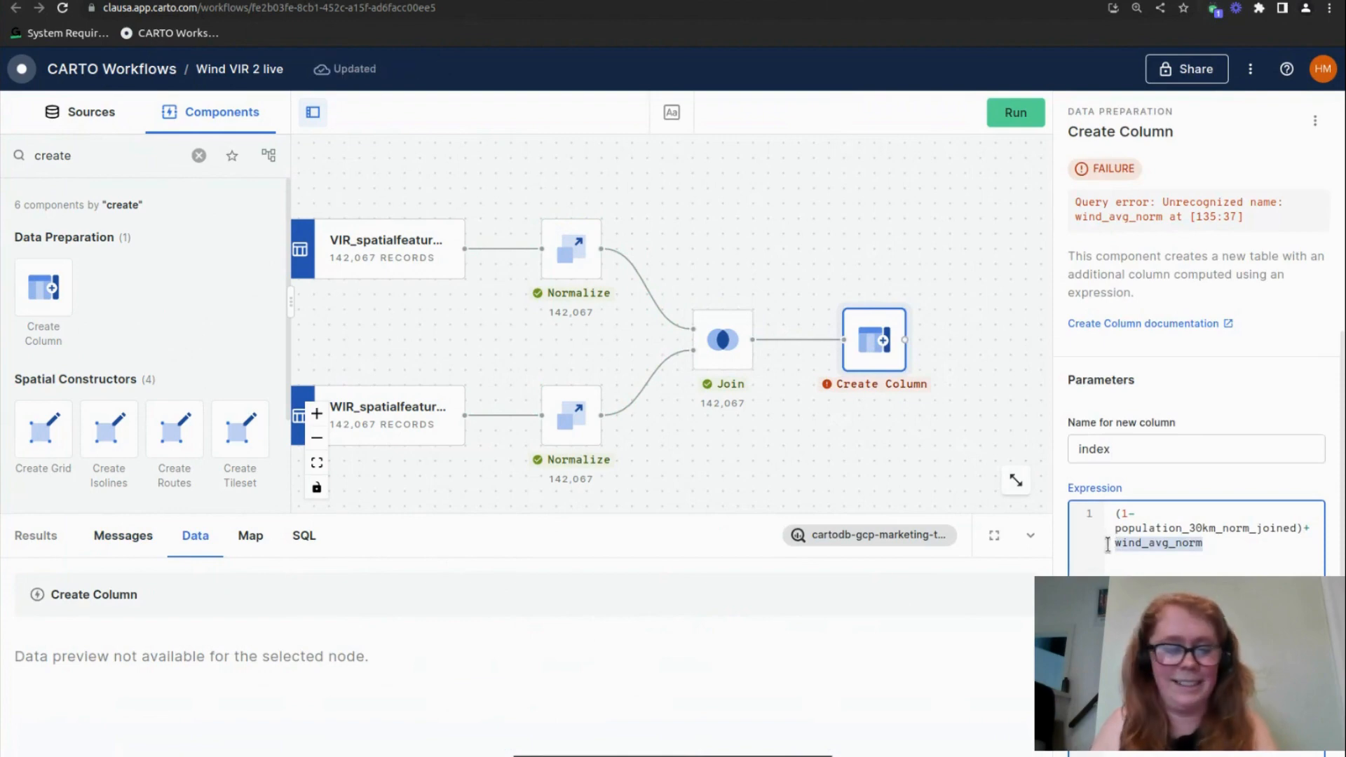
pyautogui.click(1018, 113)
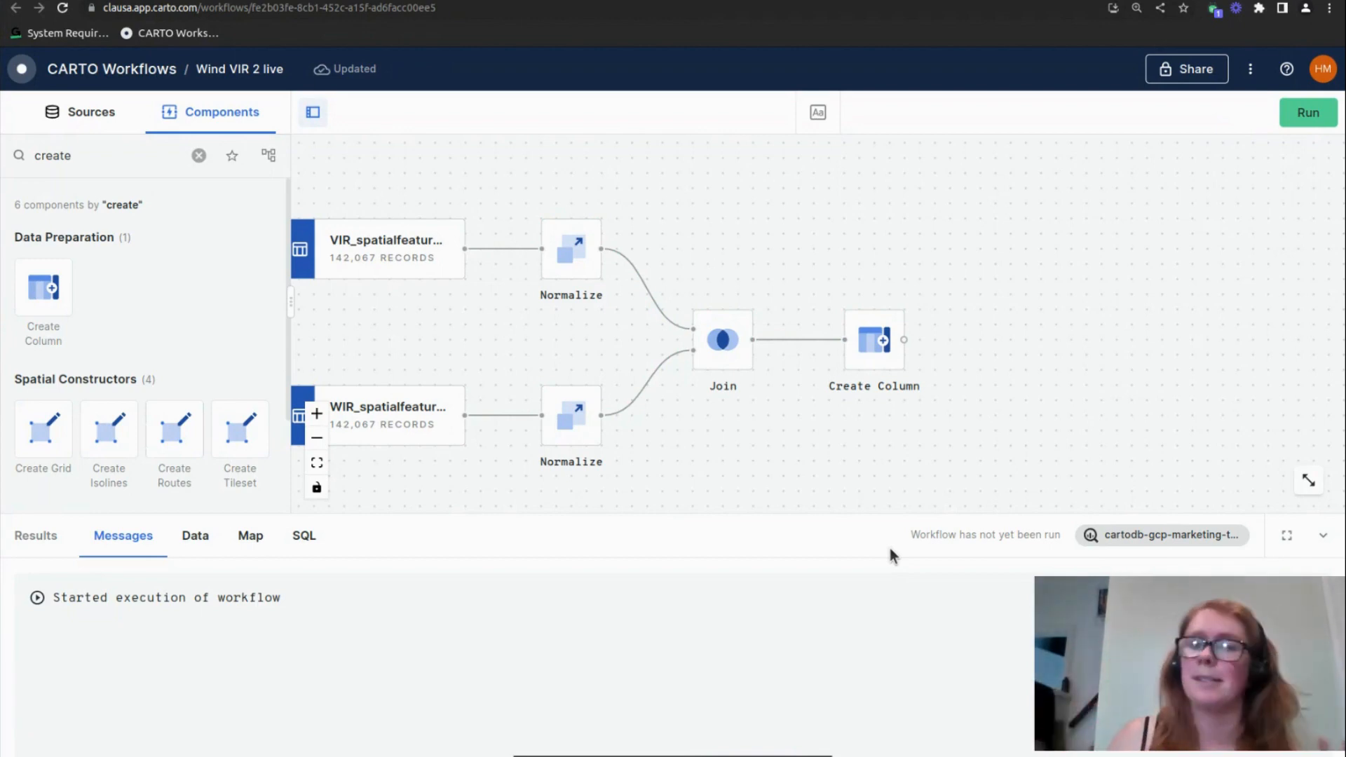
# Inspect the index values in Create Column's output data
pyautogui.moveTo(859, 445); pyautogui.dragTo(991, 406)
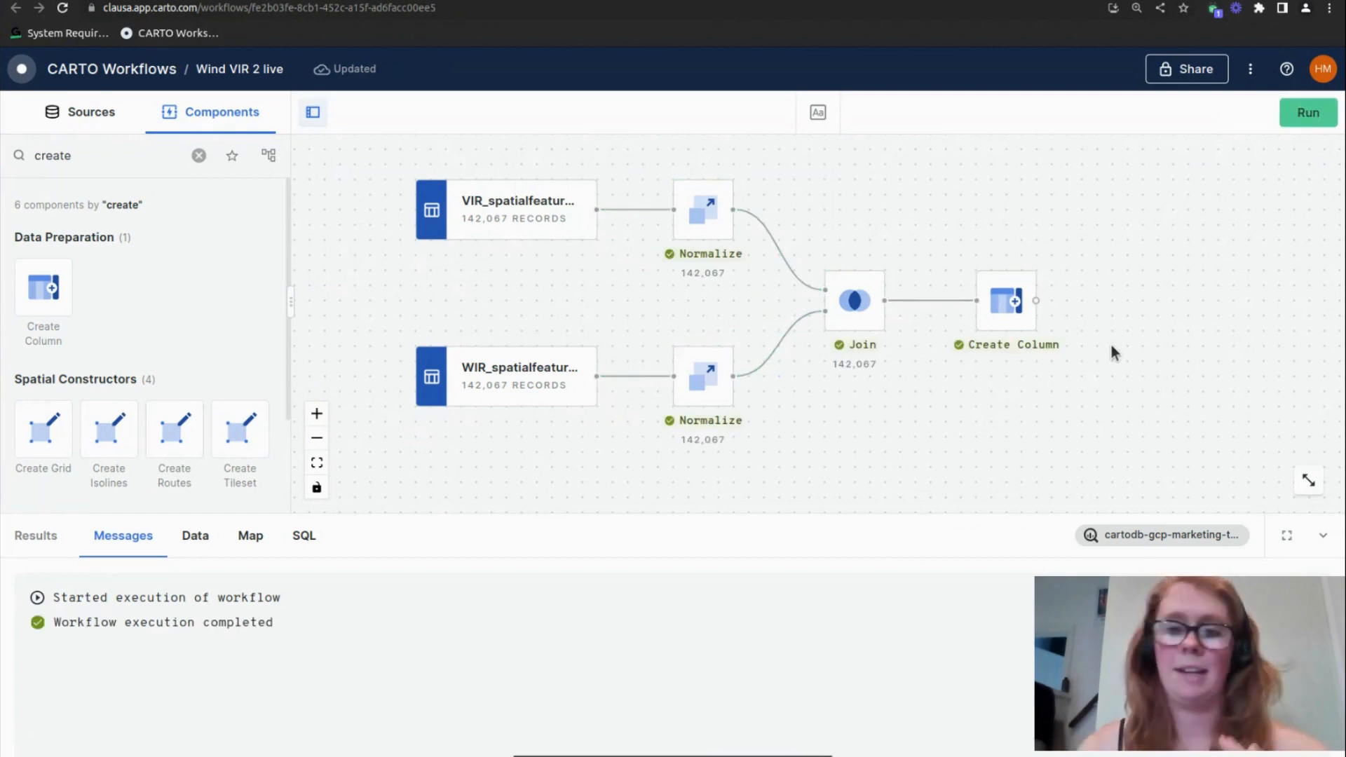
pyautogui.moveTo(1131, 339); pyautogui.dragTo(1053, 372)
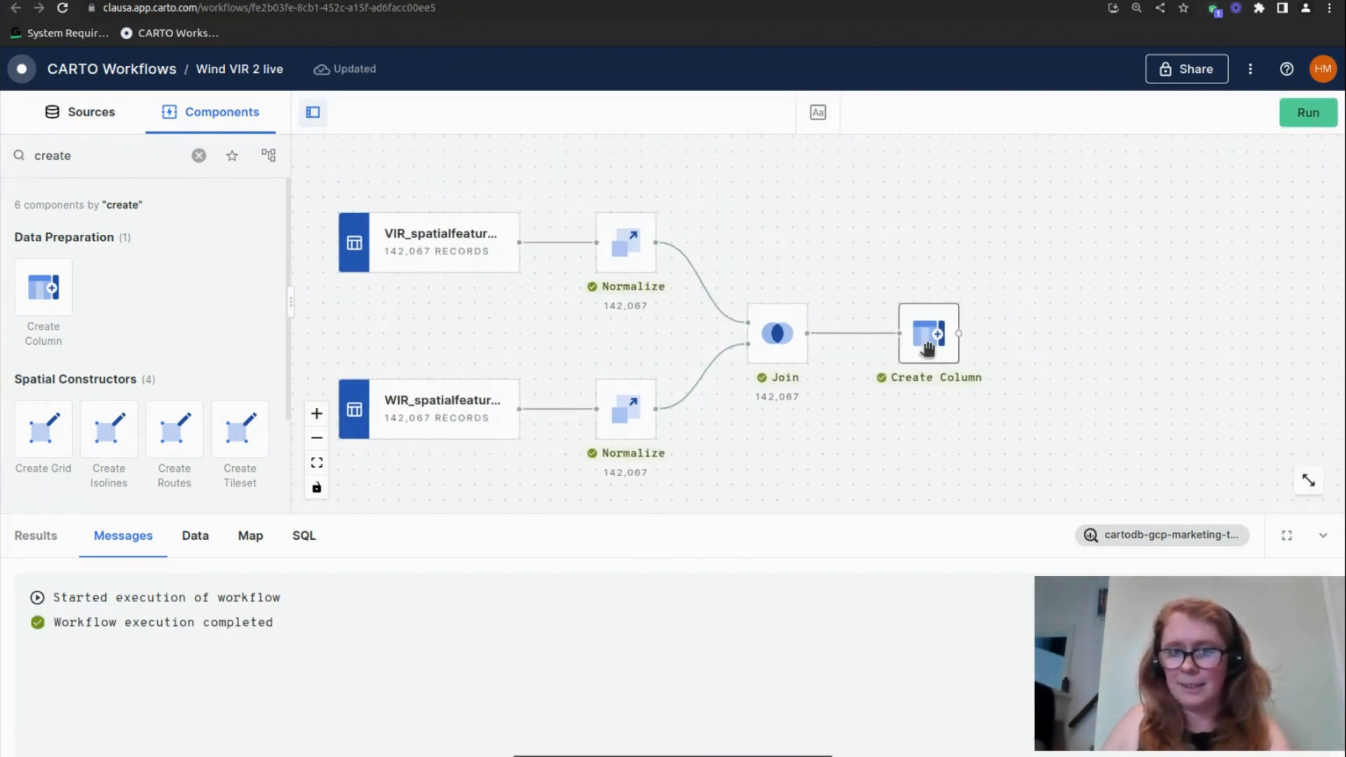
pyautogui.click(923, 372)
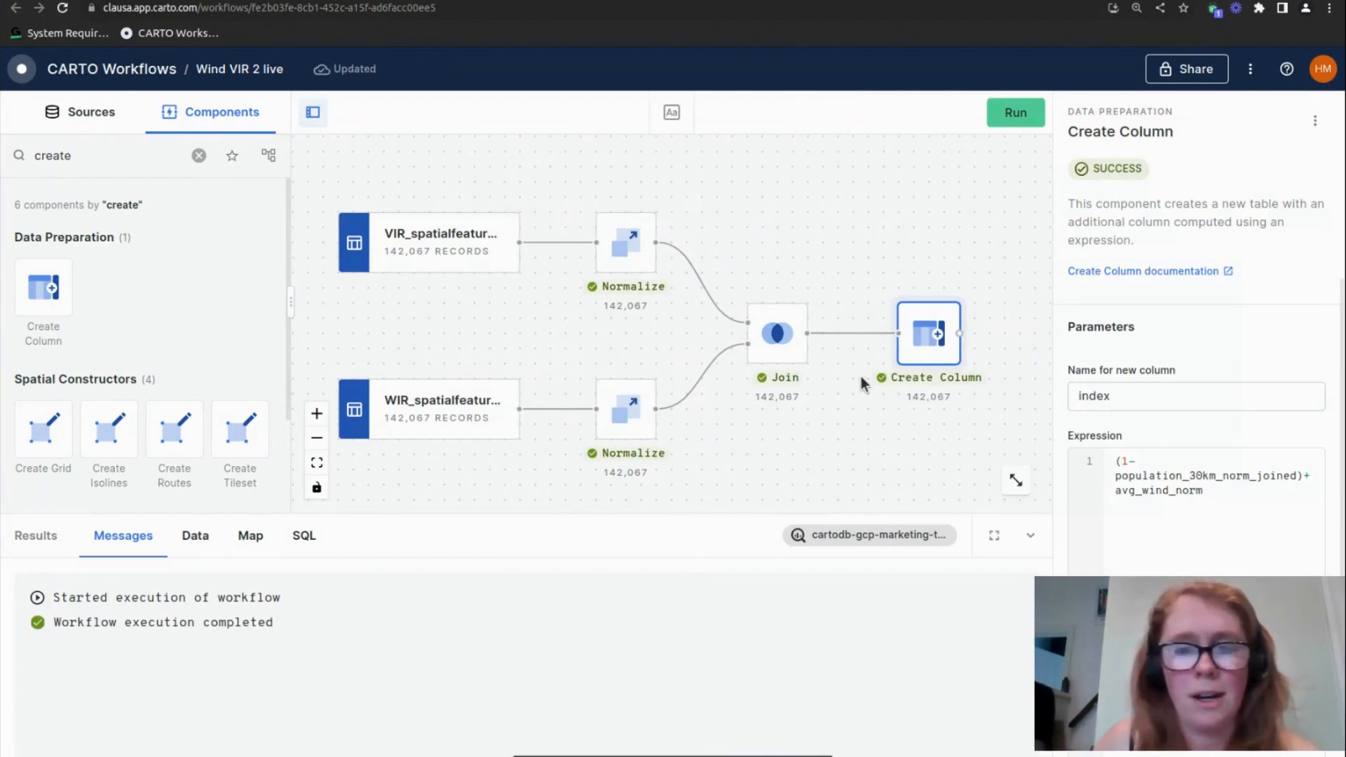
pyautogui.click(196, 547)
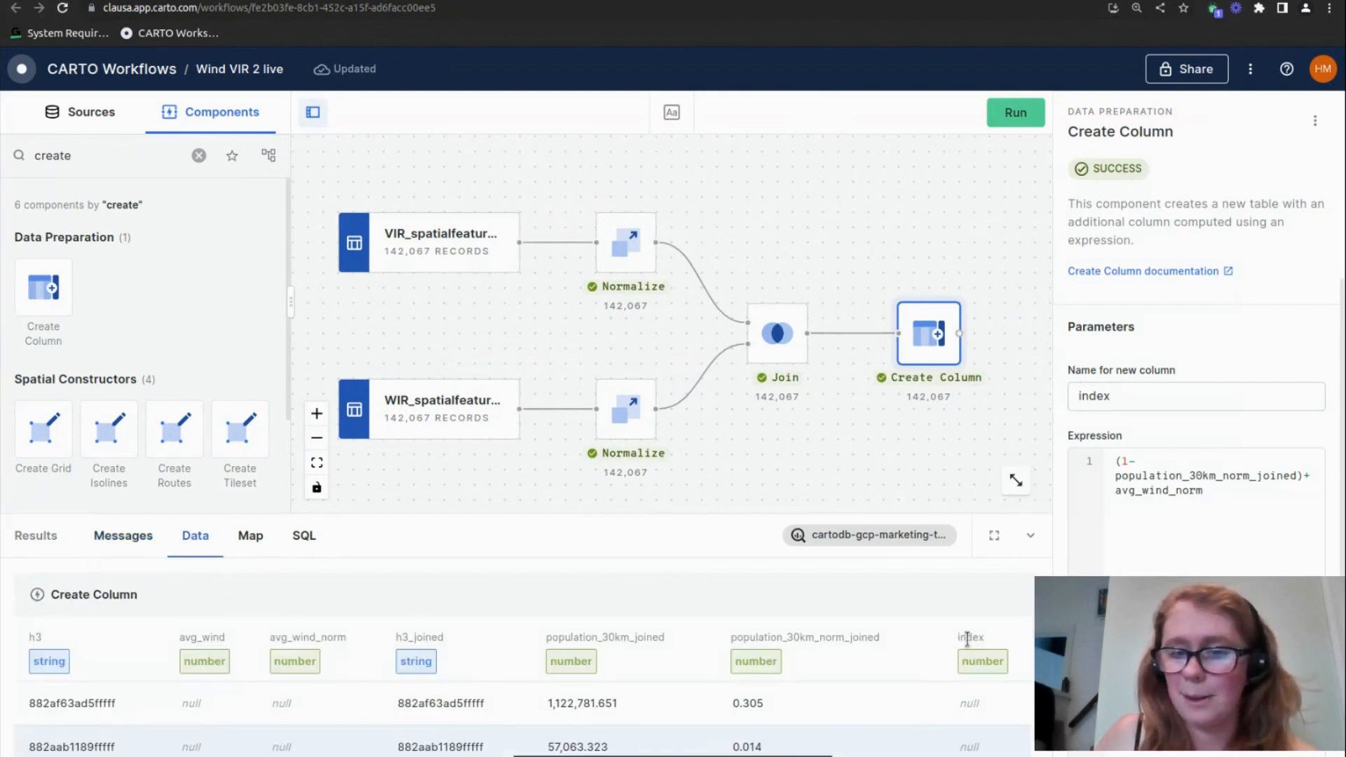
pyautogui.scroll(-3, 969, 701)
pyautogui.scroll(3, 967, 715)
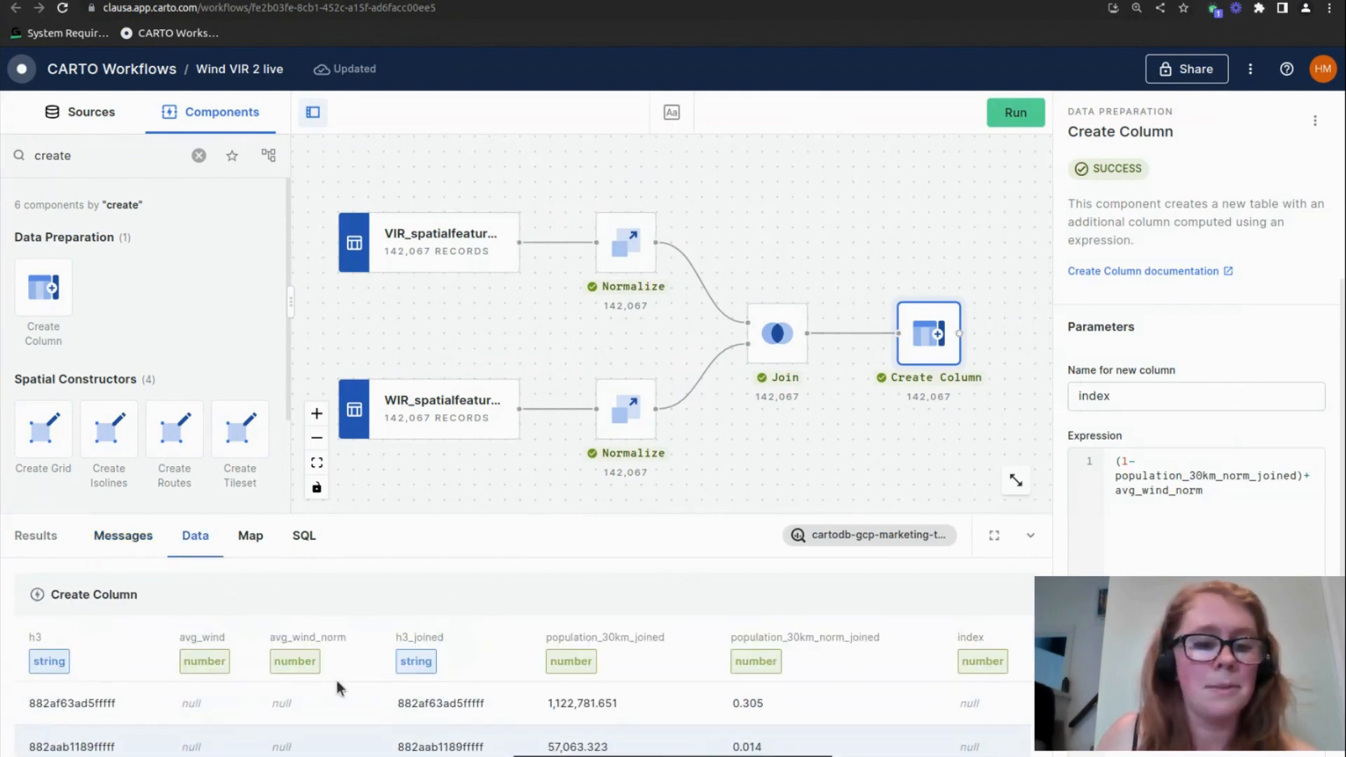
pyautogui.scroll(-3, 925, 727)
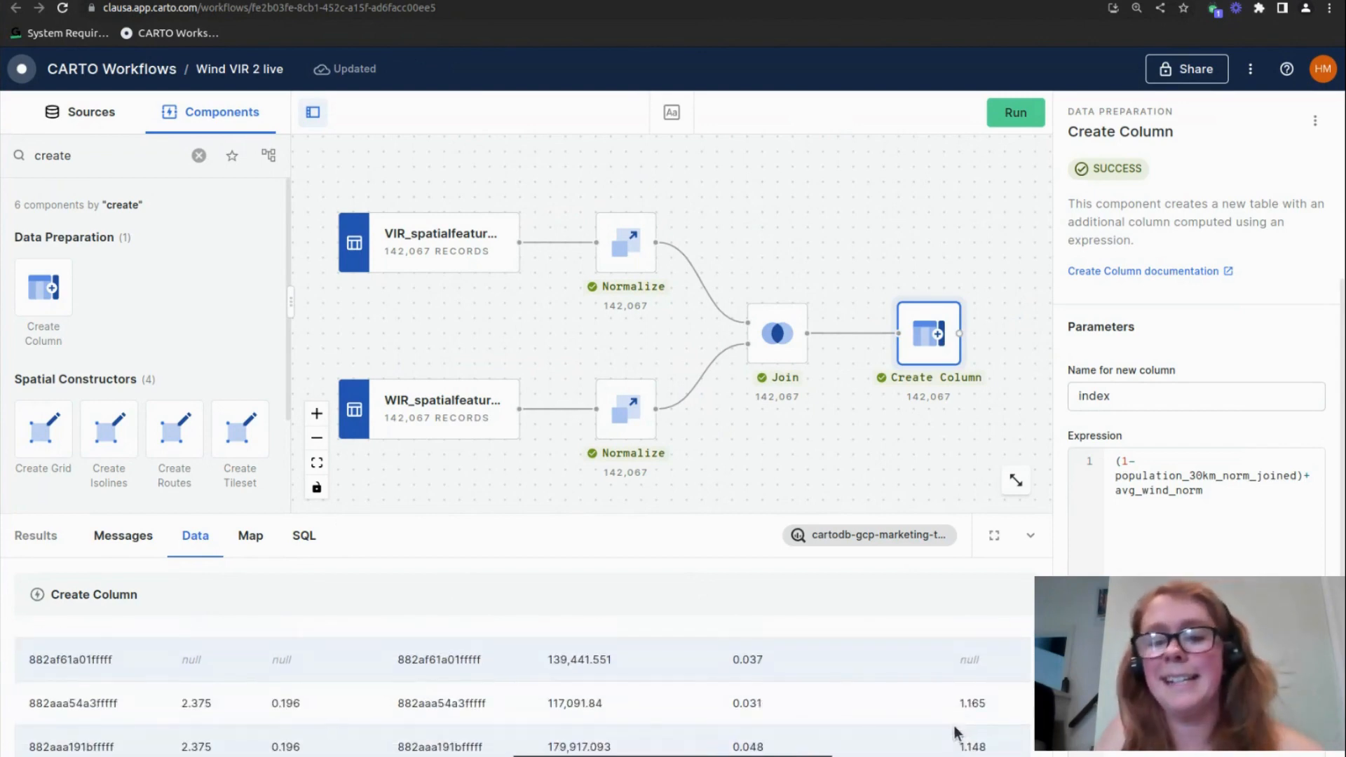
pyautogui.scroll(-2, 976, 745)
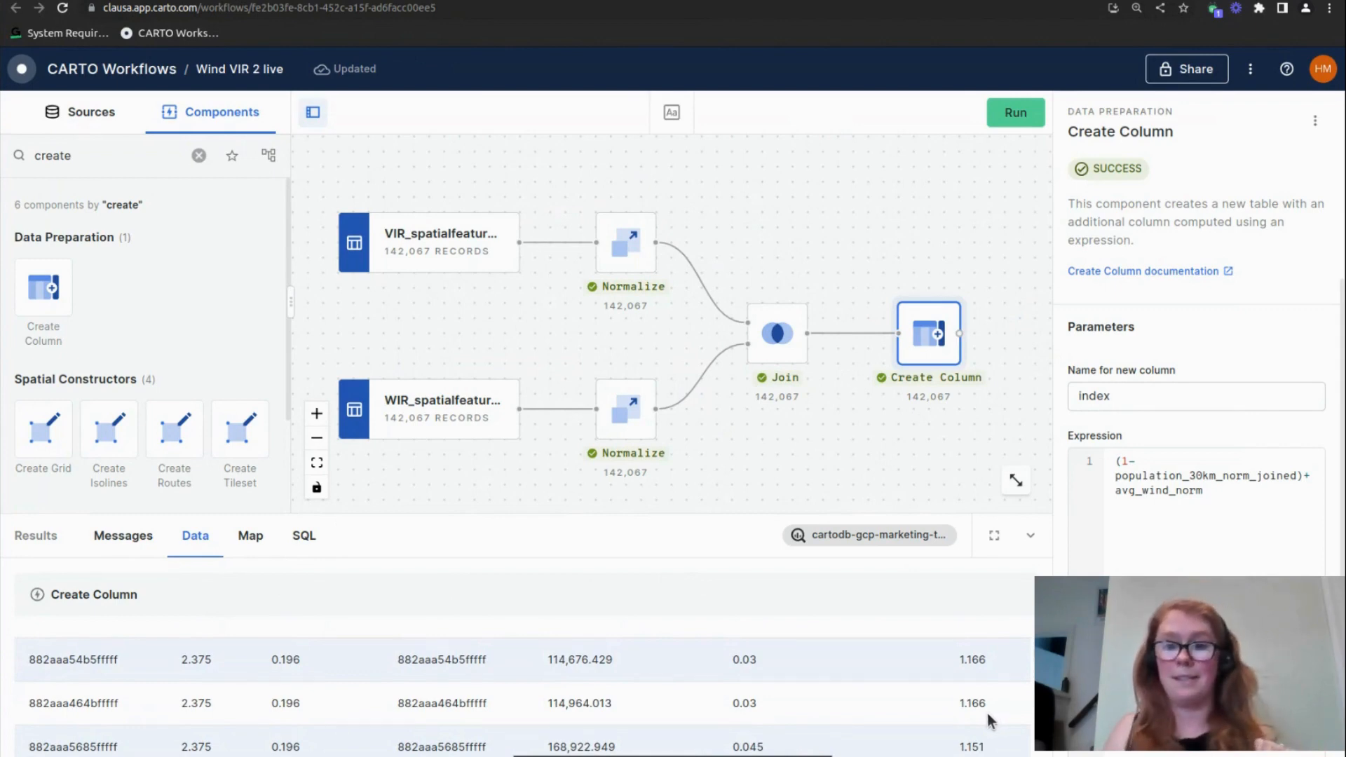
# Preview Create Column's output on the map and create a Builder map from it
pyautogui.moveTo(912, 492); pyautogui.dragTo(797, 492)
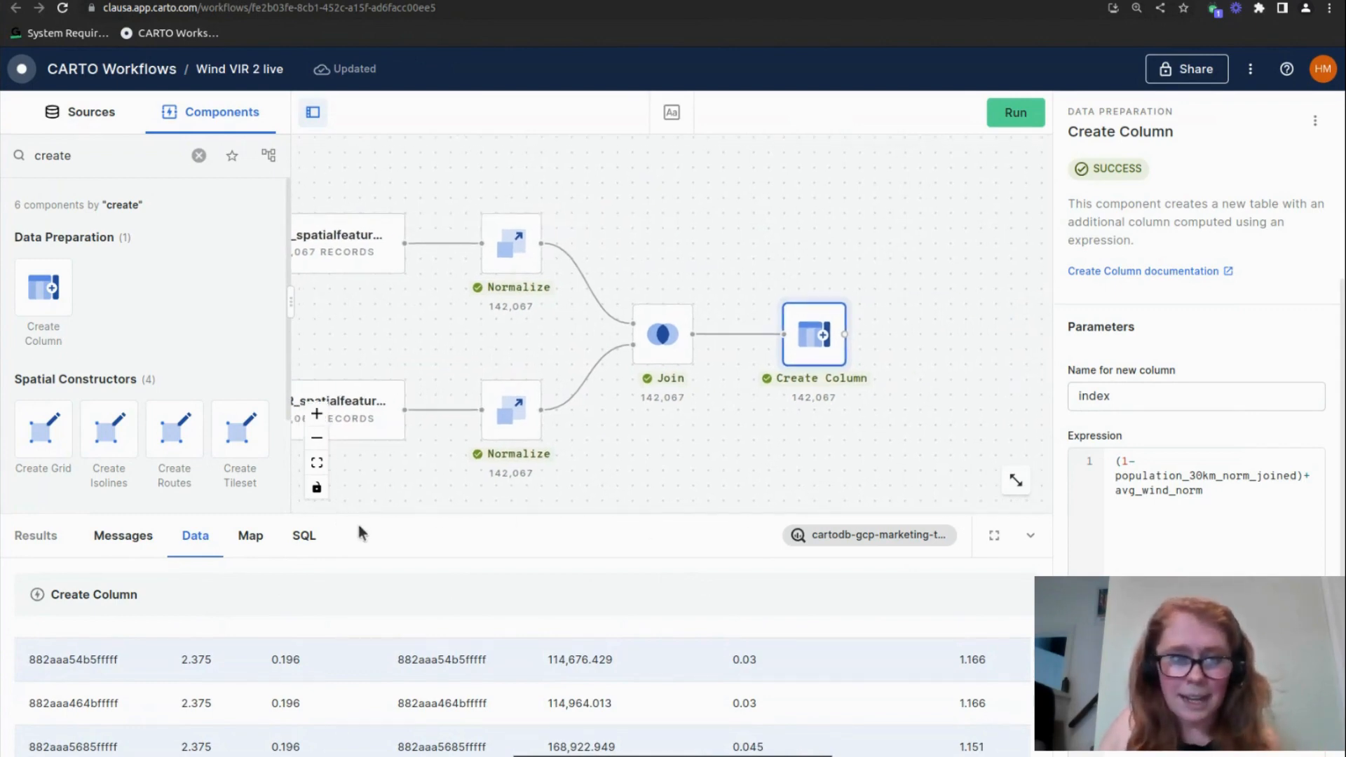
pyautogui.click(254, 534)
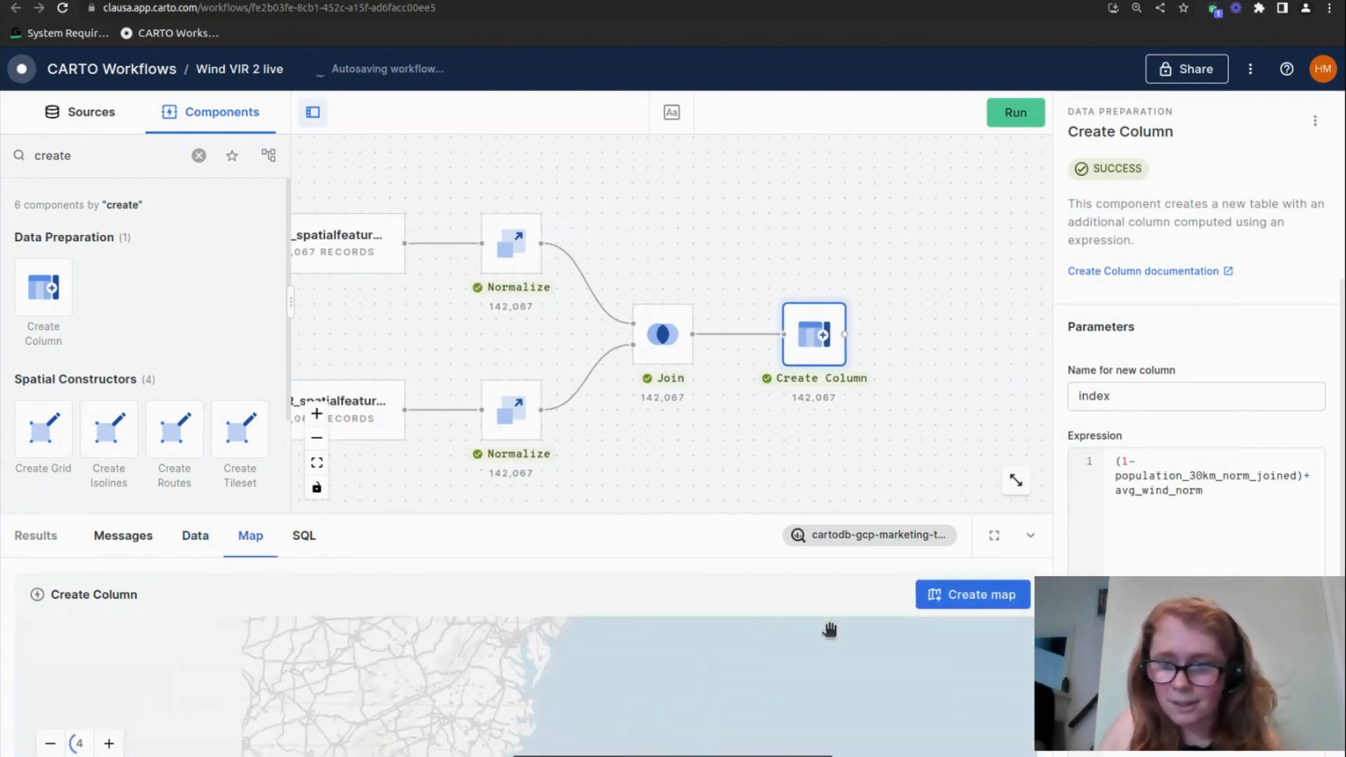
pyautogui.click(970, 599)
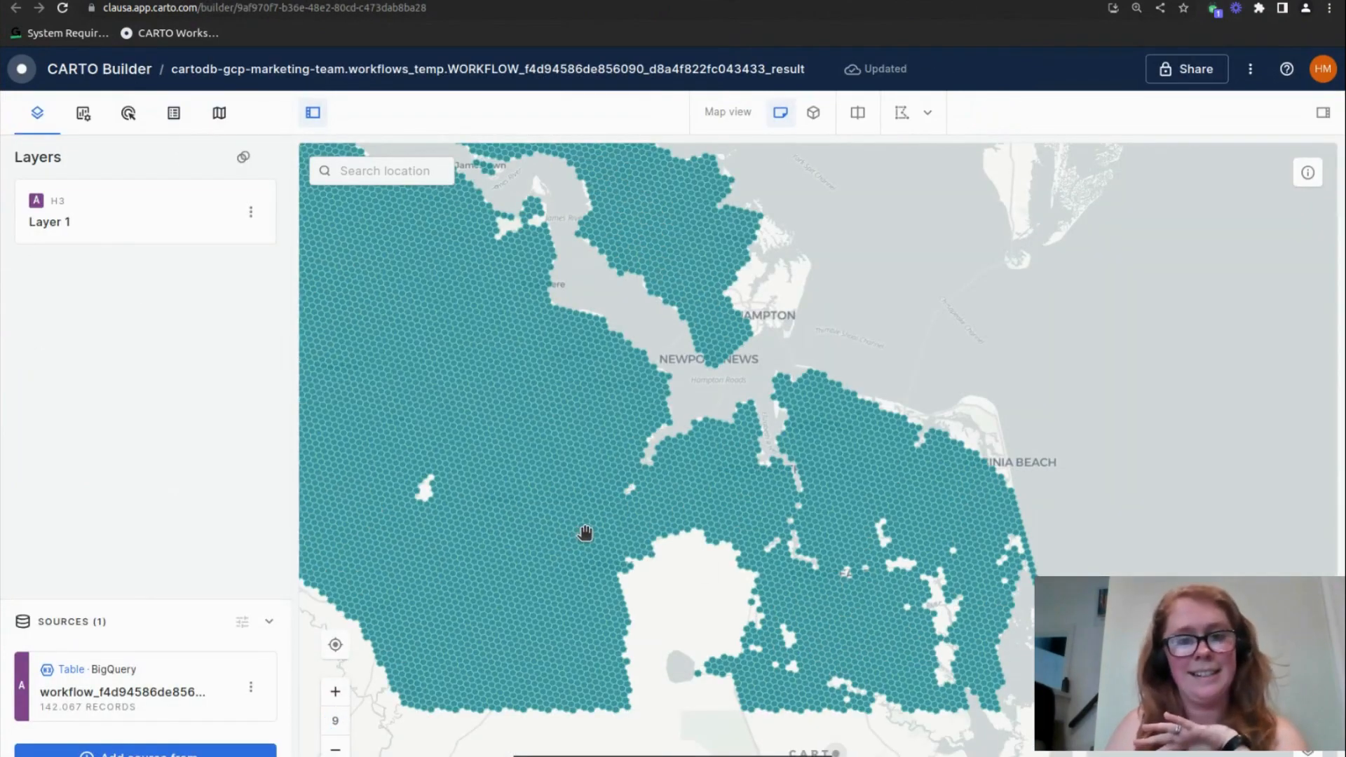
# Base Layer 1's fill color on the average of the index field, keeping the fill enabled
pyautogui.scroll(-3, 586, 533)
pyautogui.scroll(1, 701, 540)
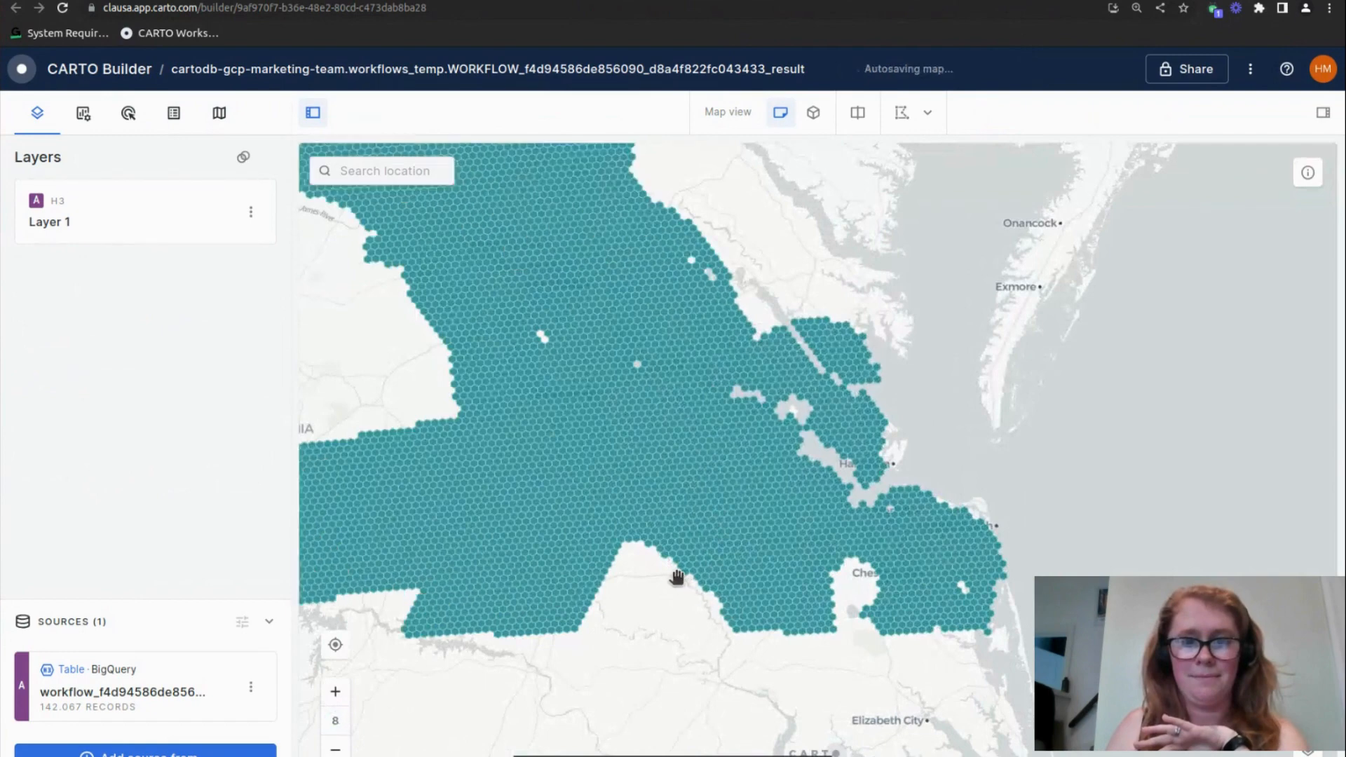
pyautogui.scroll(-3, 678, 577)
pyautogui.moveTo(520, 449); pyautogui.dragTo(816, 505)
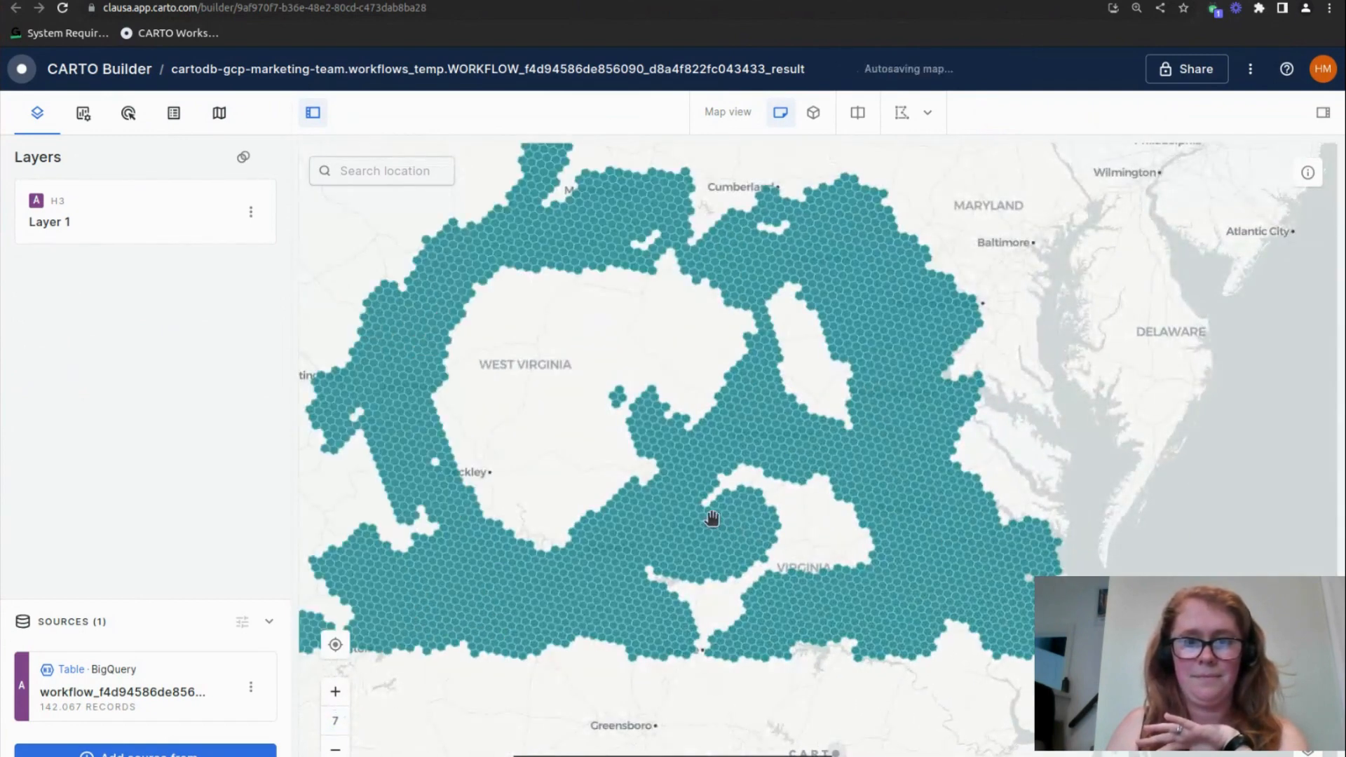
pyautogui.scroll(-3, 717, 520)
pyautogui.click(141, 188)
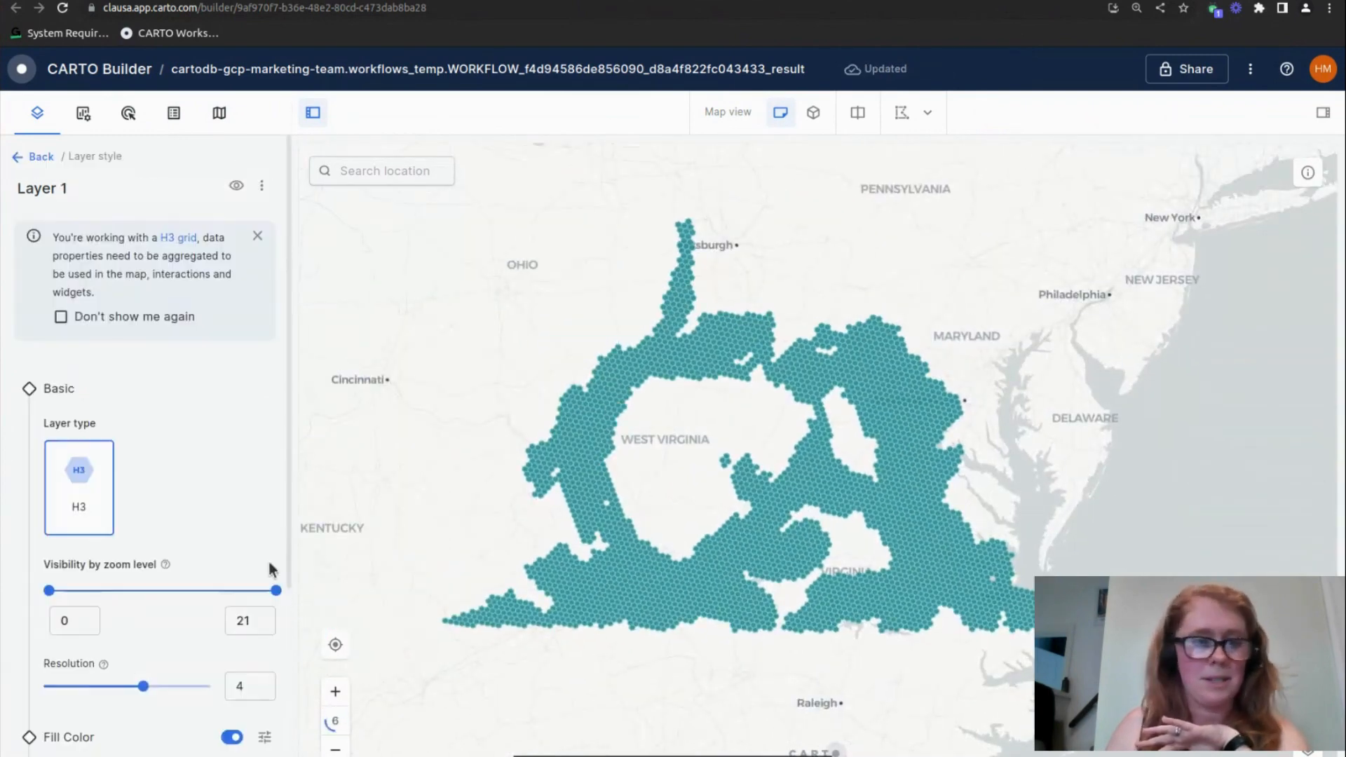
pyautogui.scroll(-5, 287, 549)
pyautogui.click(255, 553)
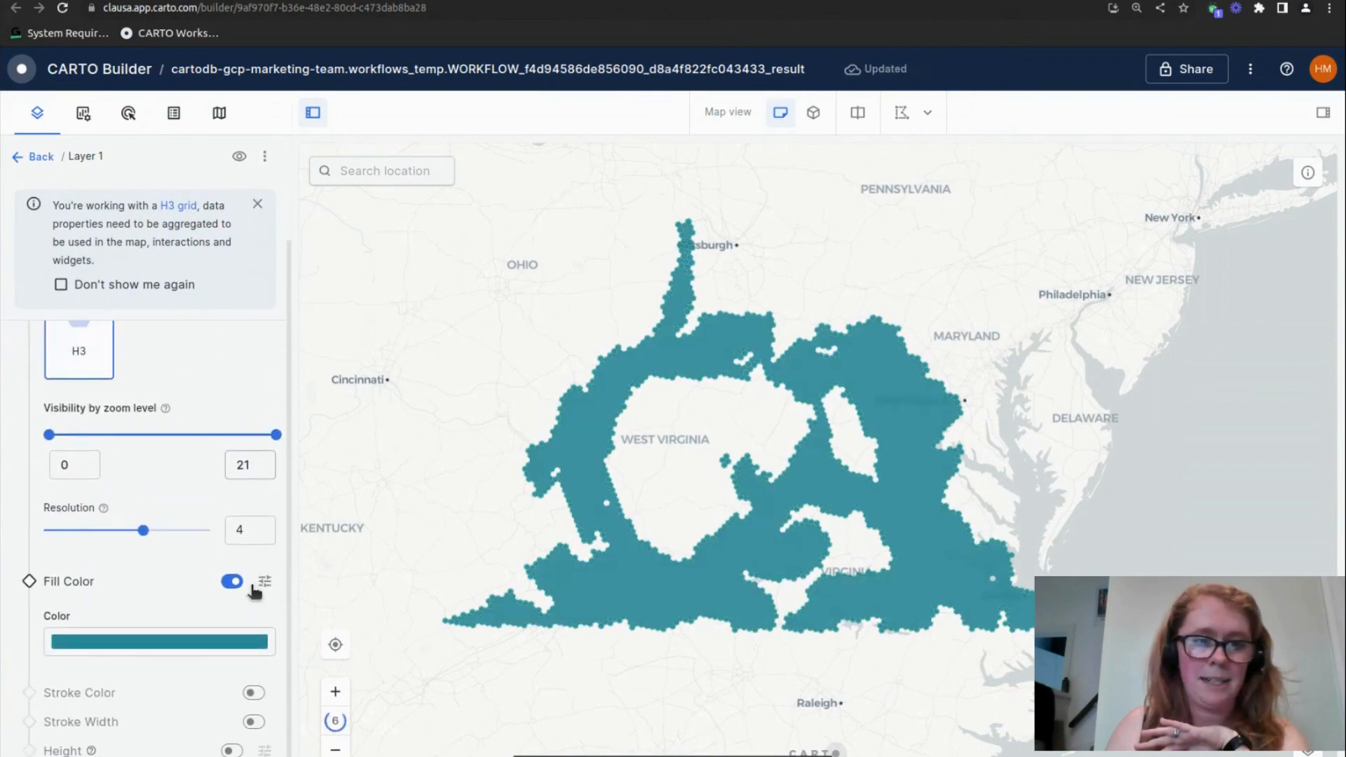
pyautogui.click(246, 582)
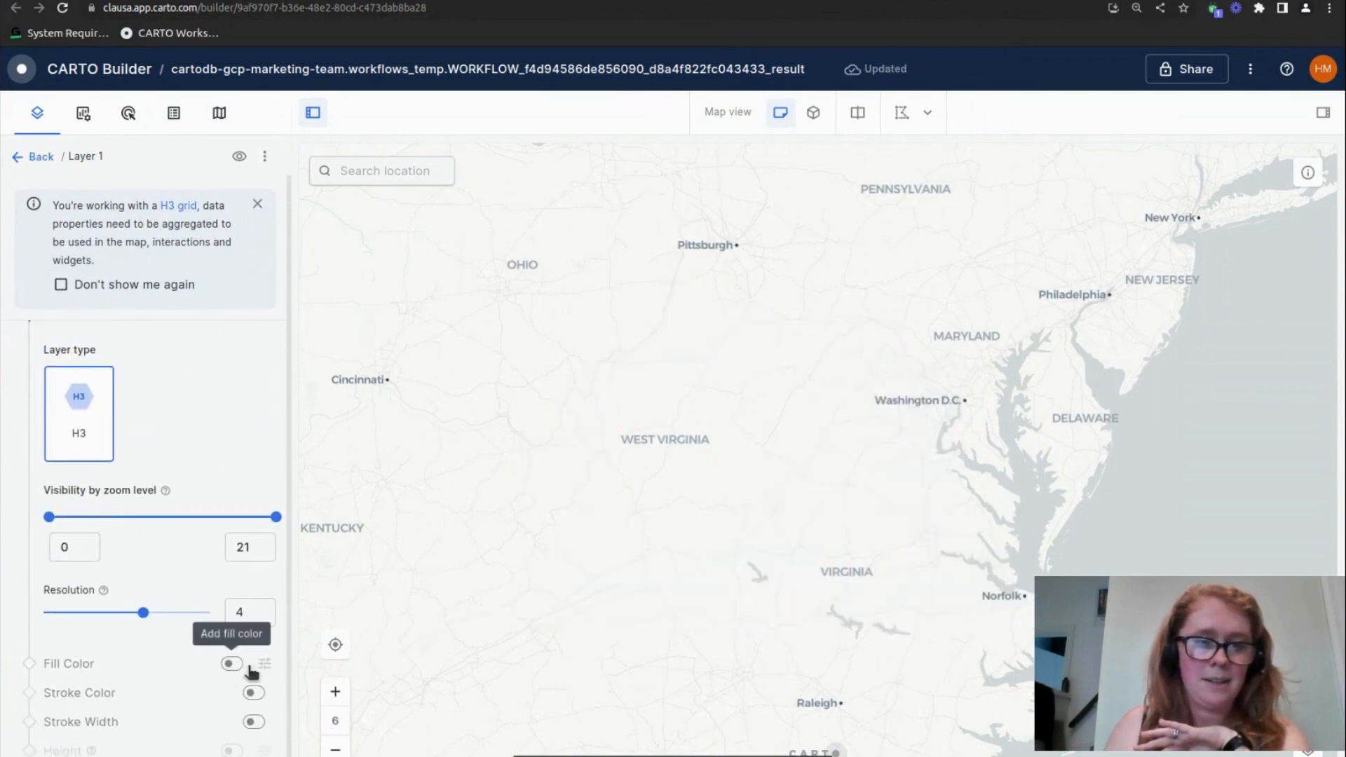
pyautogui.click(232, 664)
pyautogui.scroll(-1, 171, 631)
pyautogui.click(194, 570)
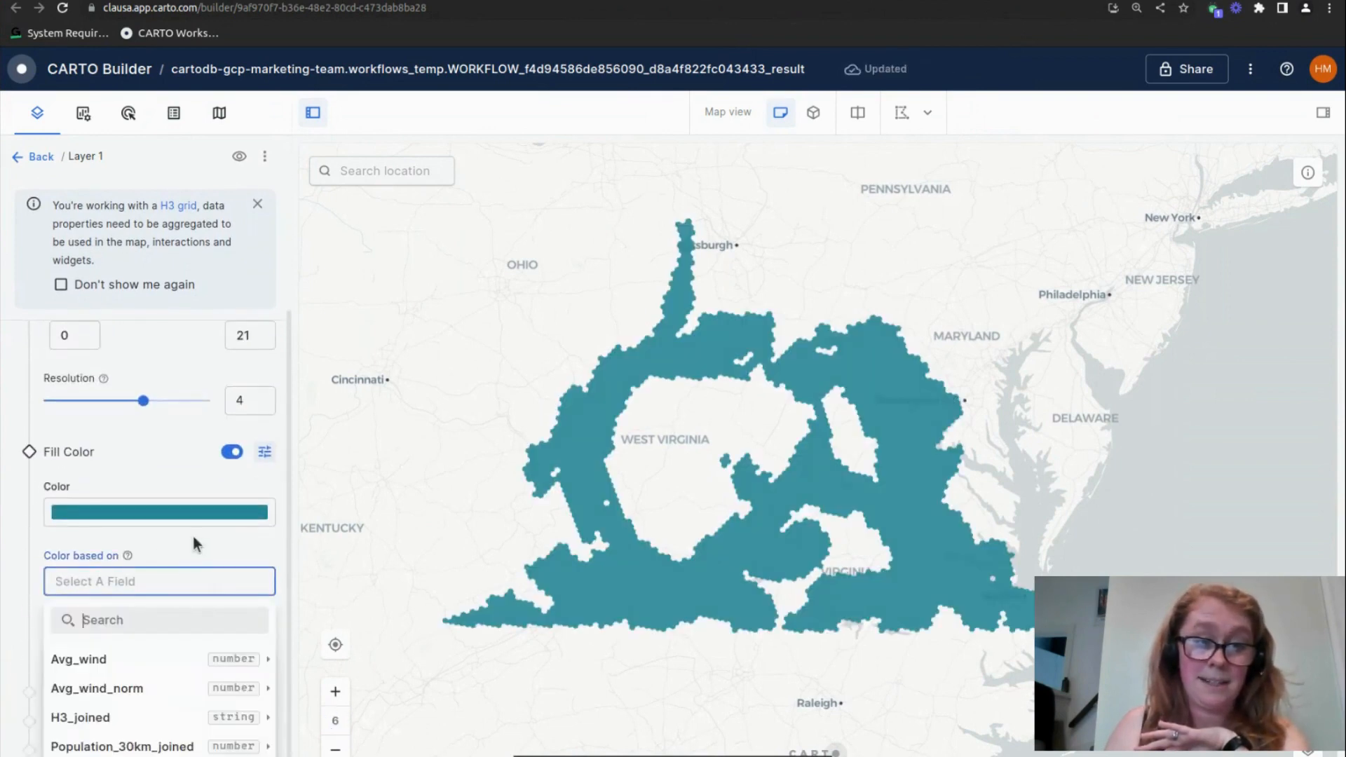
pyautogui.scroll(-1, 194, 569)
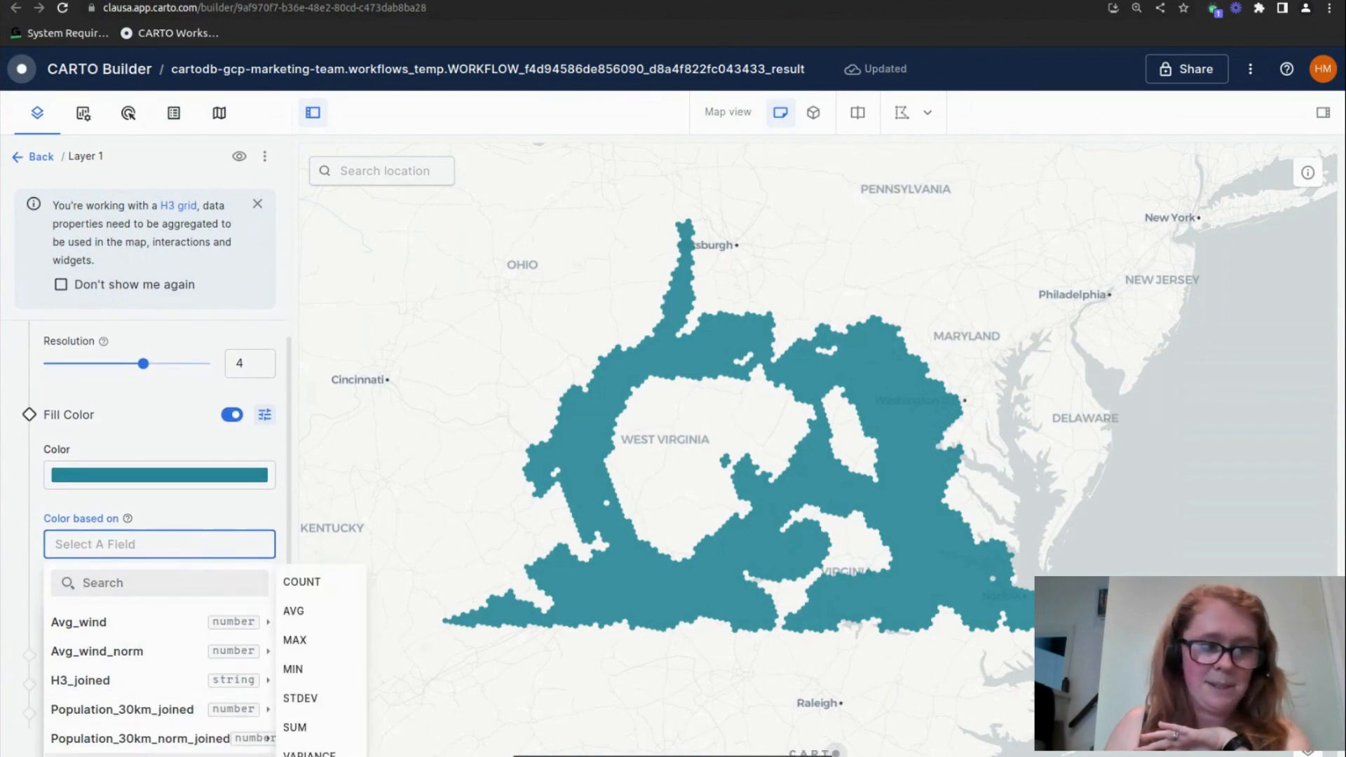
pyautogui.click(329, 614)
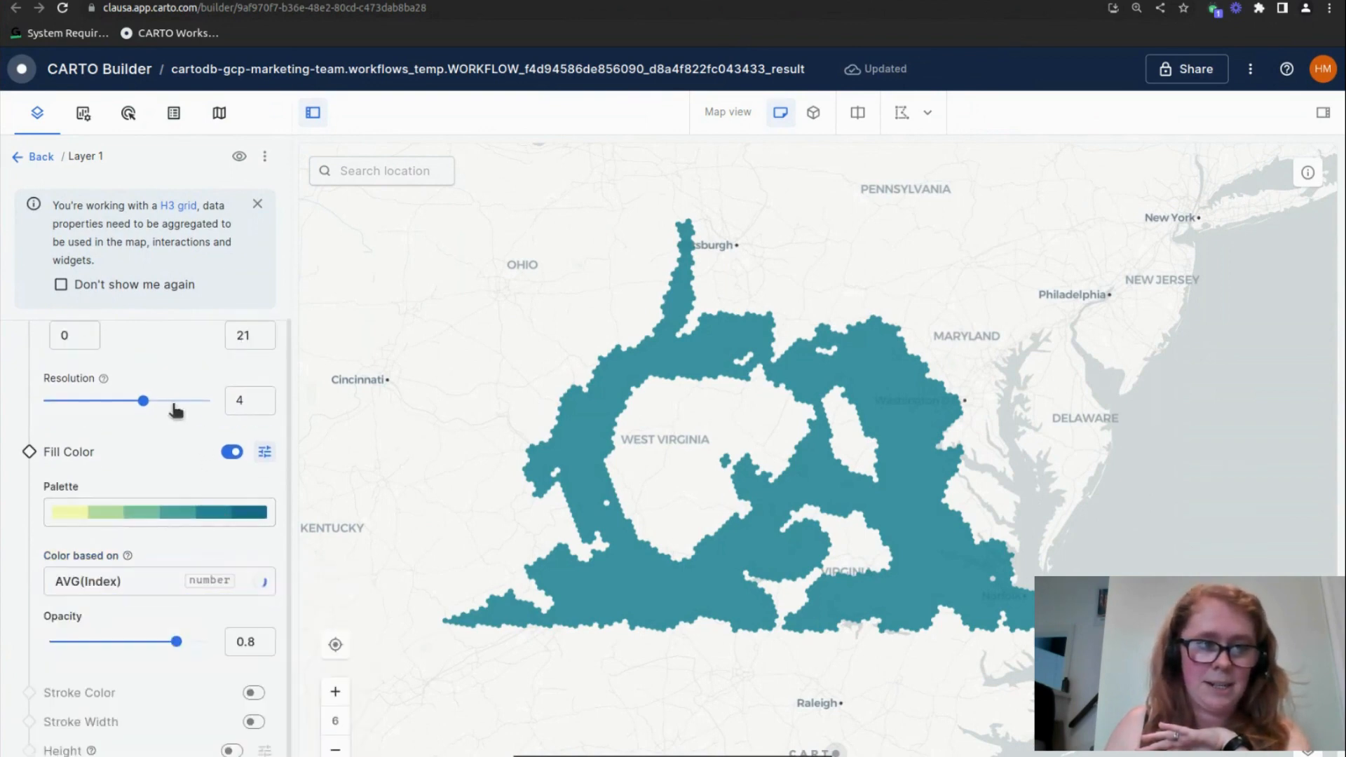
# Use the six-step sequential yellow-to-blue palette with a Quantile color scale, and set the layer resolution to 6
pyautogui.click(175, 517)
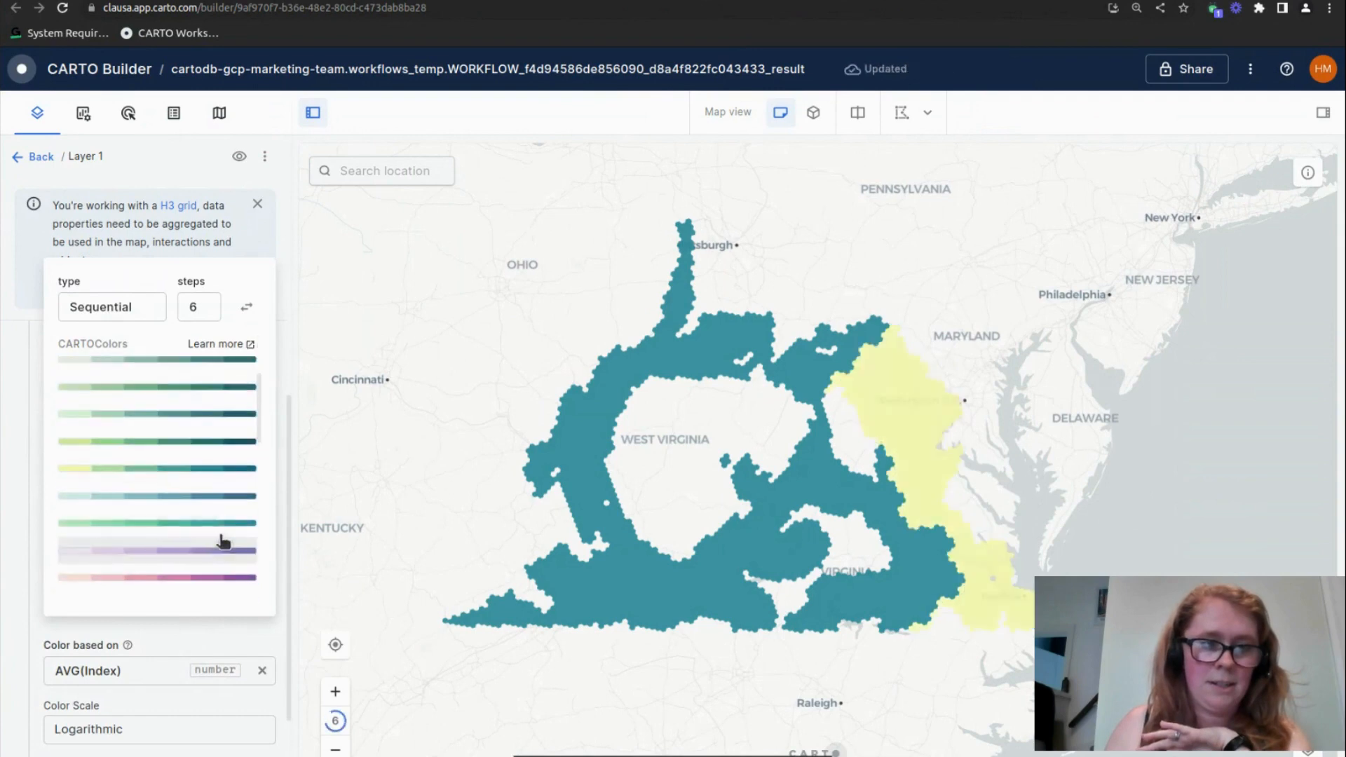
pyautogui.click(210, 463)
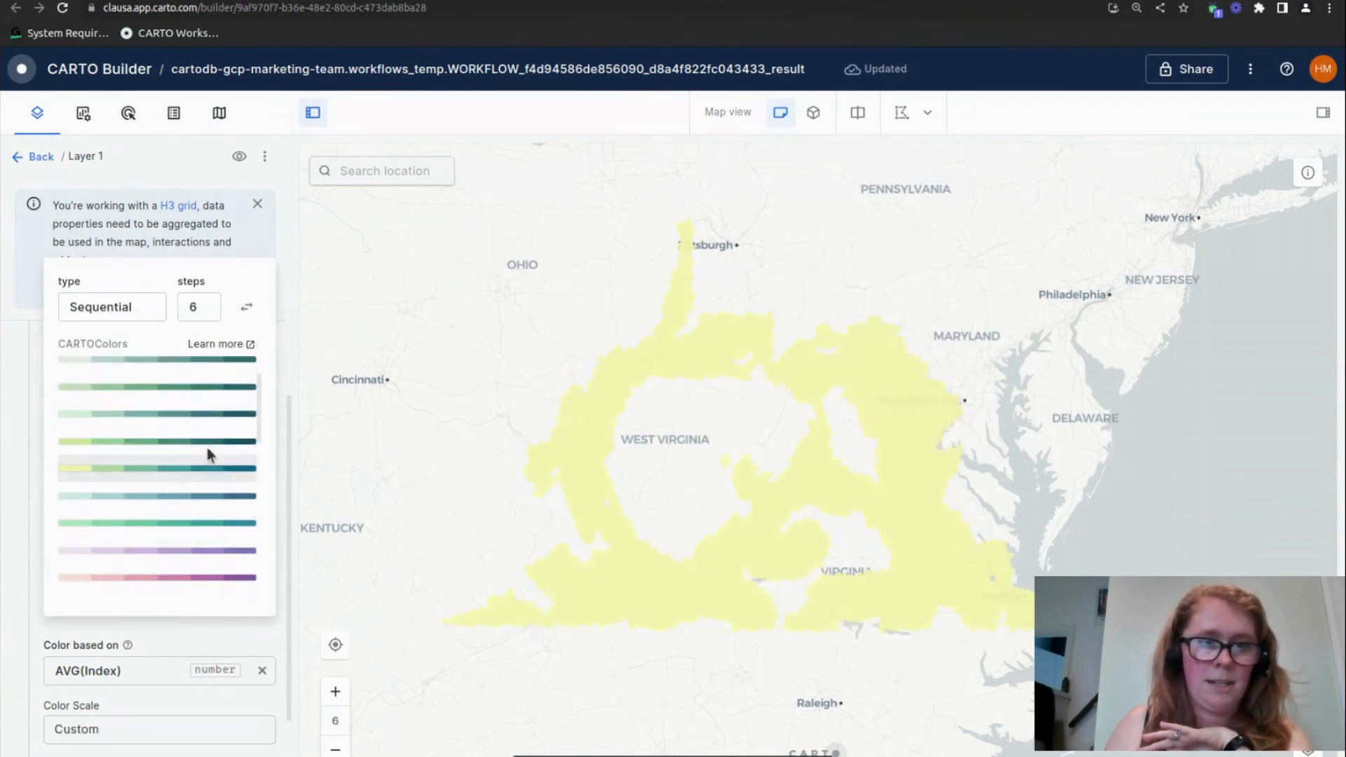
pyautogui.click(9, 376)
pyautogui.click(118, 584)
pyautogui.click(131, 358)
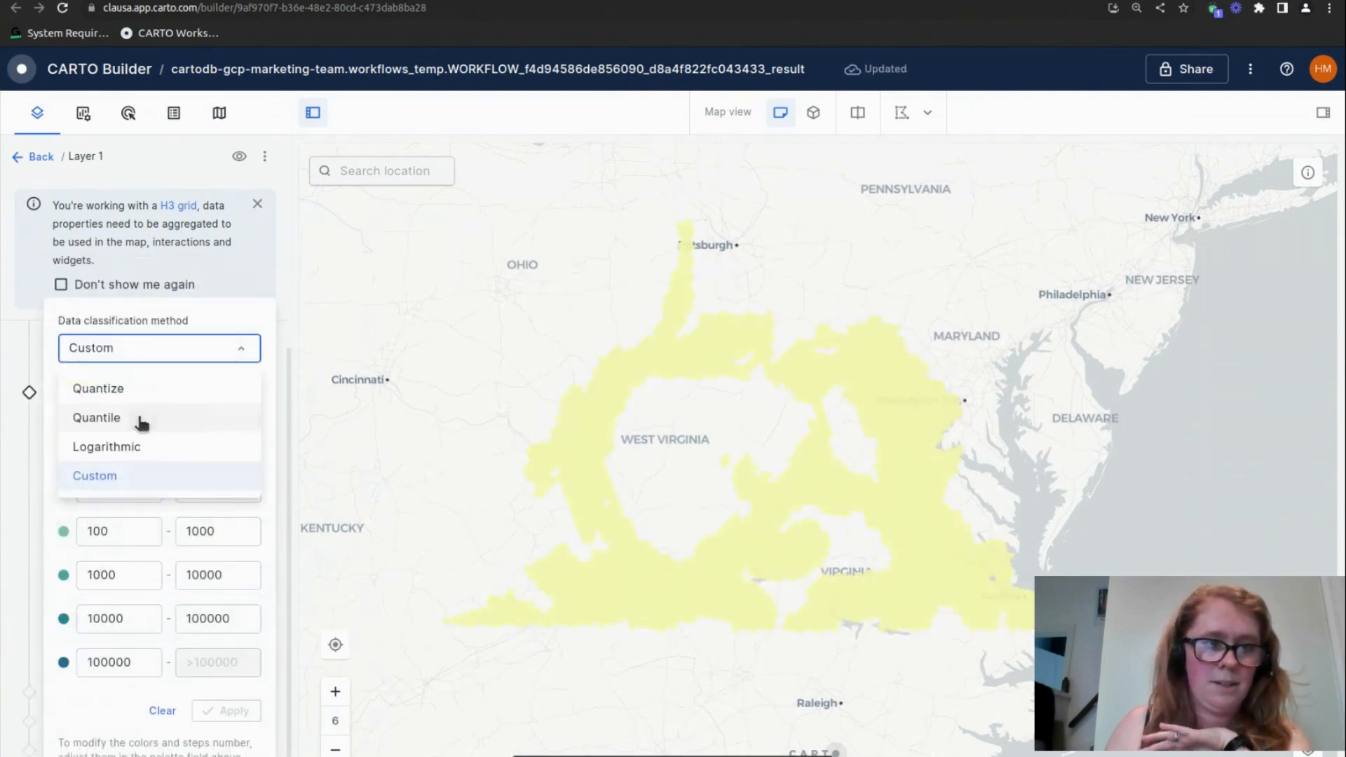
pyautogui.click(136, 419)
pyautogui.click(28, 591)
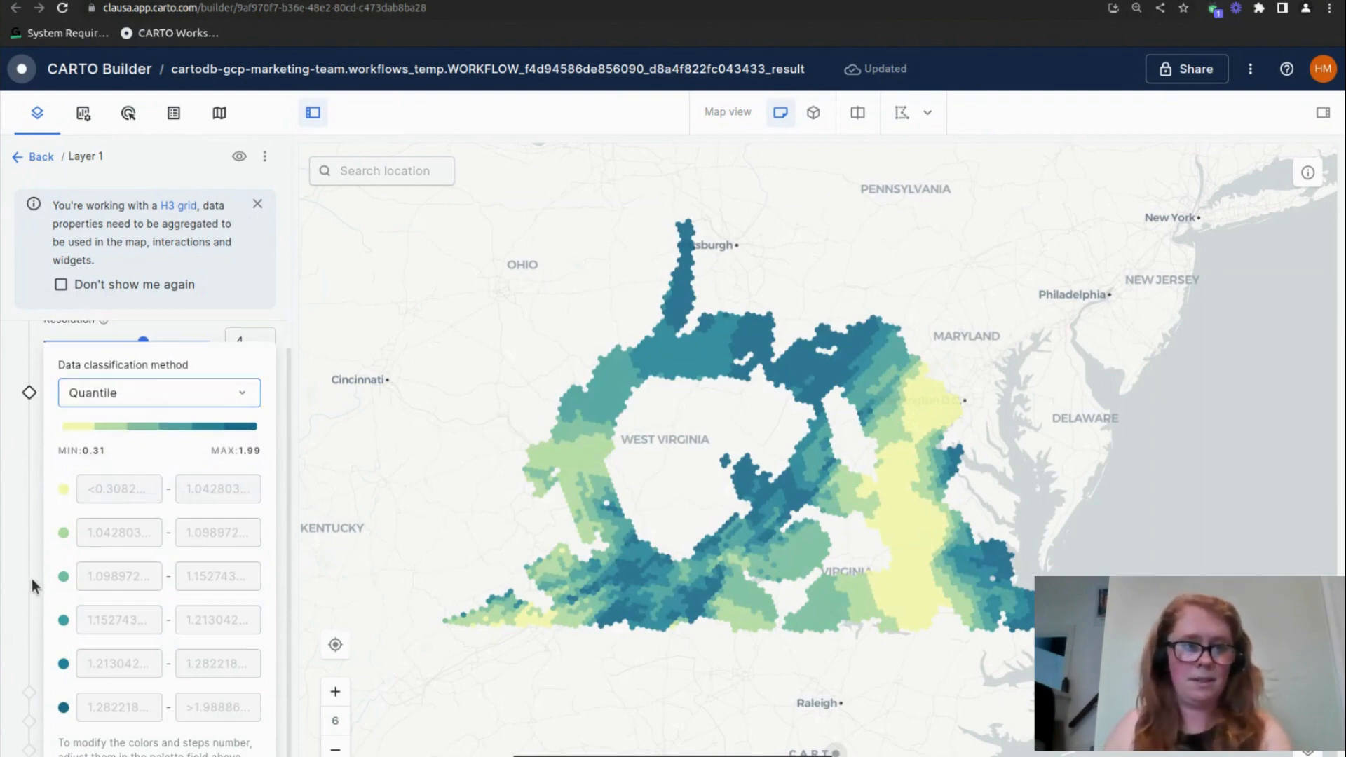
pyautogui.moveTo(144, 341); pyautogui.dragTo(273, 340)
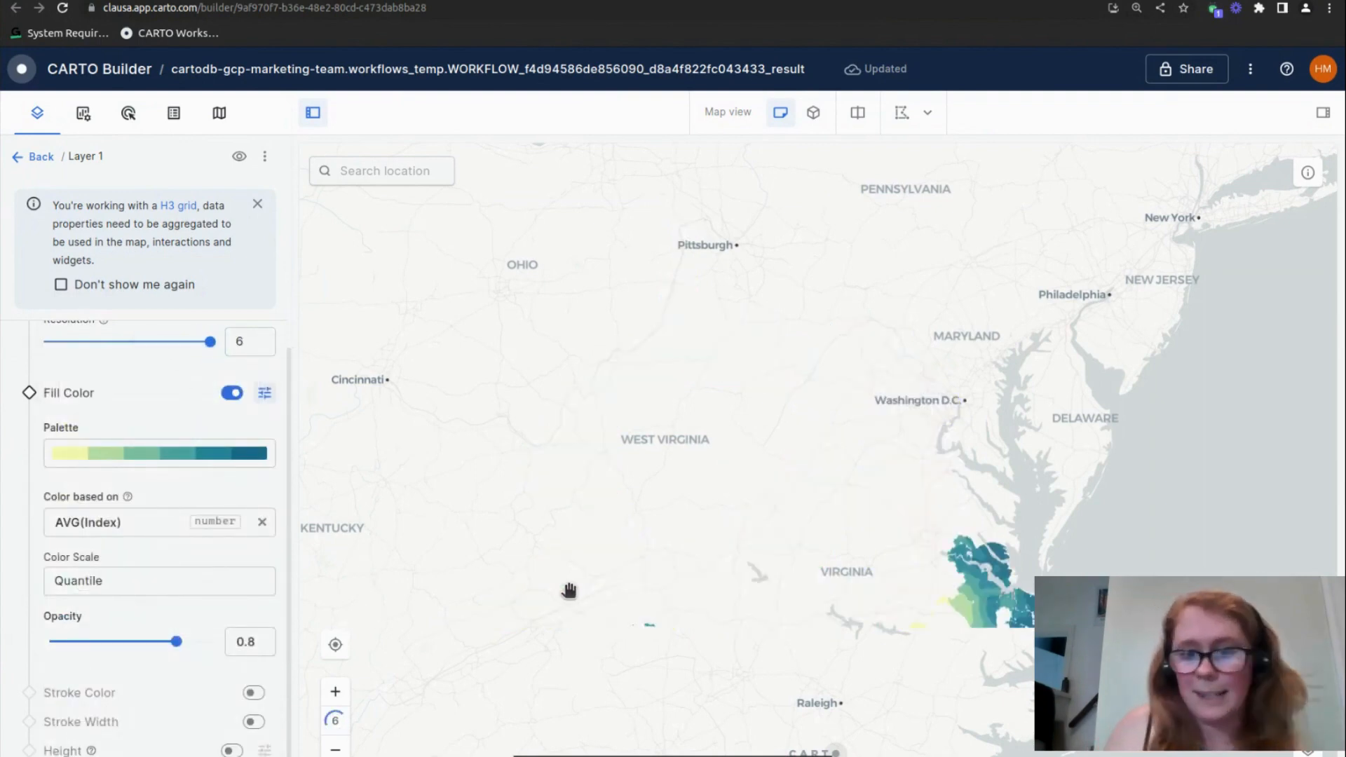
# Change the basemap to Google Maps Positron and examine the index pattern across Virginia and West Virginia
pyautogui.click(221, 111)
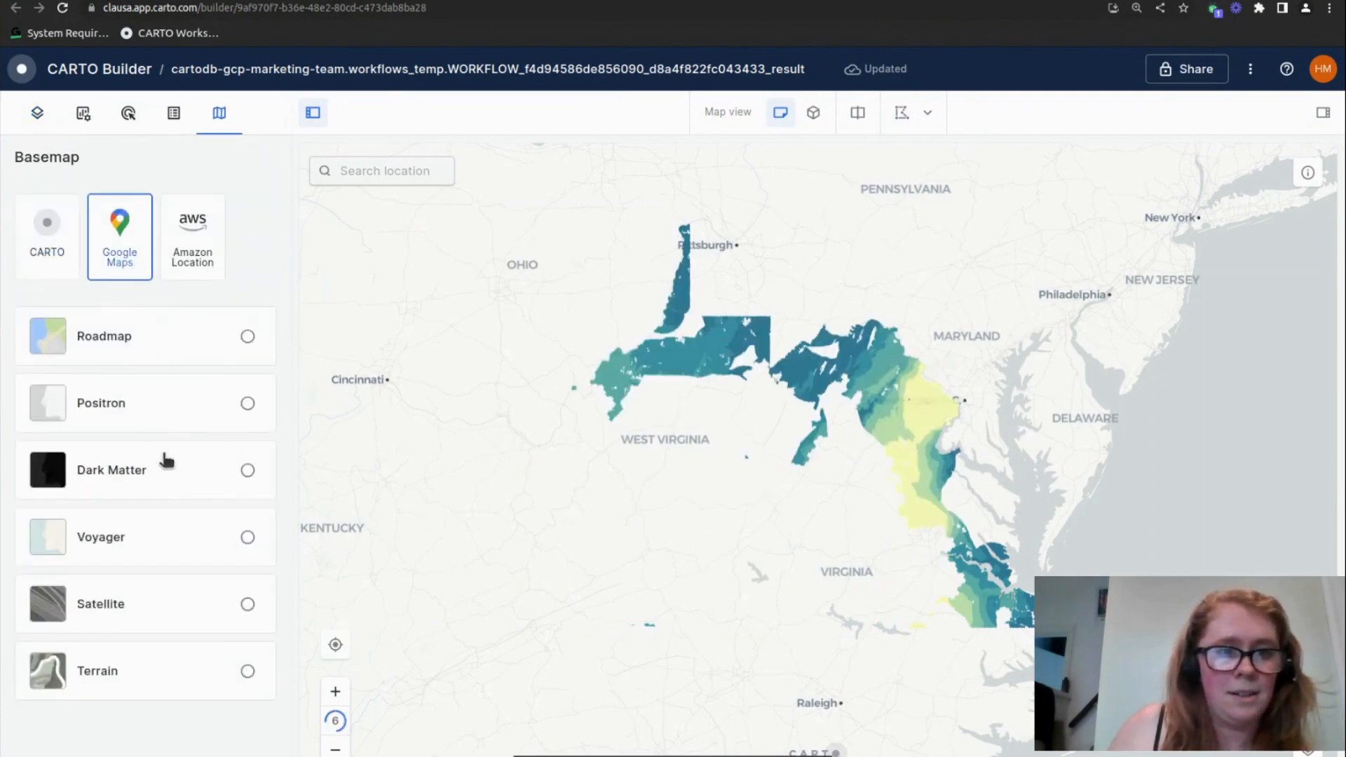
pyautogui.click(267, 405)
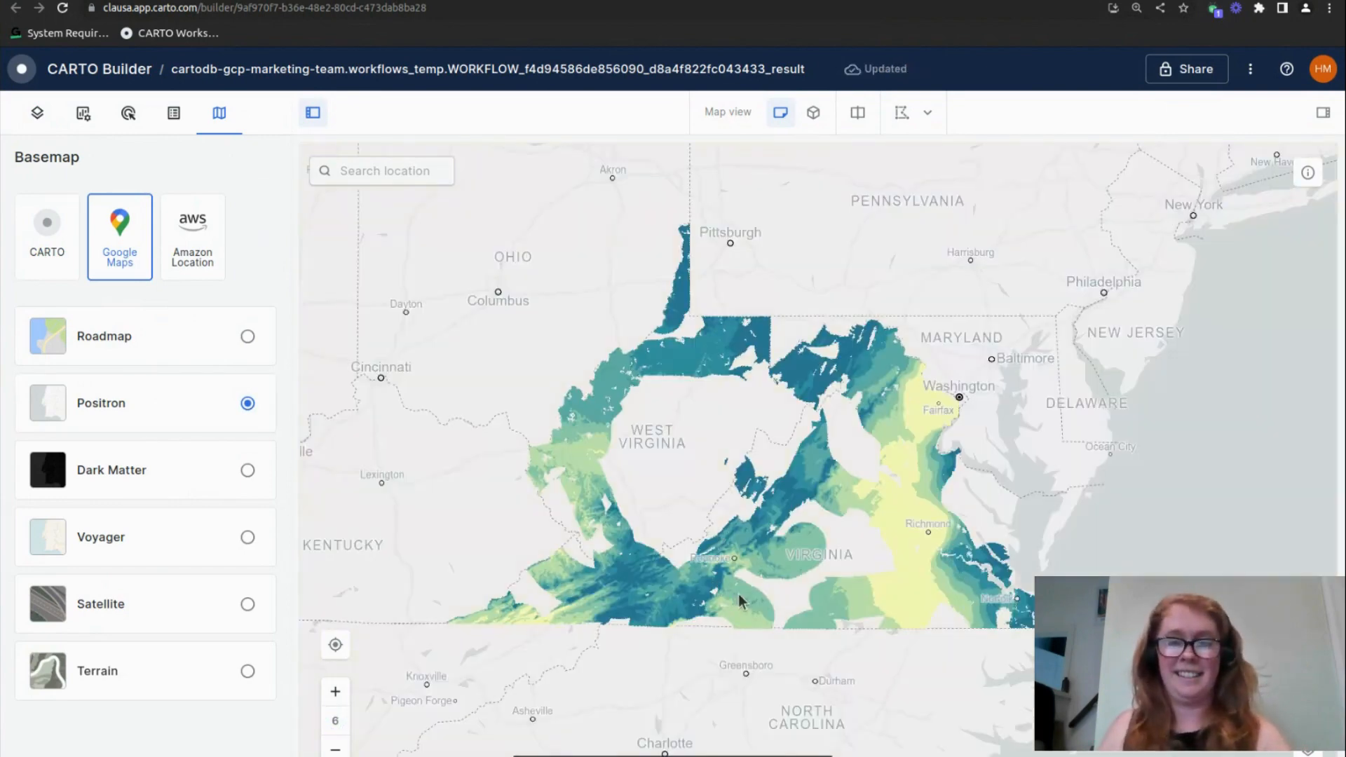
pyautogui.scroll(-2, 789, 455)
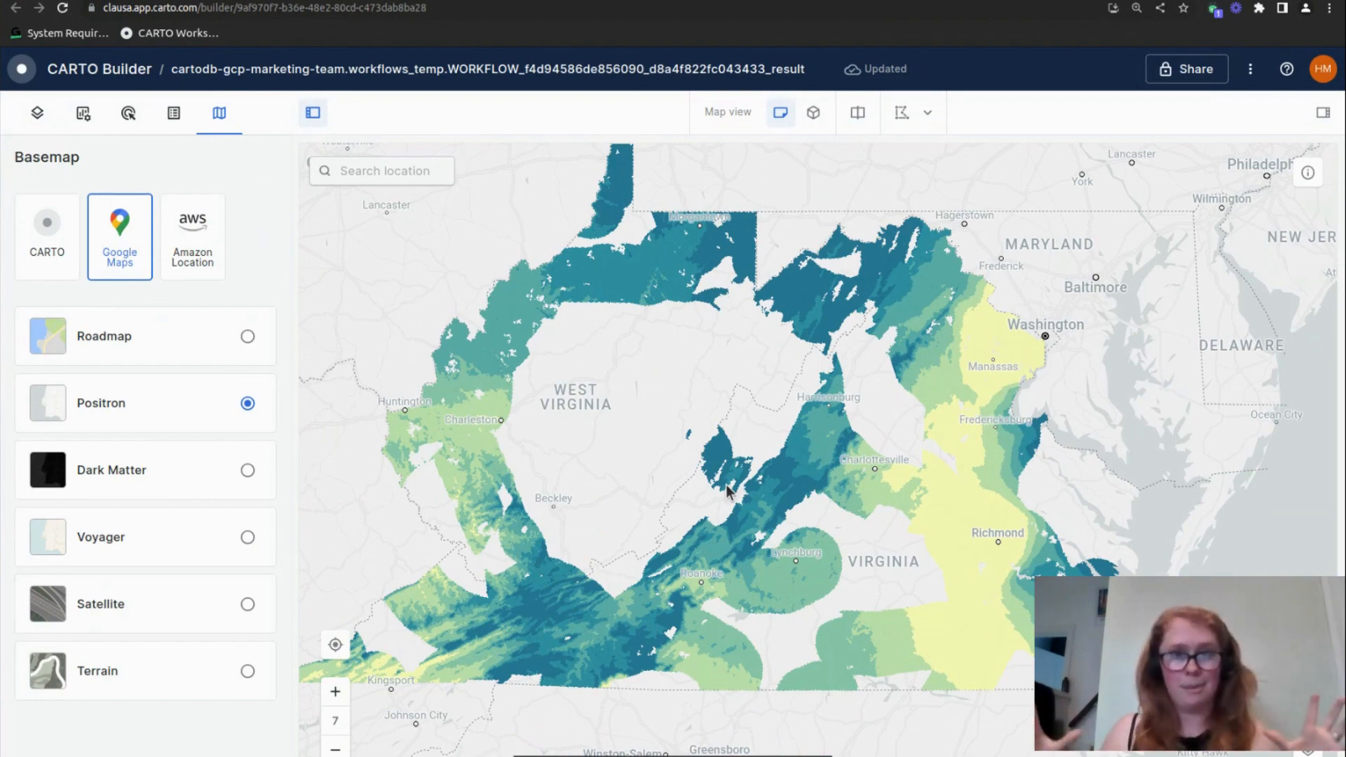
pyautogui.scroll(3, 804, 493)
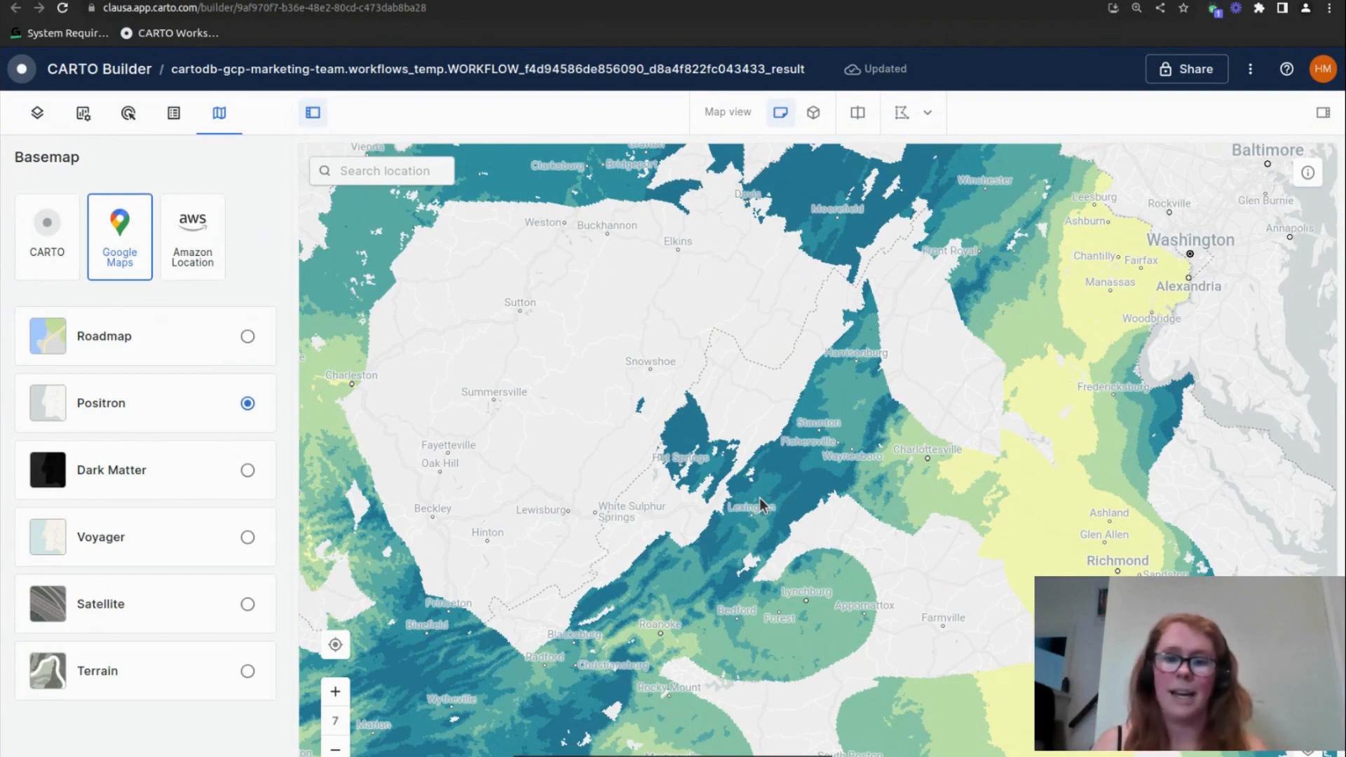
pyautogui.scroll(-2, 669, 518)
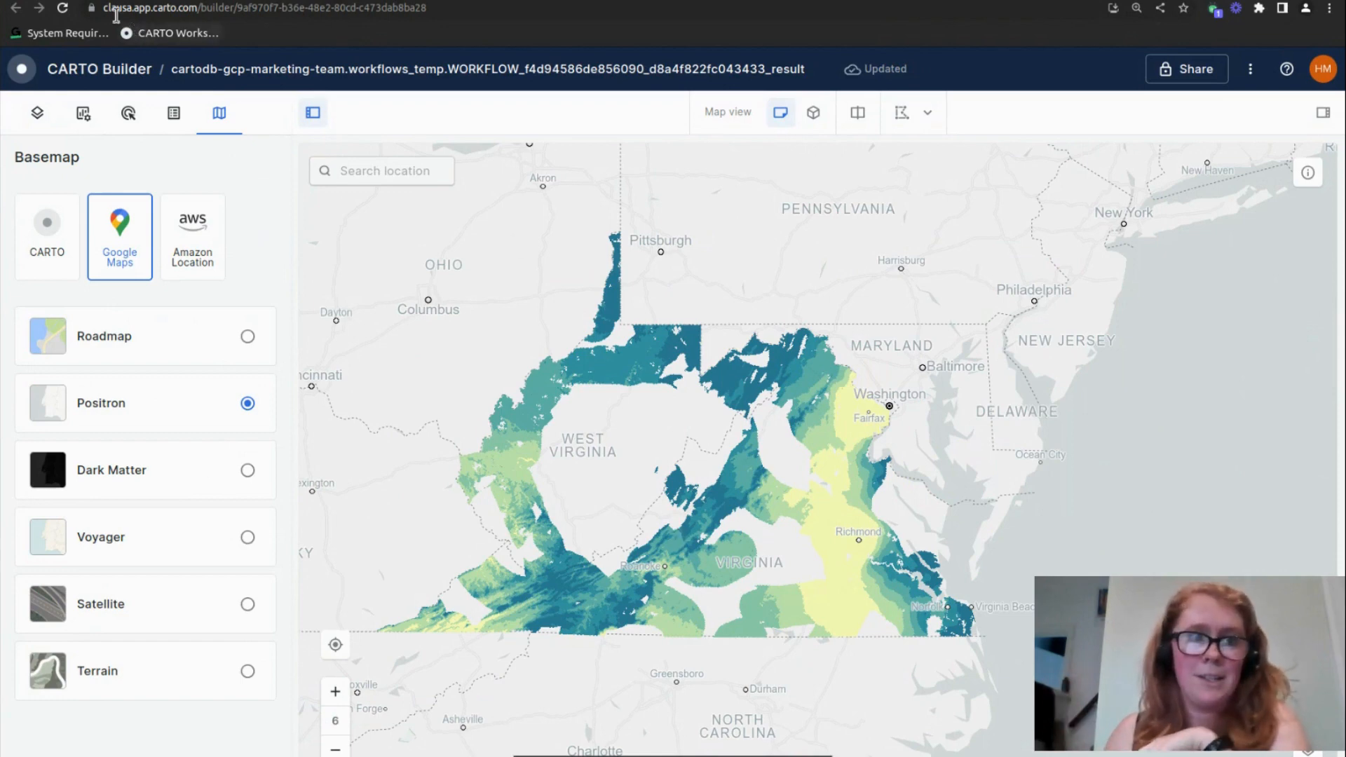
# Switch to the Vimeo production page of the Spatial Spotlights live event
pyautogui.click(116, 1)
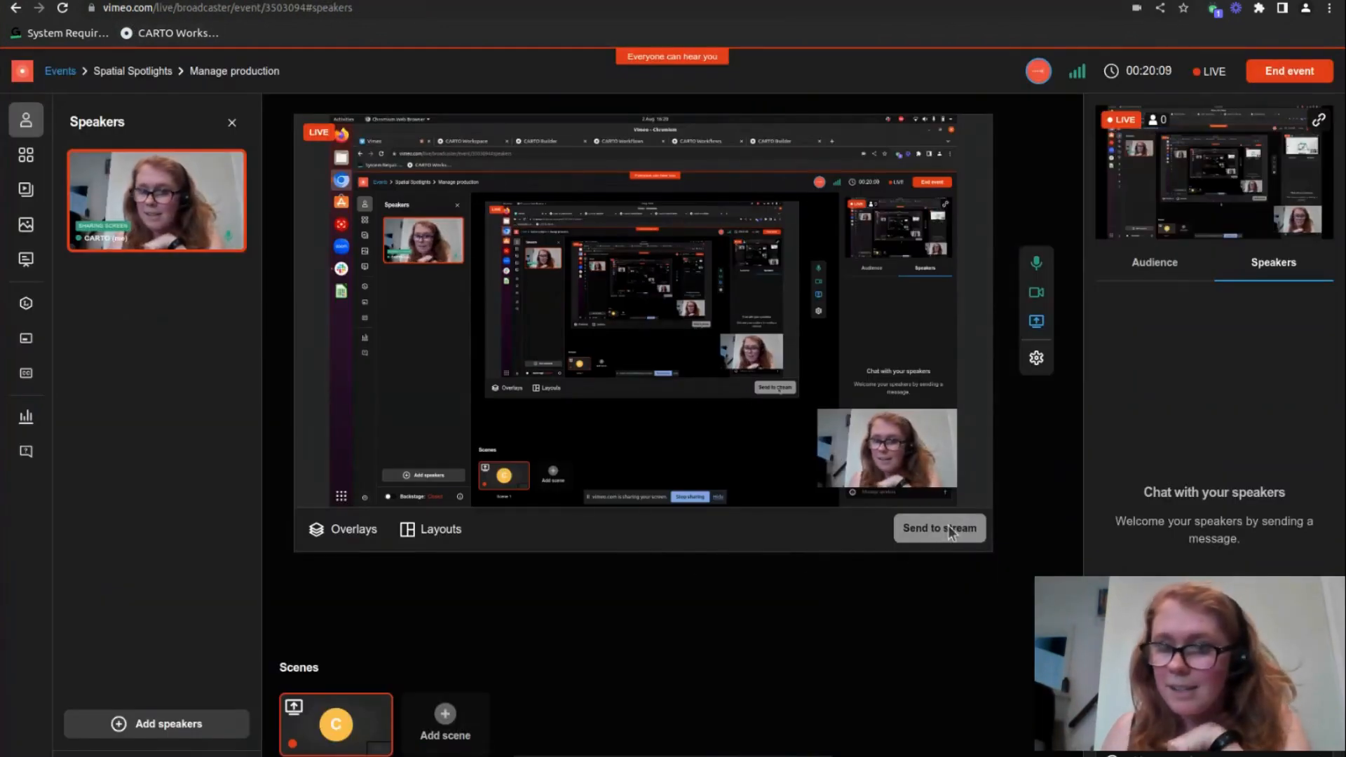